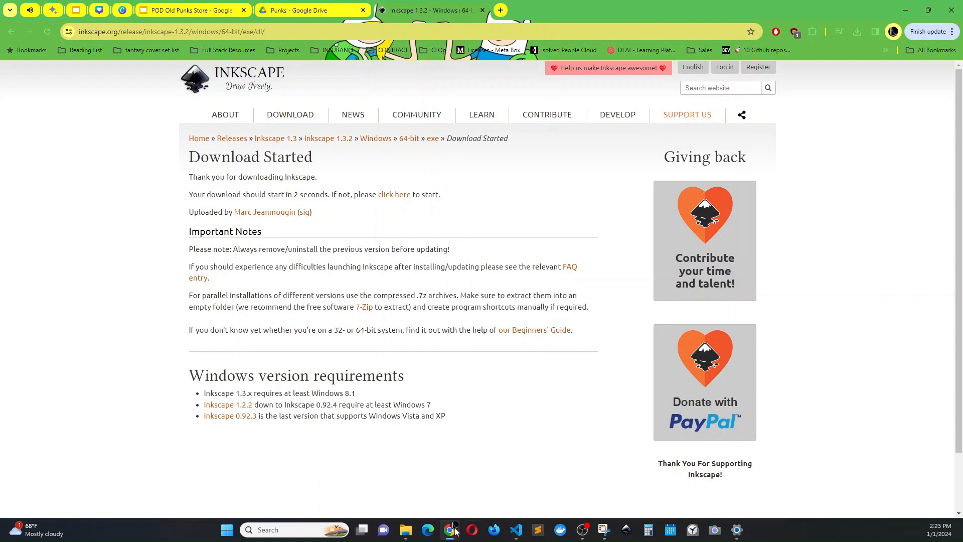
# Step: Open the Downloads folder in File Explorer and launch the inkscape-1.3.2 x64 installer
pyautogui.click(403, 531)
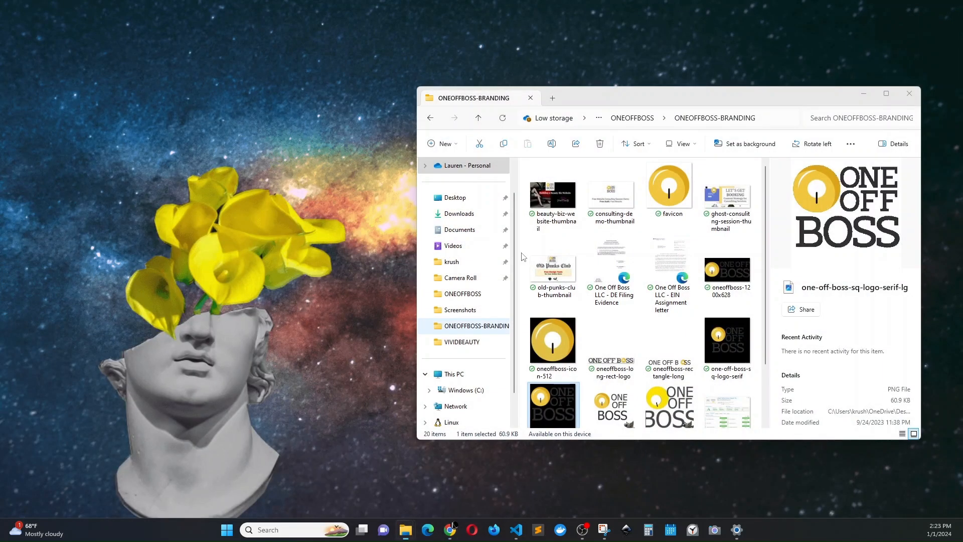
pyautogui.click(457, 479)
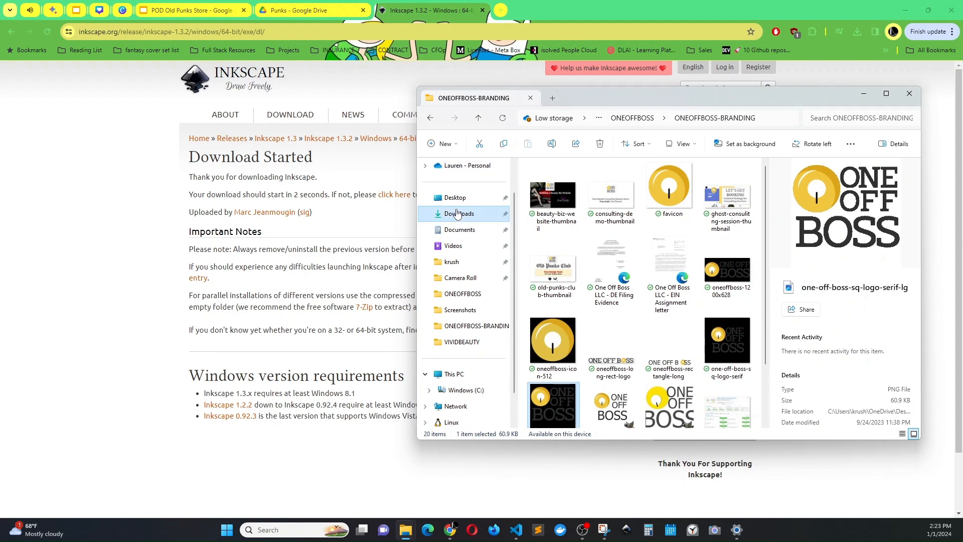
pyautogui.click(458, 215)
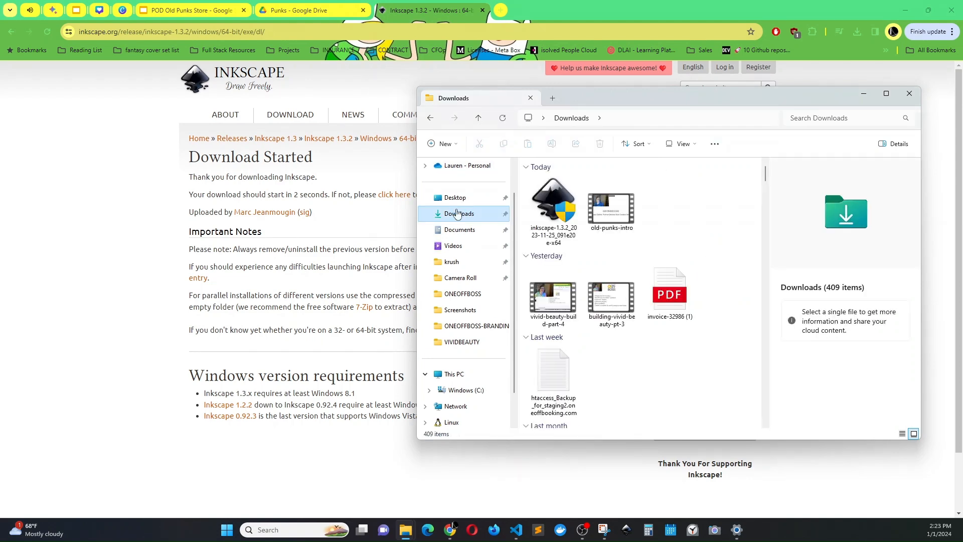
pyautogui.click(554, 211)
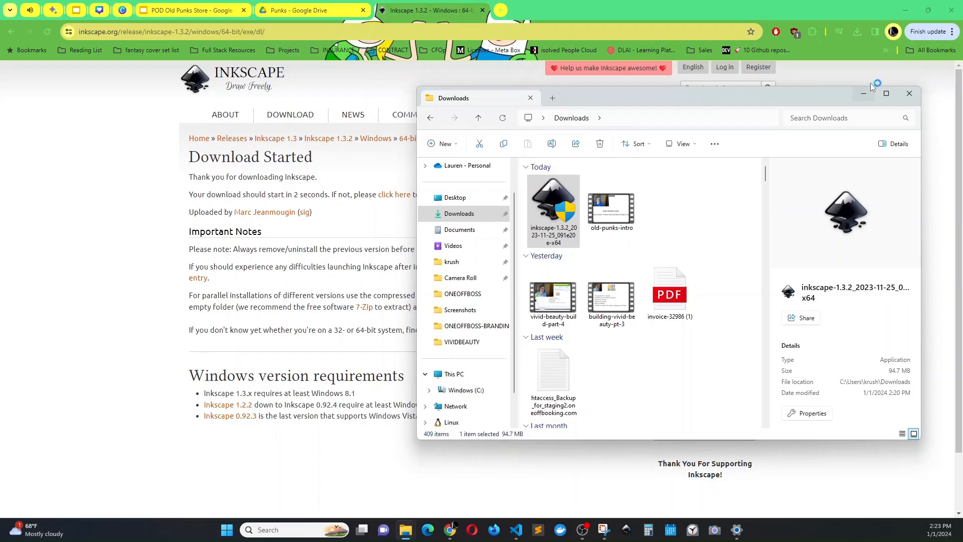
# Step: Bring up the Inkscape Setup wizard and proceed past its welcome page to install Inkscape
pyautogui.click(861, 95)
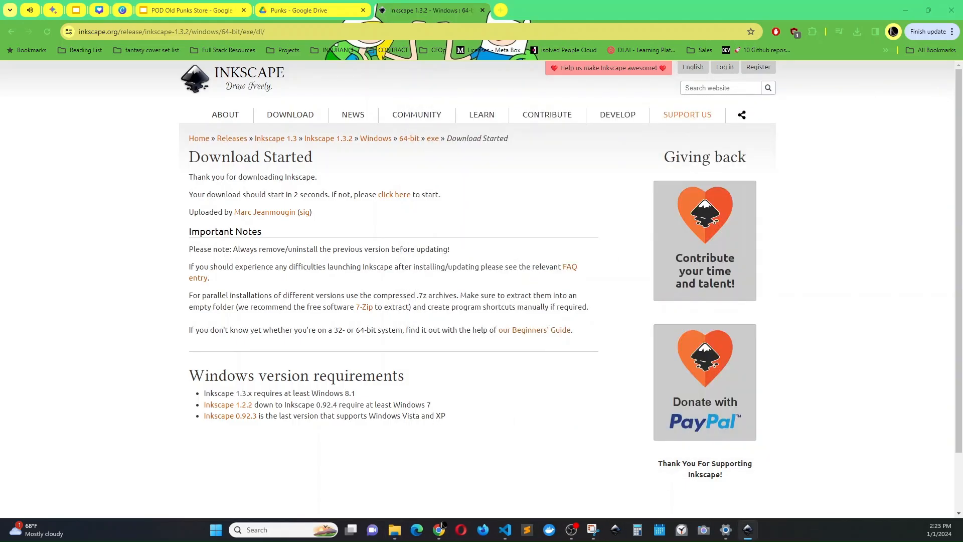
pyautogui.moveTo(532, 541); pyautogui.dragTo(473, 134)
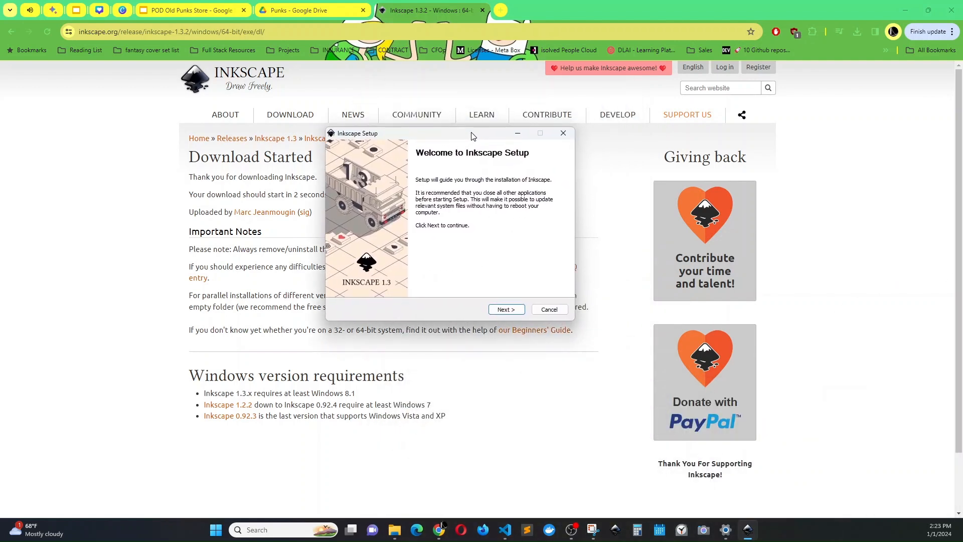
pyautogui.click(513, 311)
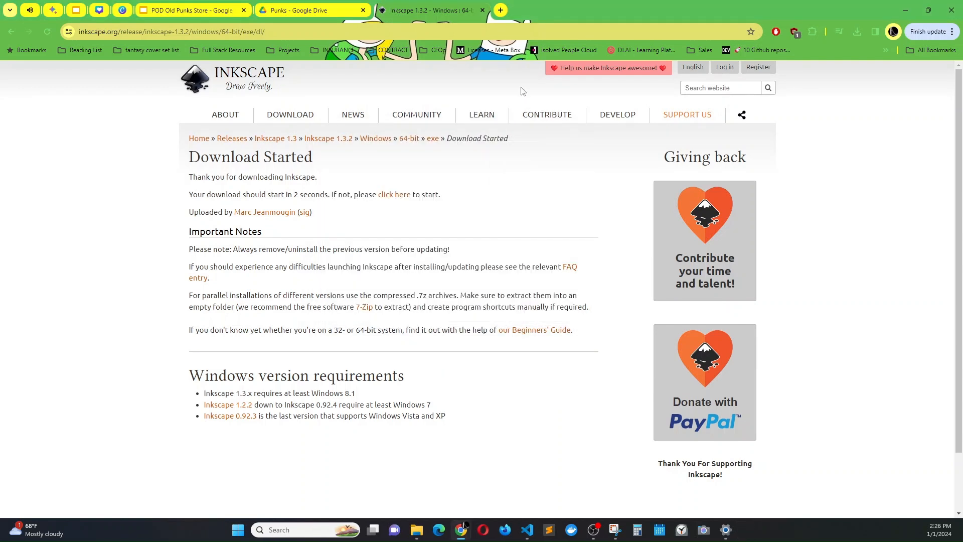
# Step: Pin the browser tab of the Inkscape download page and switch to the Punks folder in Google Drive
pyautogui.rightClick(454, 7)
pyautogui.click(482, 108)
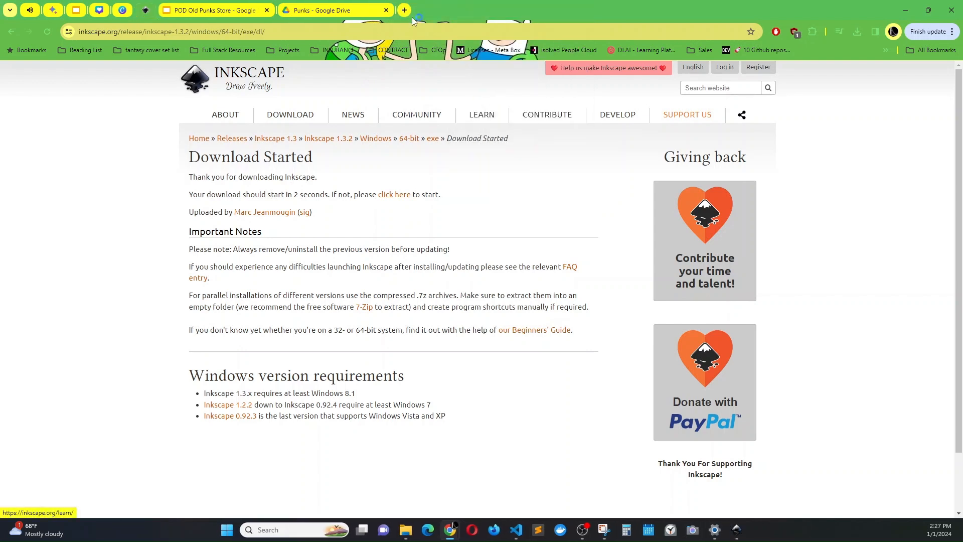
pyautogui.click(332, 8)
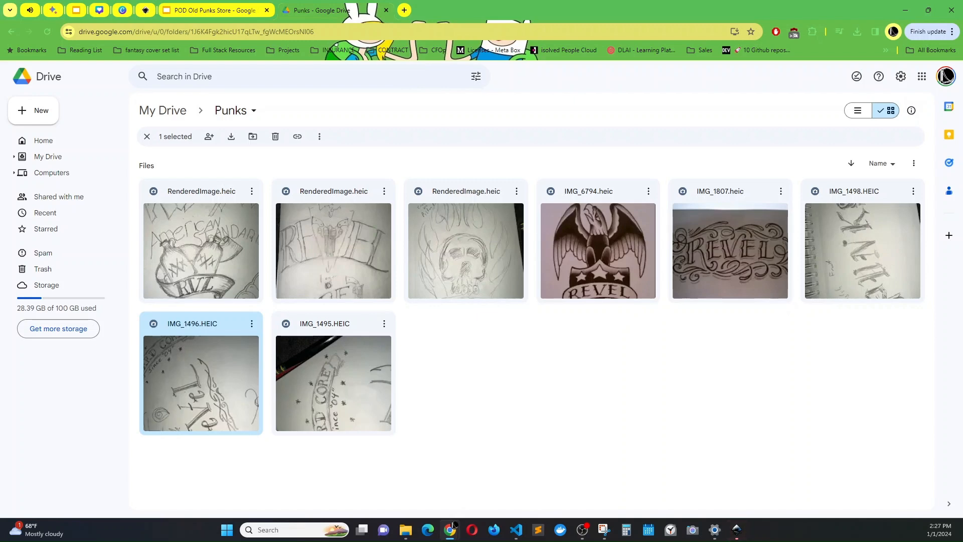
# Step: Maximize the new Inkscape document window and pin Inkscape to the taskbar
pyautogui.moveTo(612, 348); pyautogui.dragTo(541, 51)
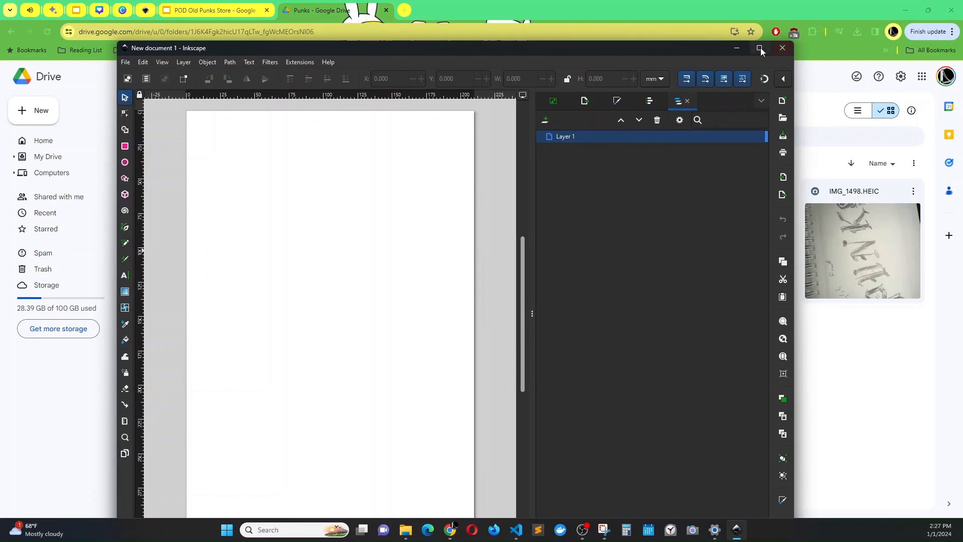
pyautogui.click(759, 47)
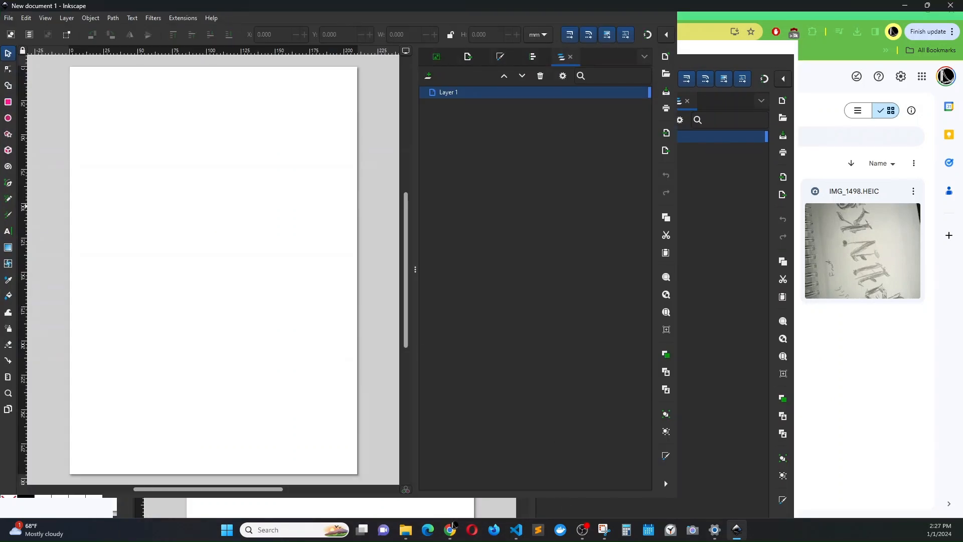
pyautogui.moveTo(733, 539)
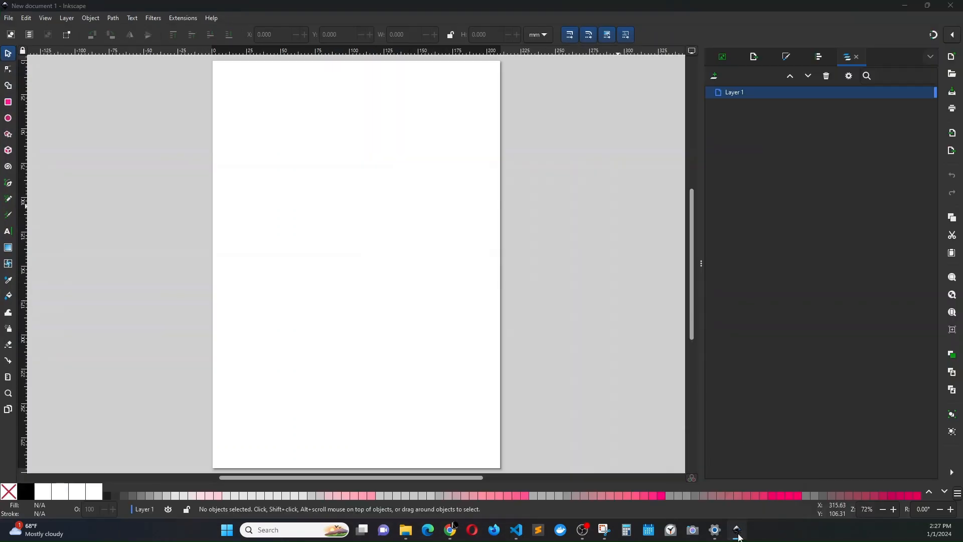
pyautogui.rightClick(738, 536)
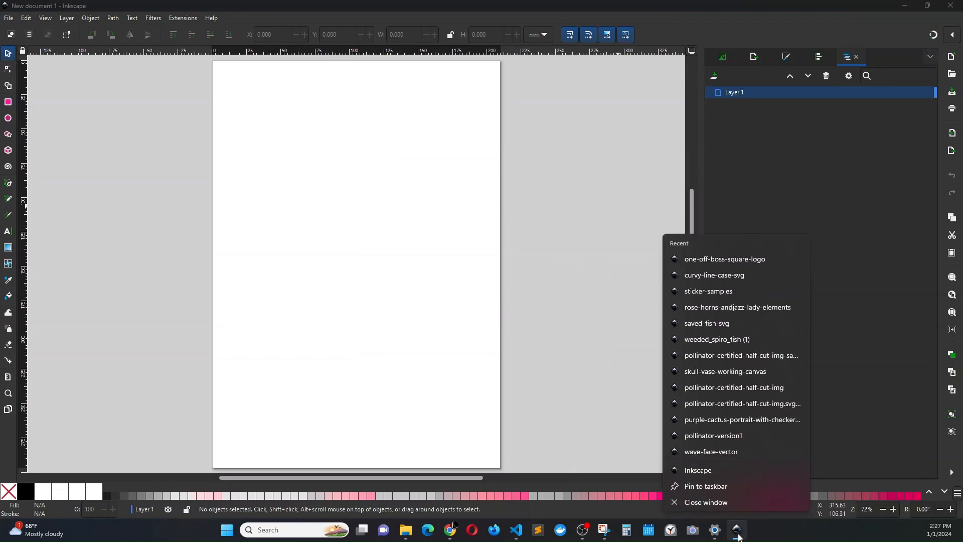
pyautogui.click(712, 489)
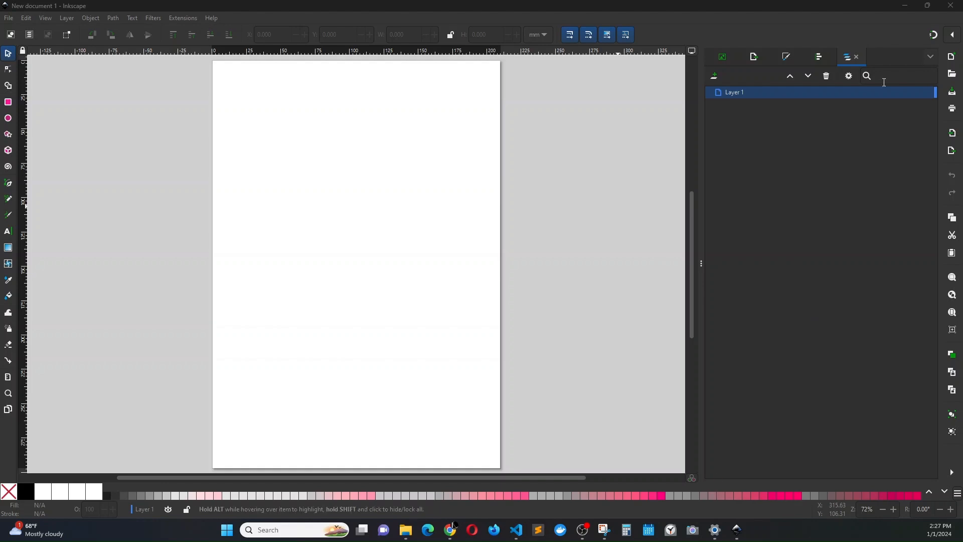
# Step: Open IMG_1496.HEIC from the Punks Drive folder and capture its Revel lettering and flourish with Snipping Tool
pyautogui.click(907, 6)
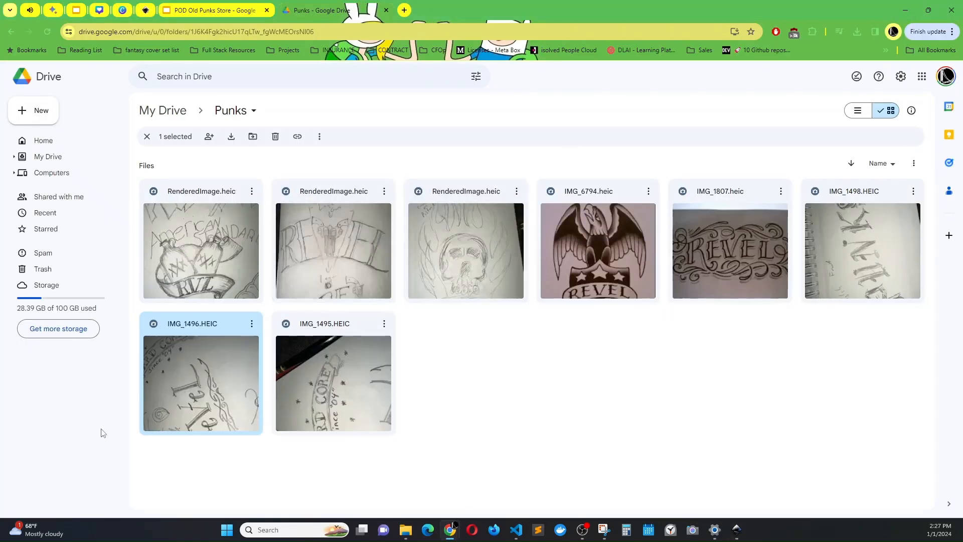
pyautogui.doubleClick(188, 396)
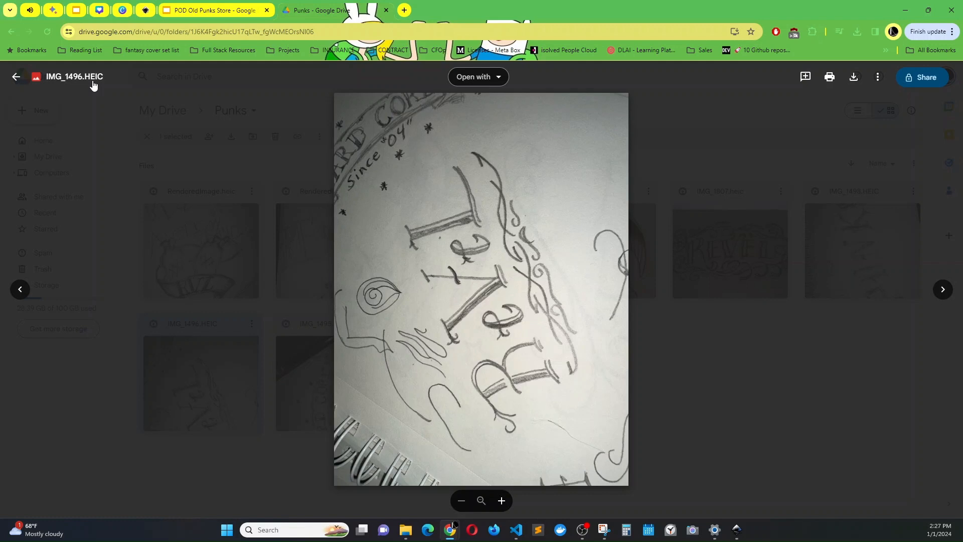
pyautogui.click(604, 528)
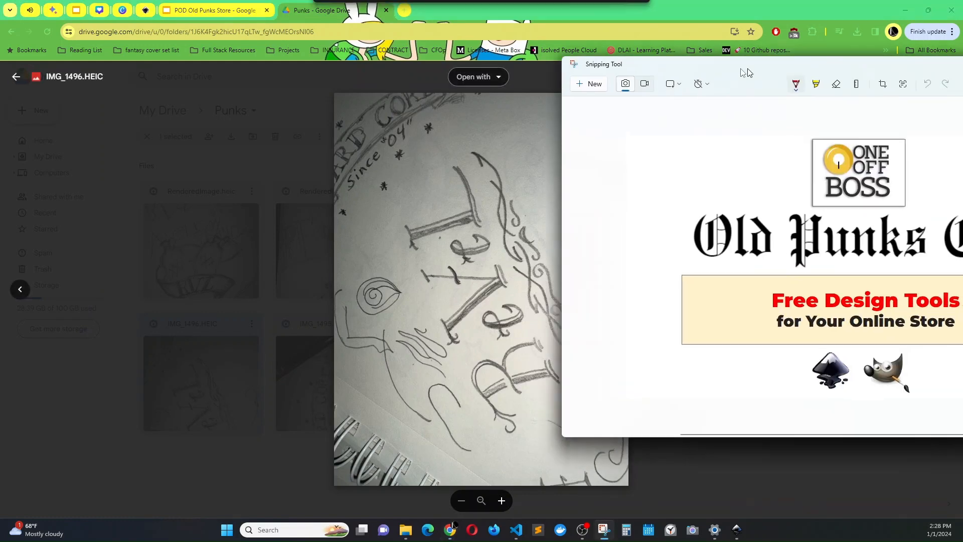
pyautogui.click(300, 116)
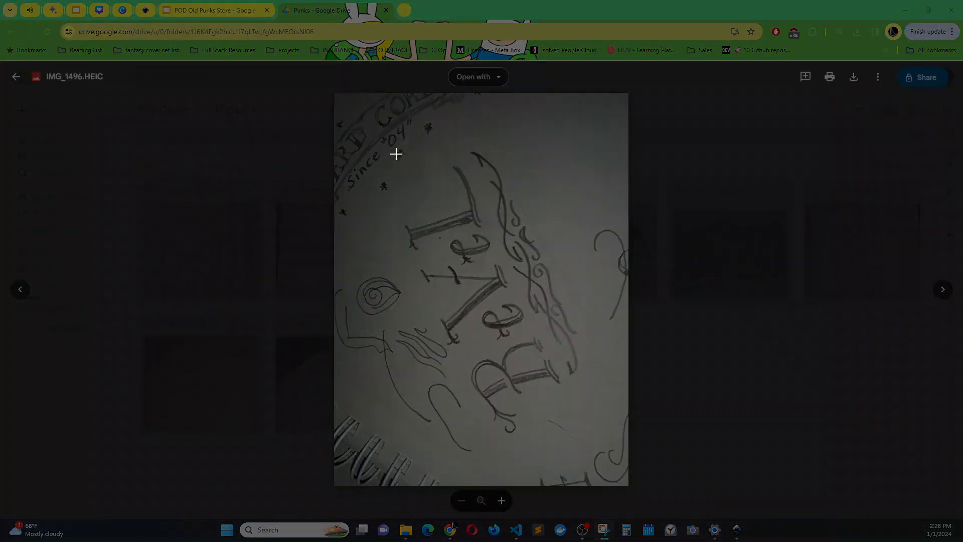
pyautogui.moveTo(386, 150); pyautogui.dragTo(591, 438)
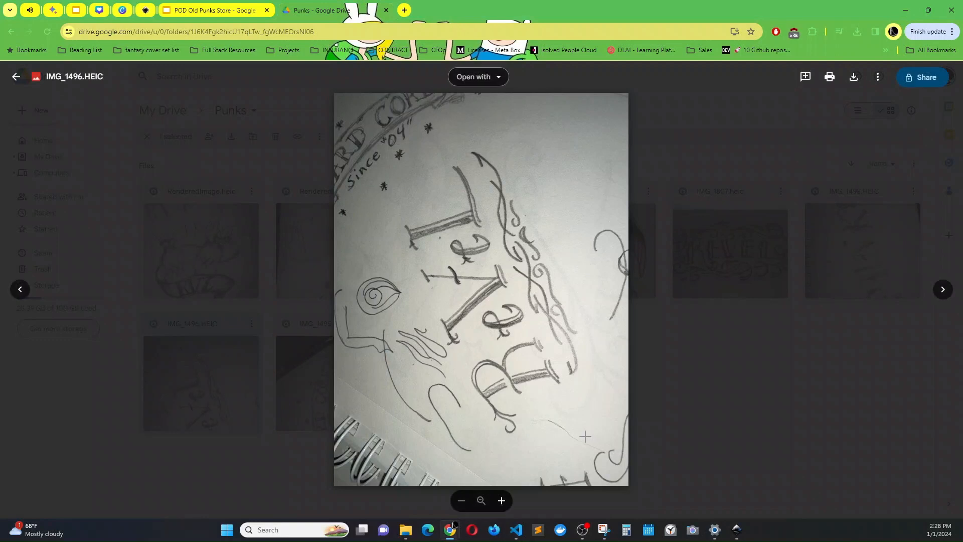
# Step: Copy the Revel snip from Snipping Tool and paste it onto the blank page in Inkscape
pyautogui.click(606, 532)
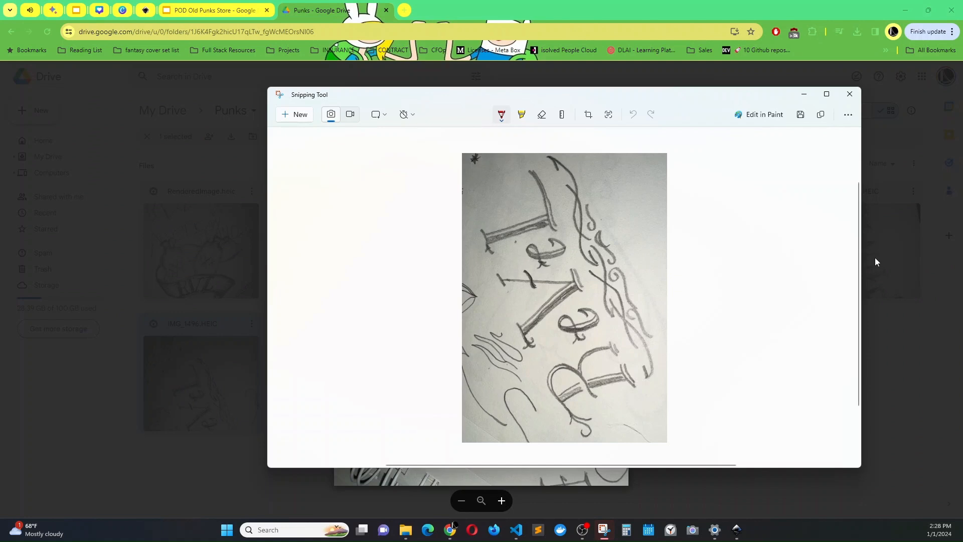
pyautogui.click(821, 115)
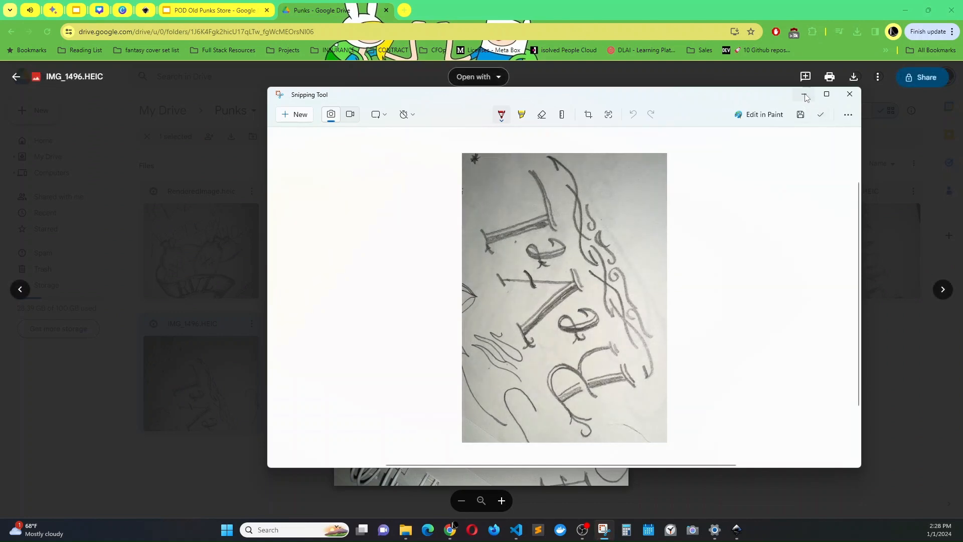
pyautogui.click(804, 94)
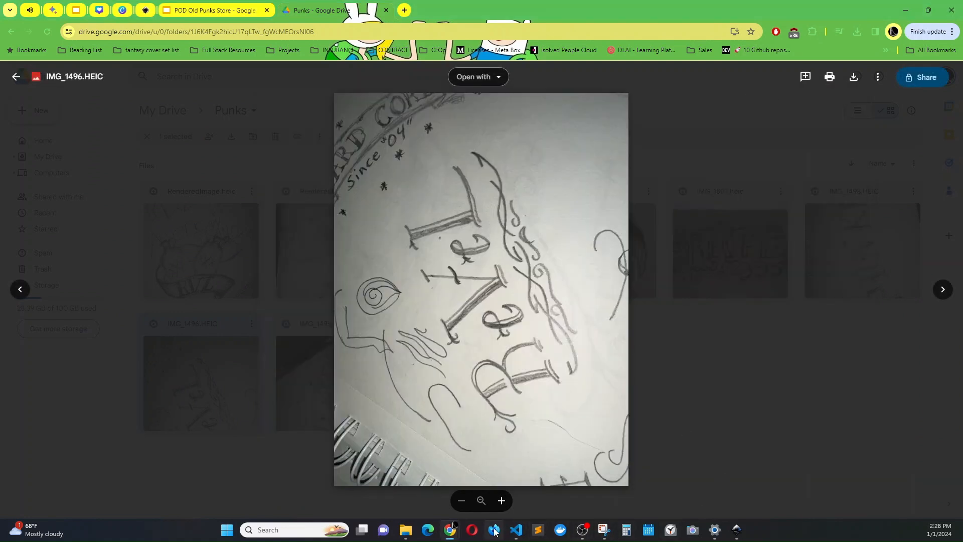
pyautogui.click(741, 531)
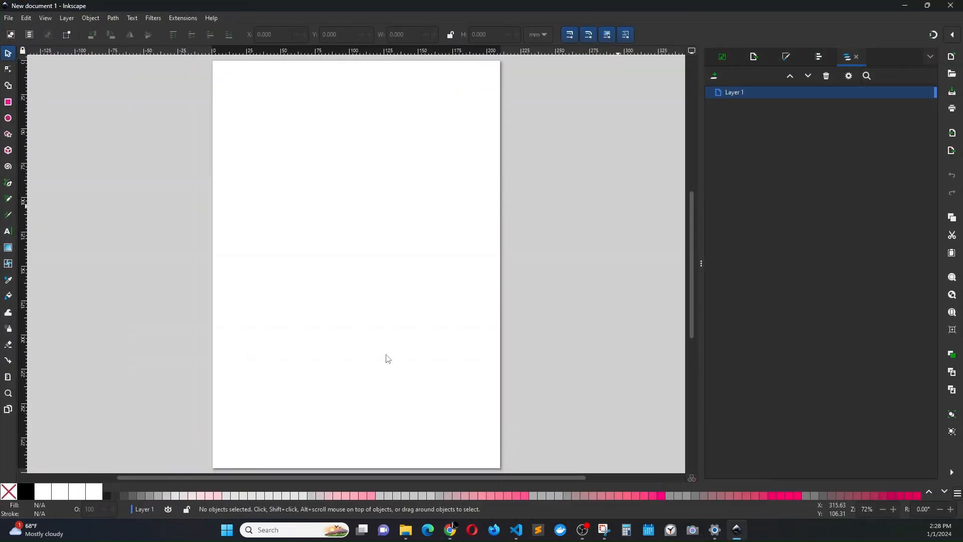
pyautogui.hotkey('ctrl', 'v')
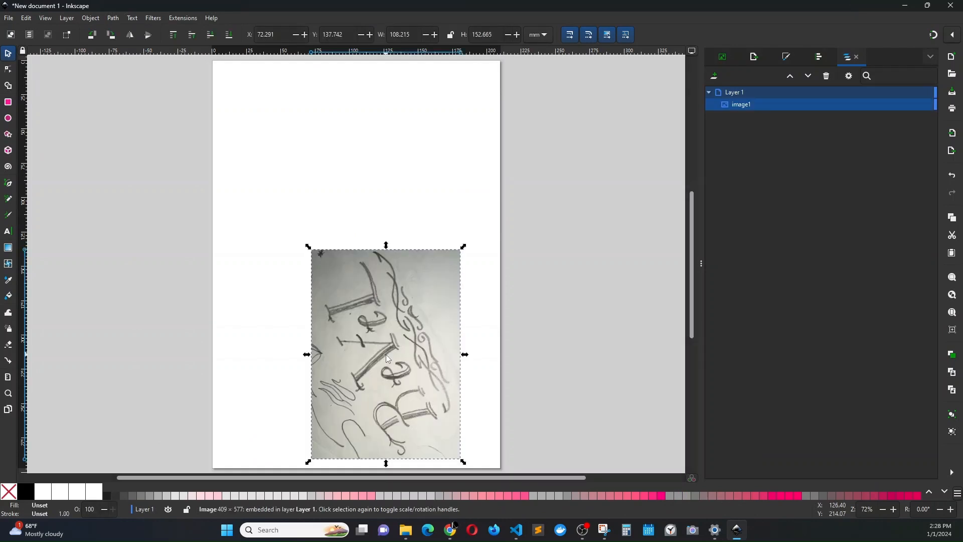
pyautogui.click(420, 289)
# Step: Return to the browser and search Google in a new tab for "standard tshirt print area design space in inches"
pyautogui.click(904, 5)
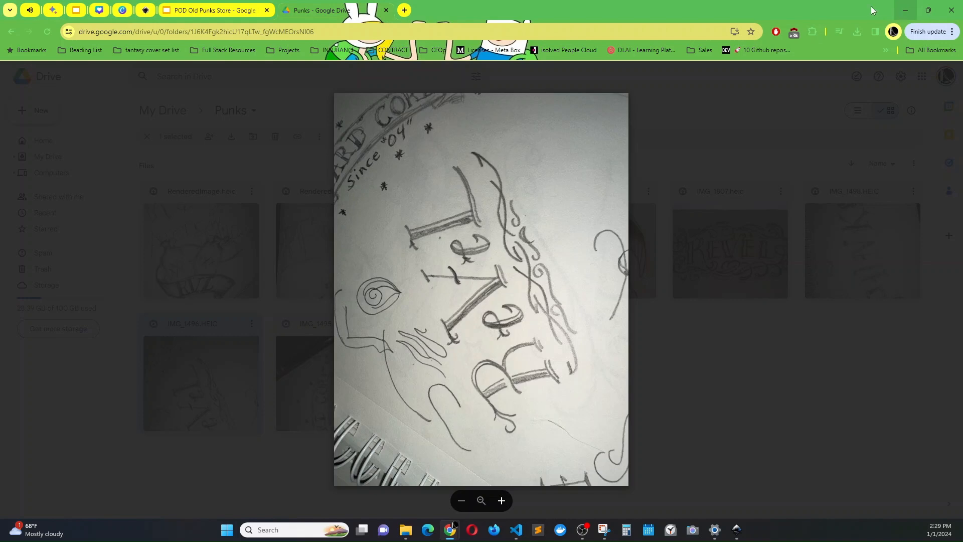
pyautogui.click(406, 8)
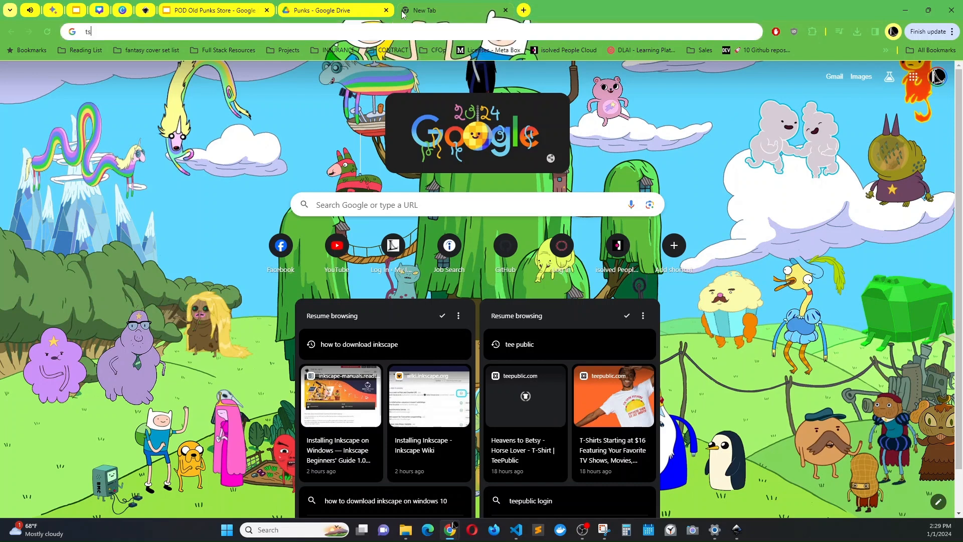
pyautogui.write('standar')
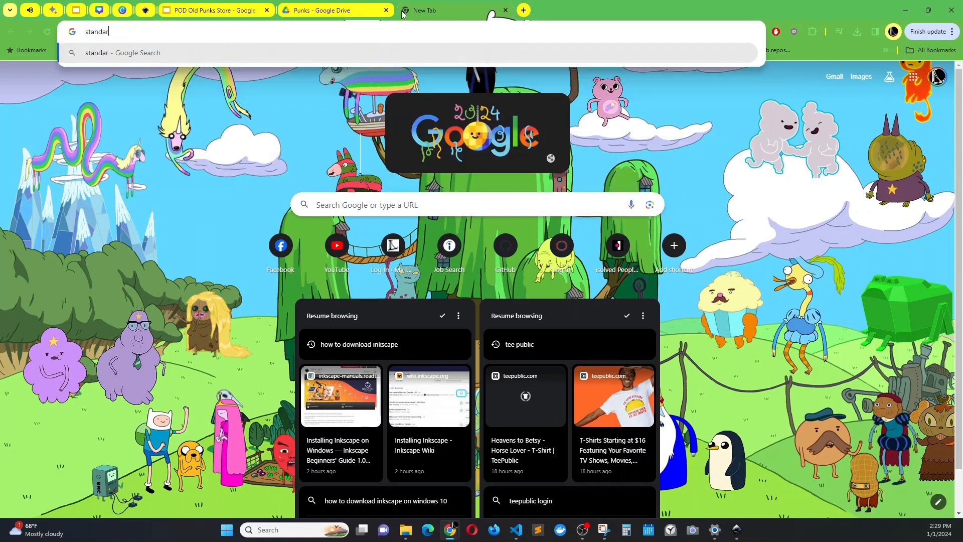
pyautogui.write('d tshirt print areas')
pyautogui.press('BackSpace')
pyautogui.press('BackSpace')
pyautogui.write('design ')
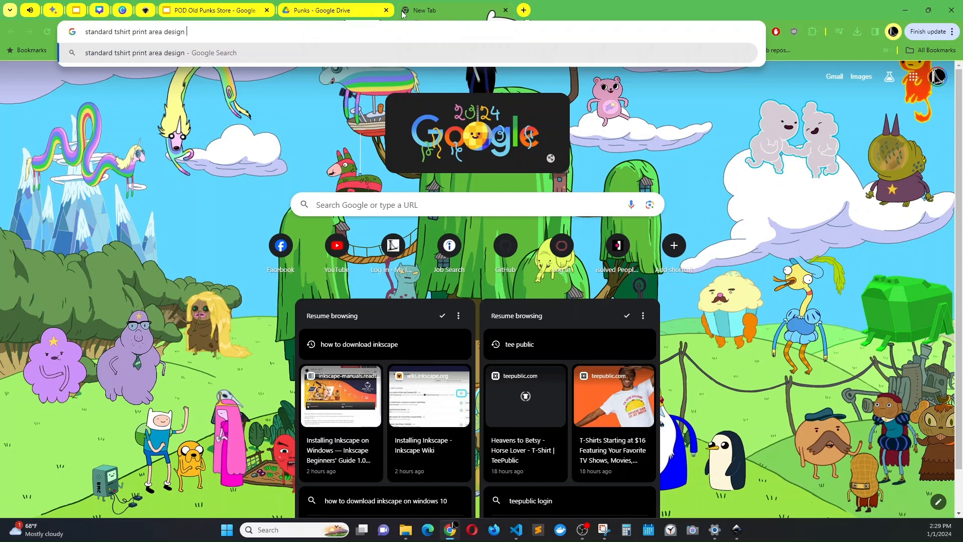
pyautogui.write('space in inches')
pyautogui.press('Return')
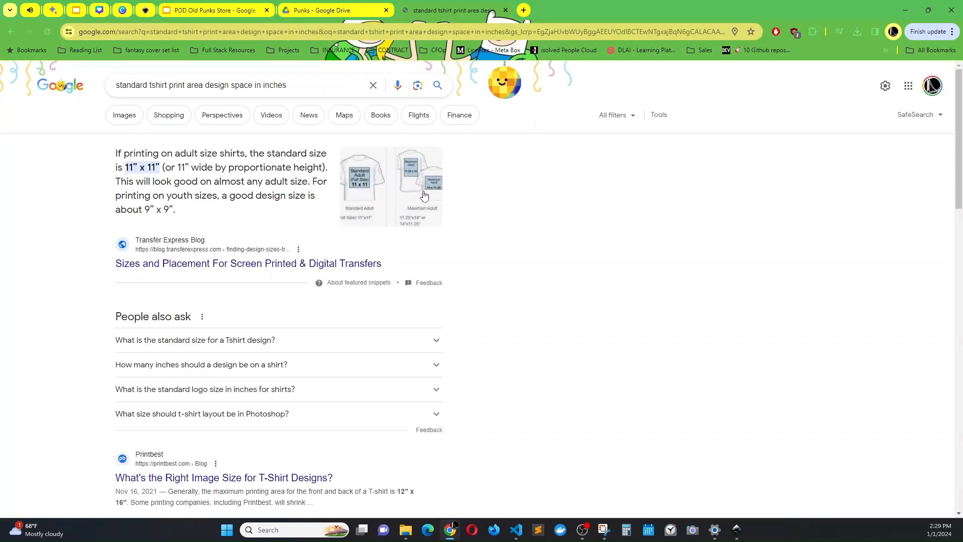
# Step: Examine T-shirt print size charts in the image results, including the WestCoast Shirtworks, CEAT and Blankstyle guides
pyautogui.click(129, 119)
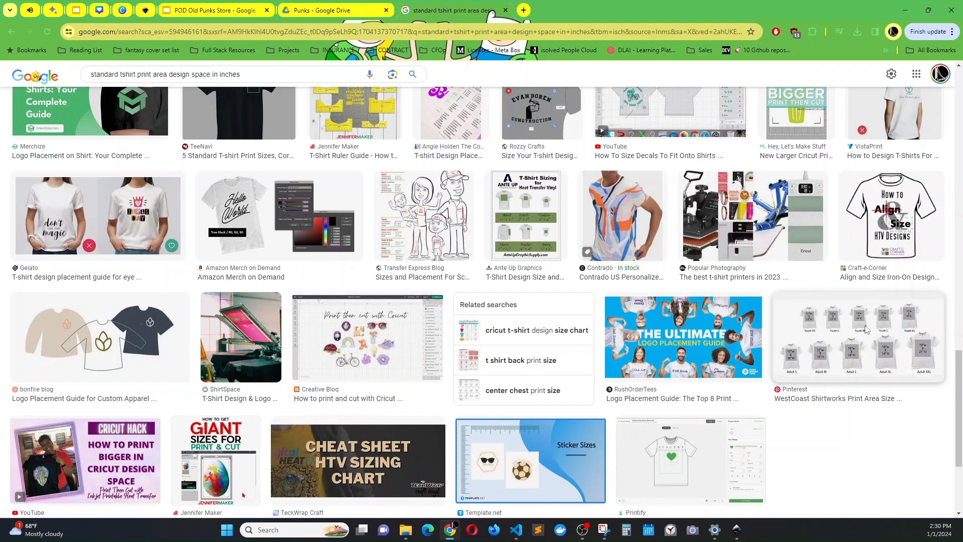
pyautogui.click(865, 329)
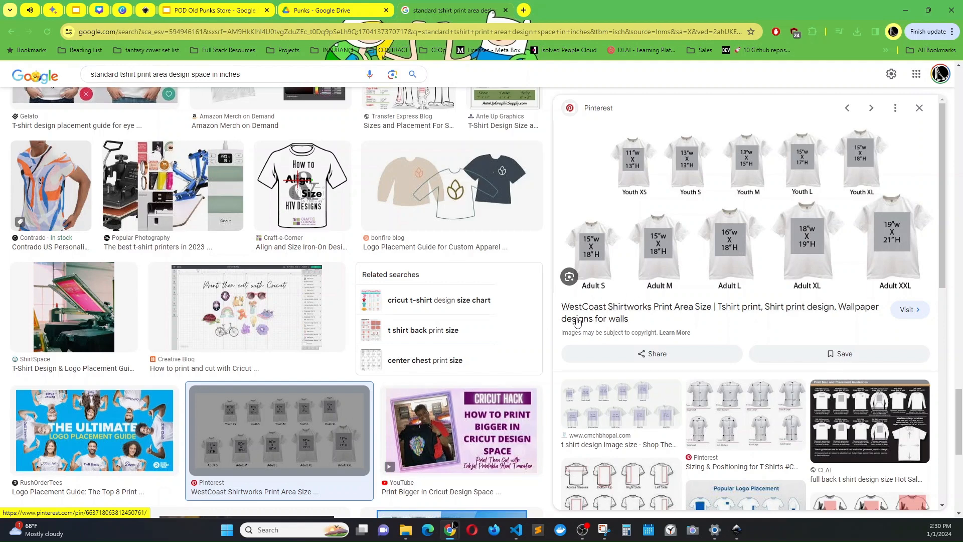
pyautogui.click(868, 426)
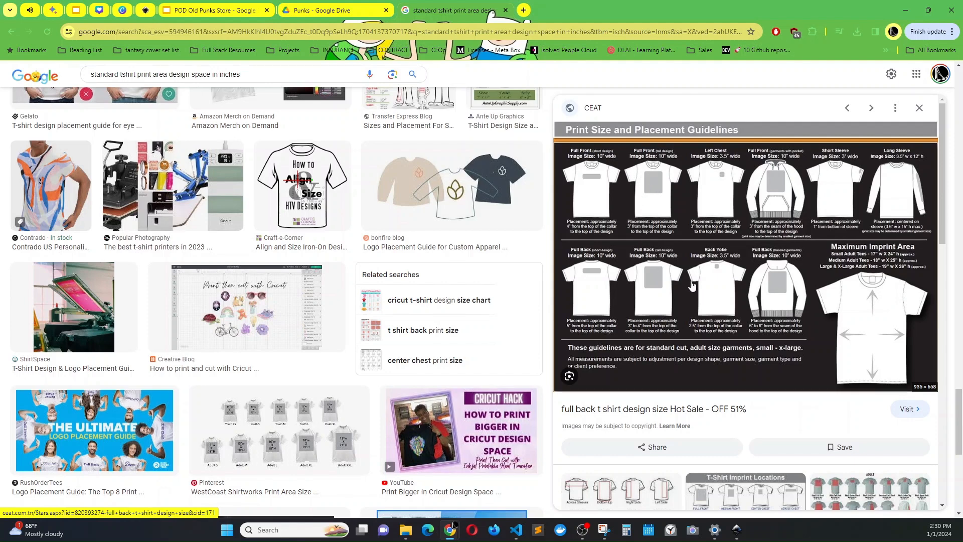
pyautogui.scroll(-7, 691, 284)
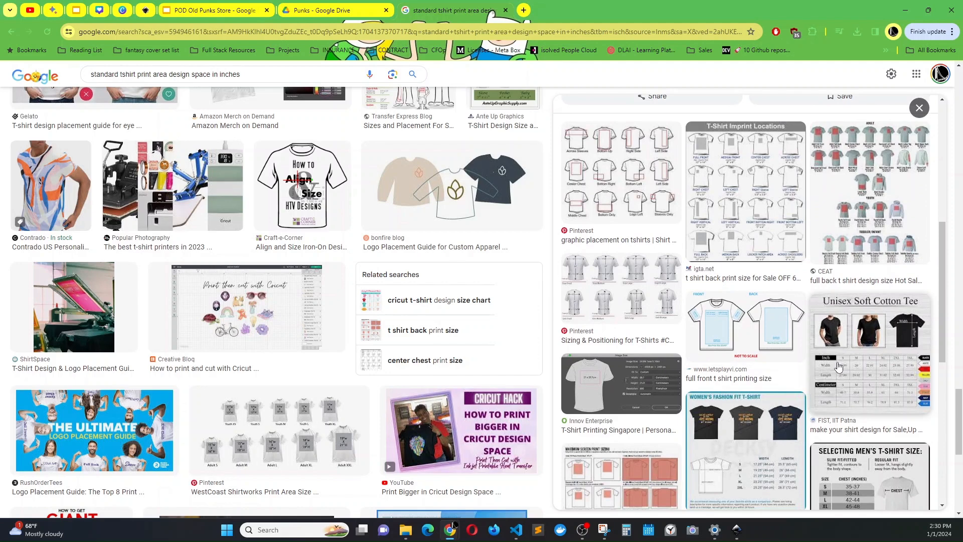
pyautogui.scroll(-3, 838, 366)
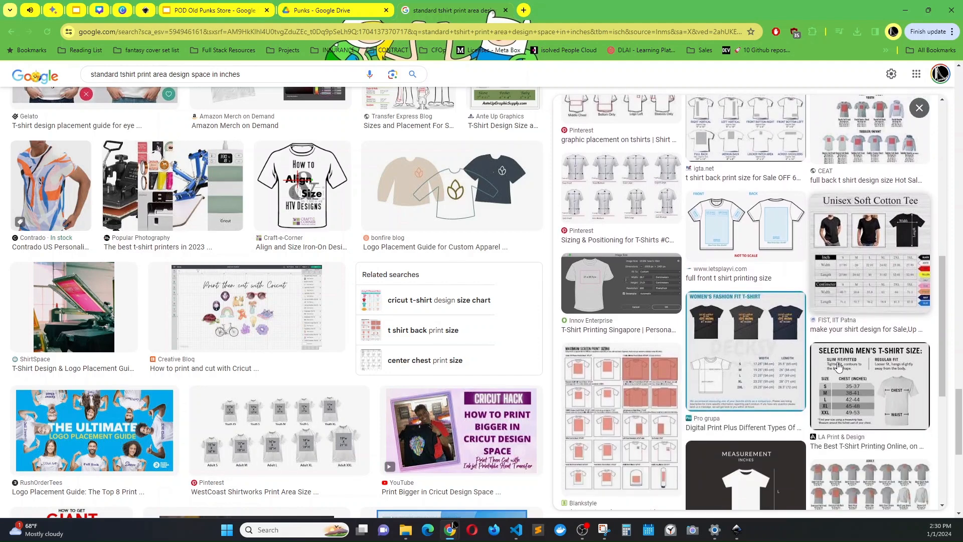
pyautogui.click(581, 377)
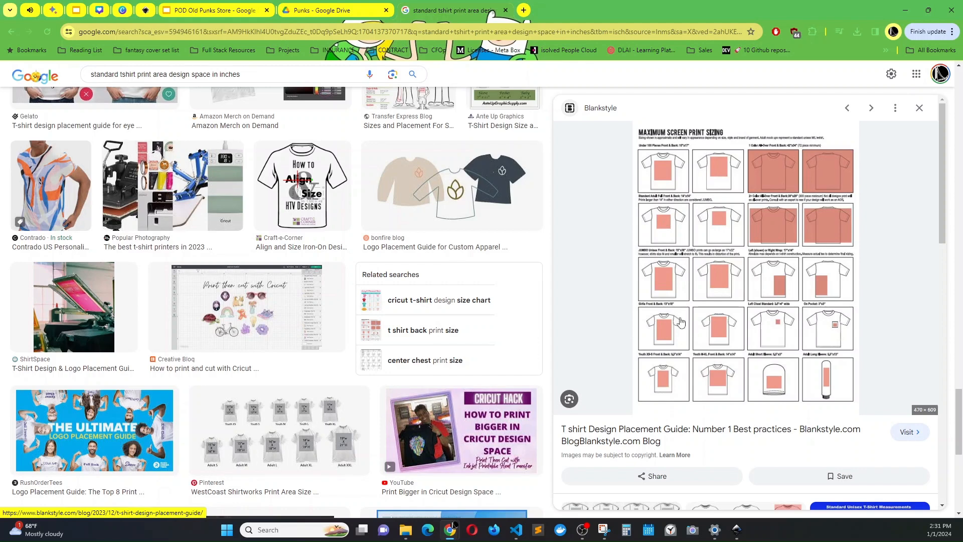
# Step: Open Blankstyle's T-shirt design placement guide and examine its chart of top print locations
pyautogui.click(664, 178)
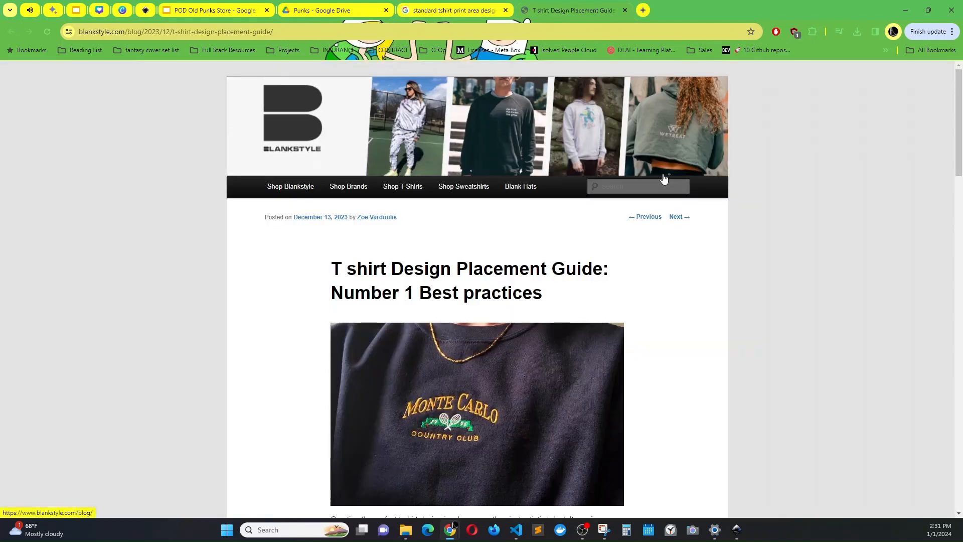
pyautogui.scroll(-8, 664, 178)
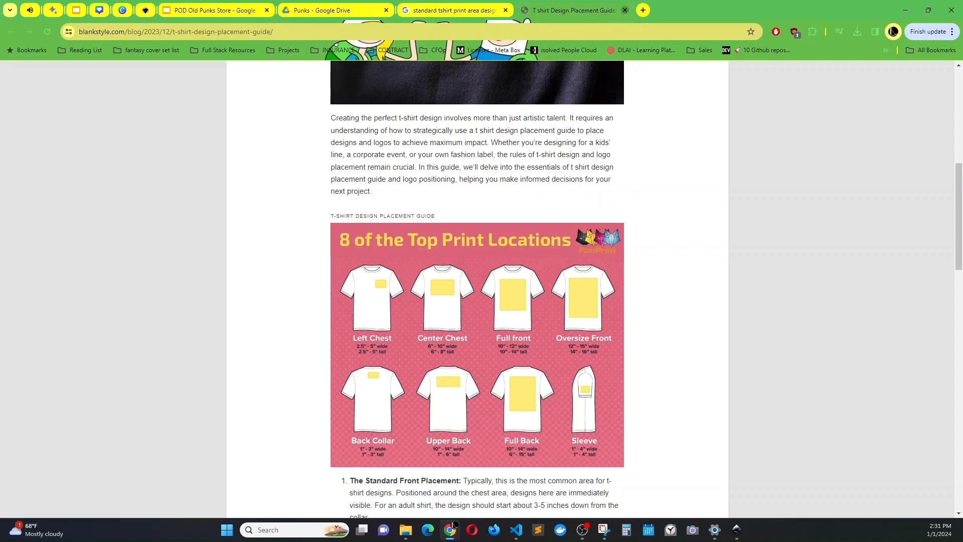
# Step: Switch to Inkscape and set the document's page size to 10 inches wide by 12 inches high
pyautogui.hotkey('alt', 'Tab')
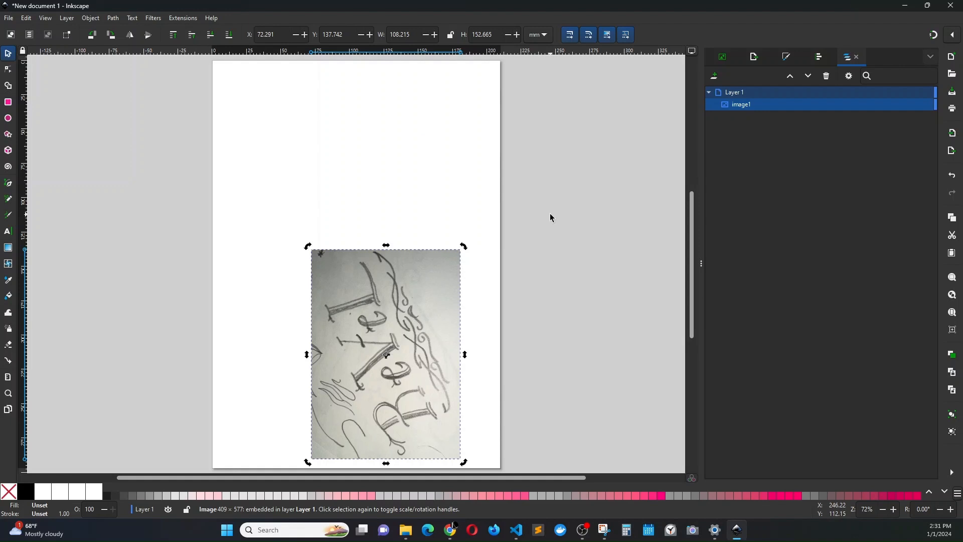
pyautogui.press('ctrl')
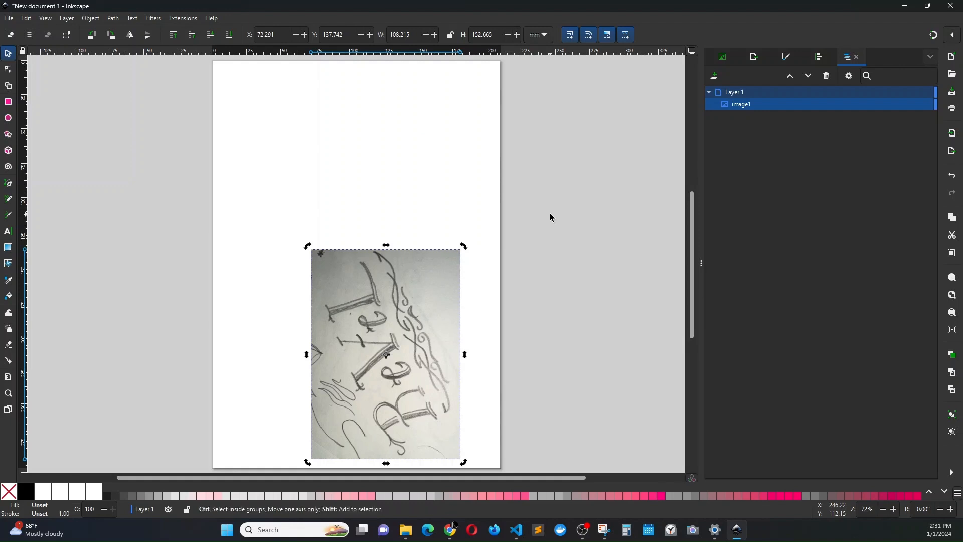
pyautogui.hotkey('ctrl', 'shift', 'd')
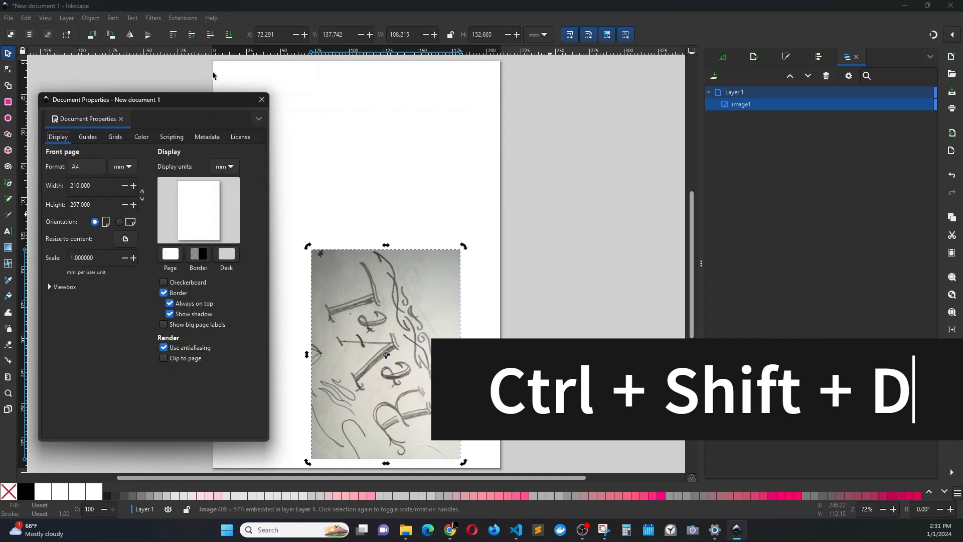
pyautogui.click(129, 168)
pyautogui.click(115, 125)
pyautogui.click(87, 185)
pyautogui.moveTo(87, 186); pyautogui.dragTo(76, 188)
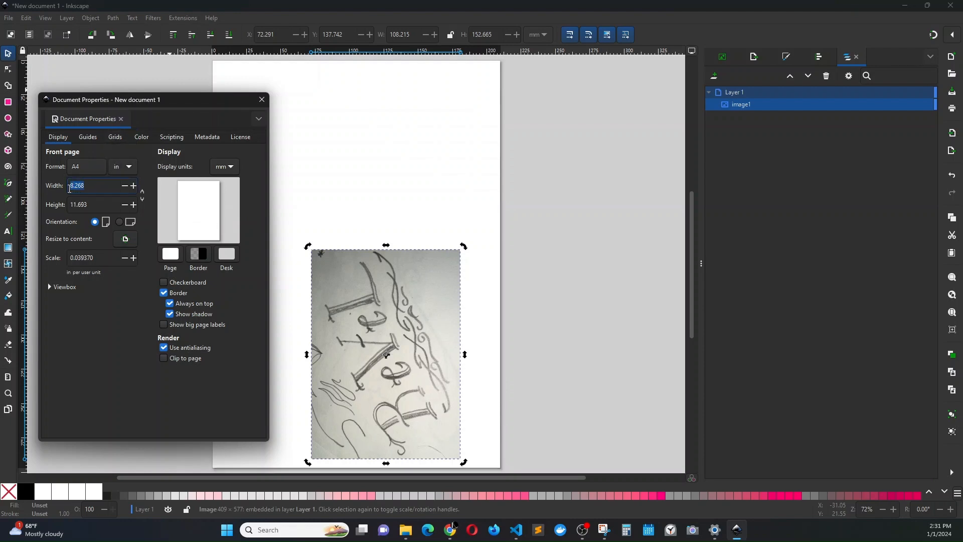
pyautogui.write('10')
pyautogui.press('Tab')
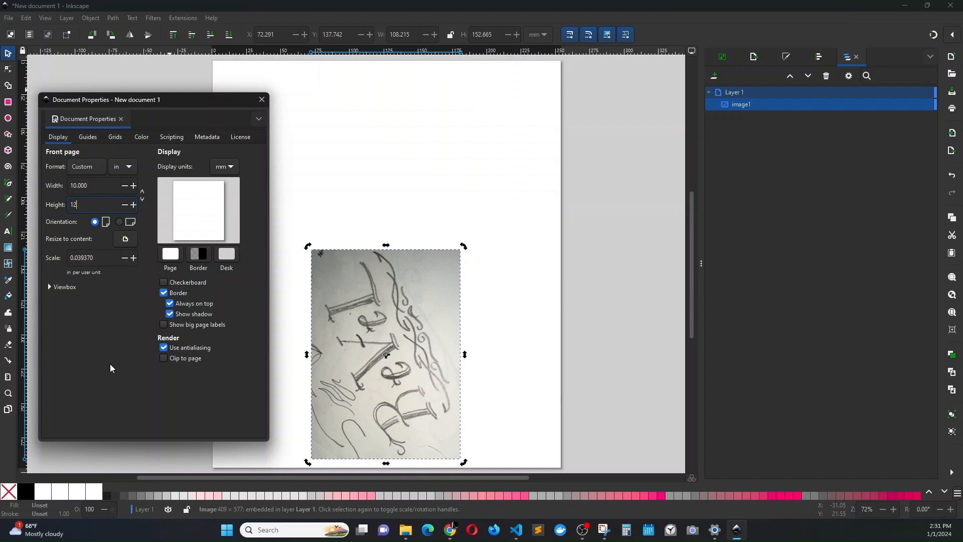
pyautogui.press('Return')
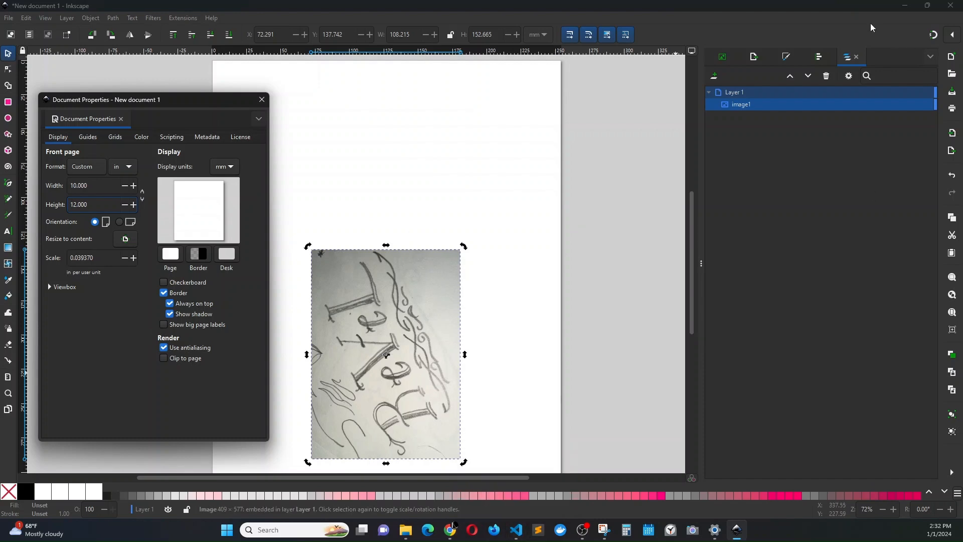
# Step: Return to the browser, reopen the closed Blankstyle guide to check its print size chart, and close it again
pyautogui.click(905, 5)
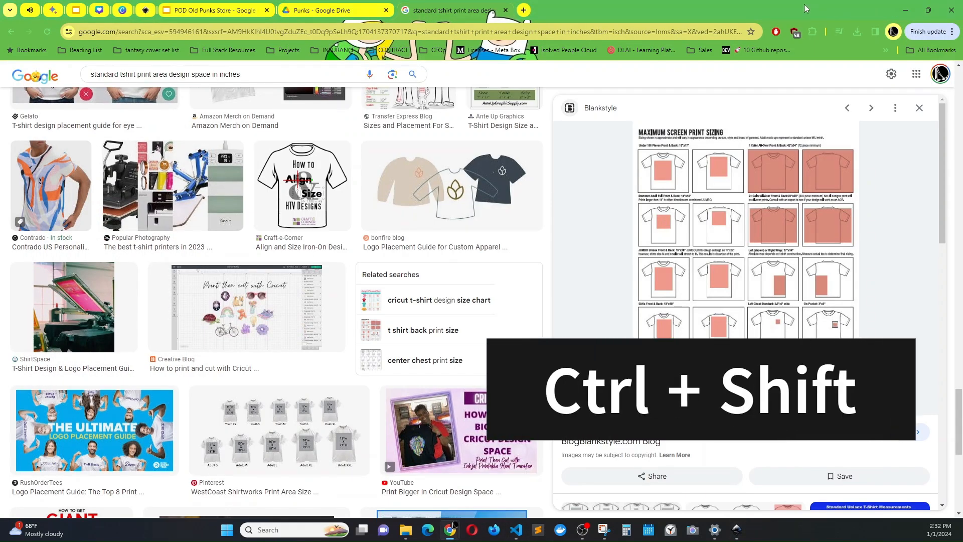
pyautogui.hotkey('ctrl', 'shift', 't')
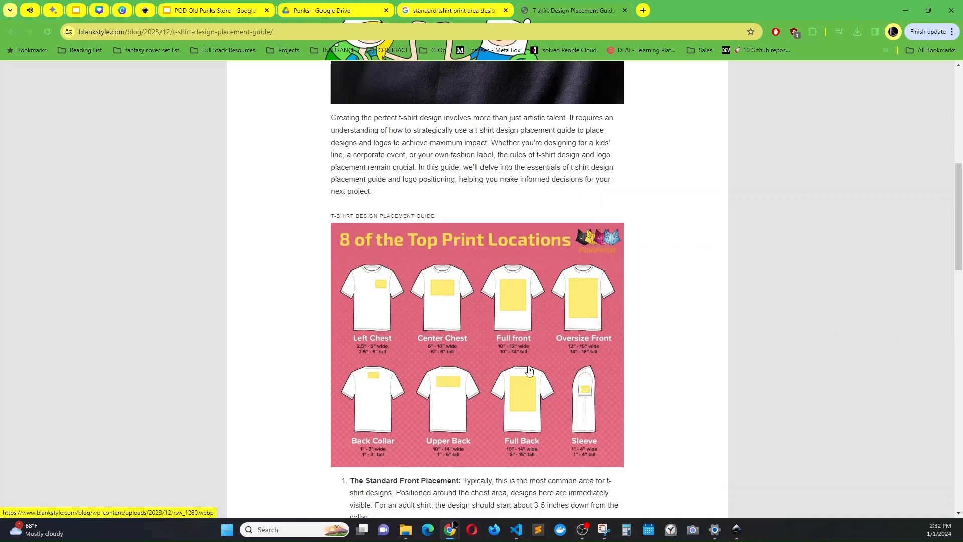
pyautogui.hotkey('ctrl', 'w')
# Step: View slide 6 of the POD Old Punks Store presentation, covering hand-drawn ideas turned into digital designs with Inkscape
pyautogui.click(214, 11)
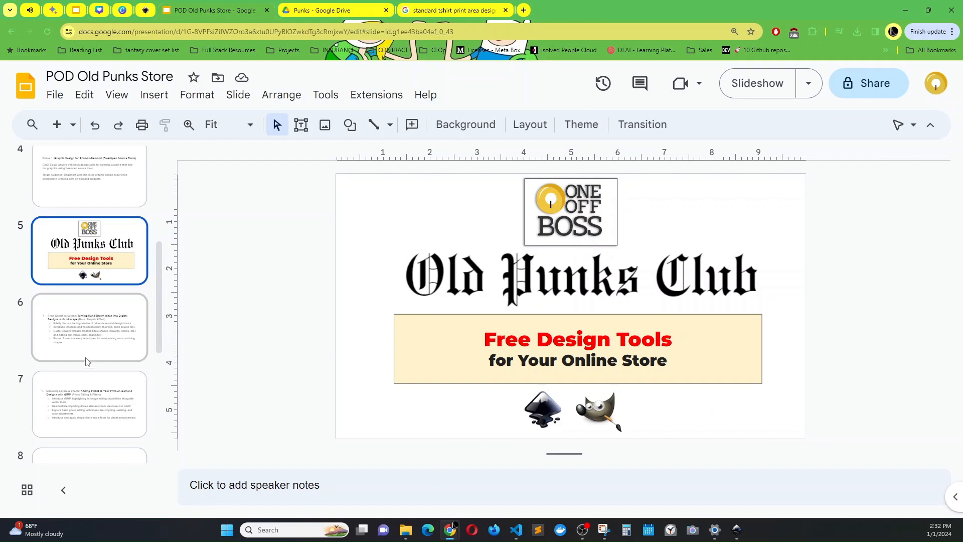
pyautogui.click(118, 354)
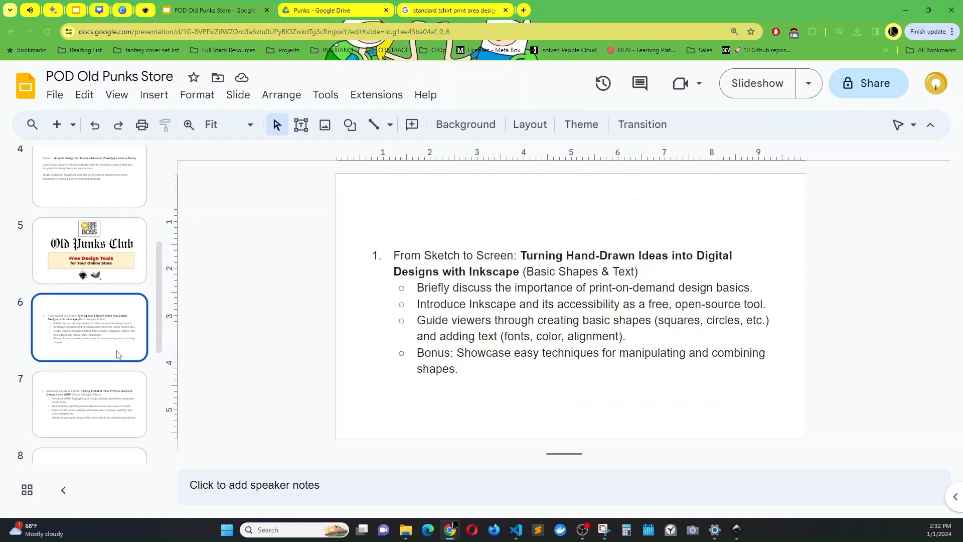
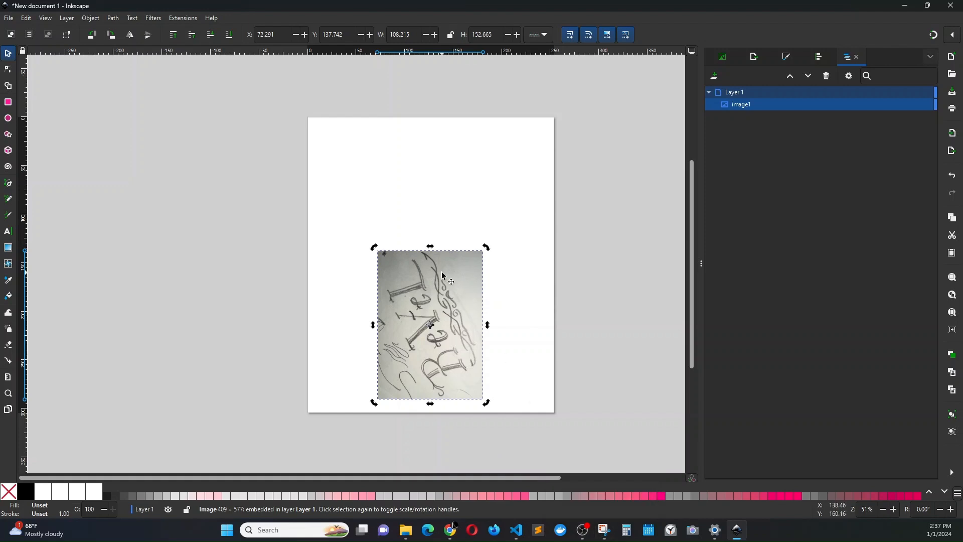
# Step: View the Inkscape page and its Revel sketch at several zoom levels, both farther out and closer in
pyautogui.press('ctrl')
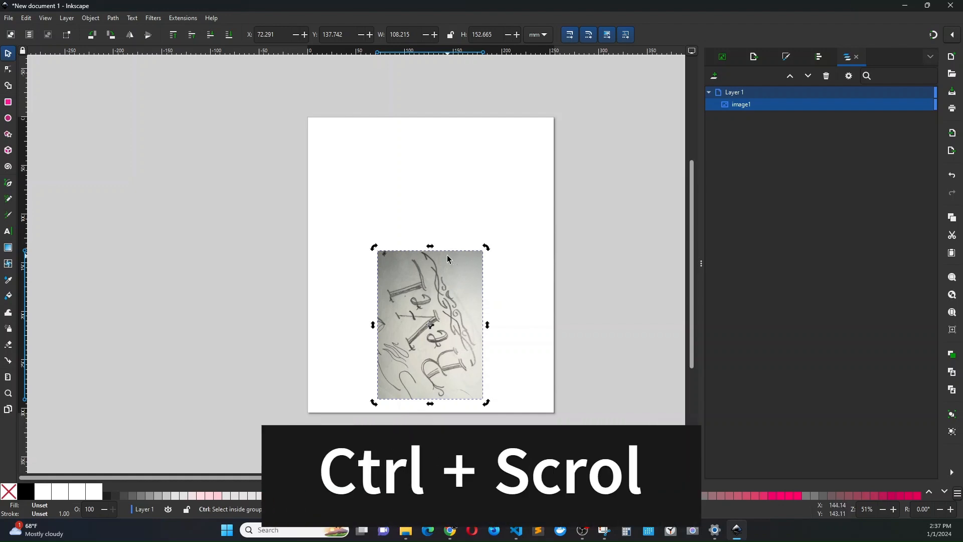
pyautogui.scroll(-3, 448, 259)
pyautogui.scroll(3, 448, 259)
pyautogui.scroll(-1, 448, 259)
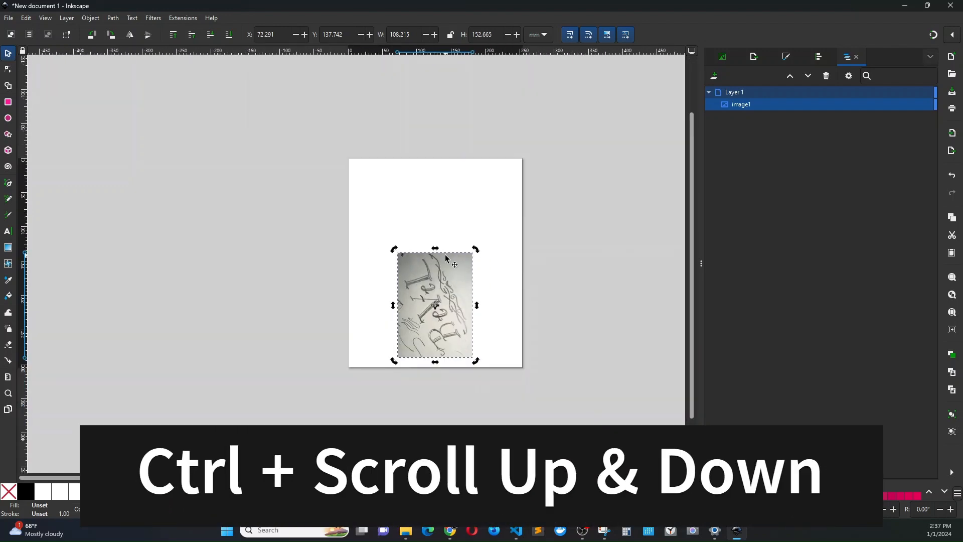
pyautogui.scroll(-1, 444, 256)
pyautogui.scroll(2, 441, 256)
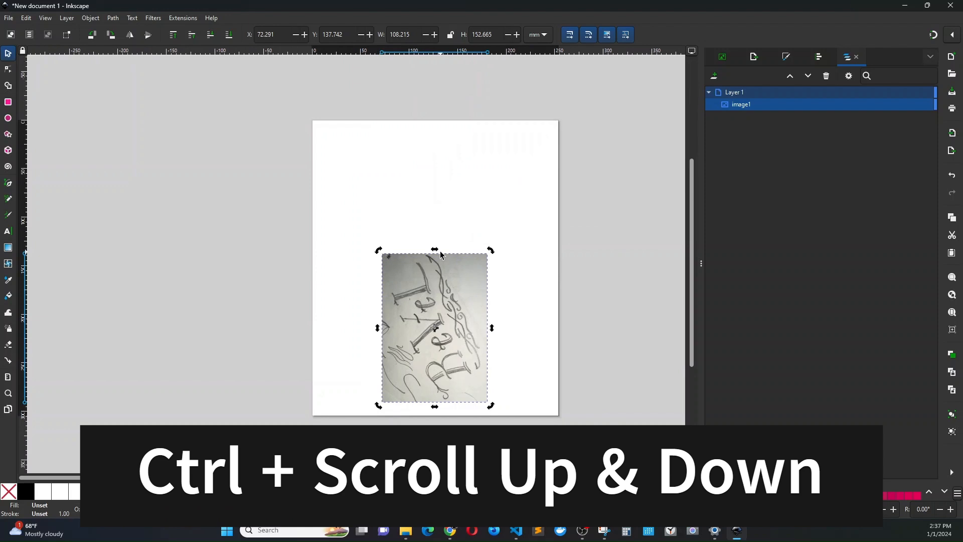
pyautogui.scroll(-2, 441, 256)
pyautogui.scroll(2, 439, 255)
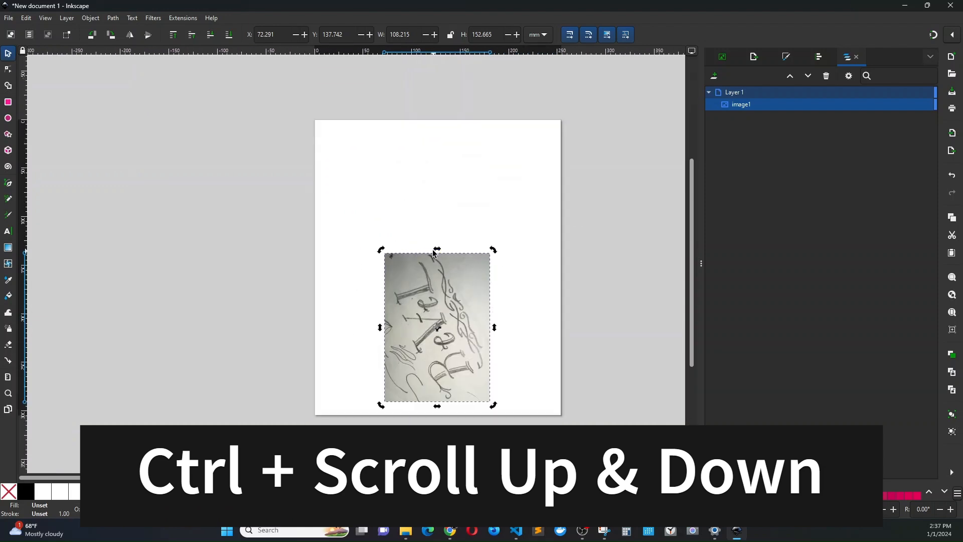
pyautogui.scroll(1, 436, 255)
pyautogui.scroll(-1, 433, 253)
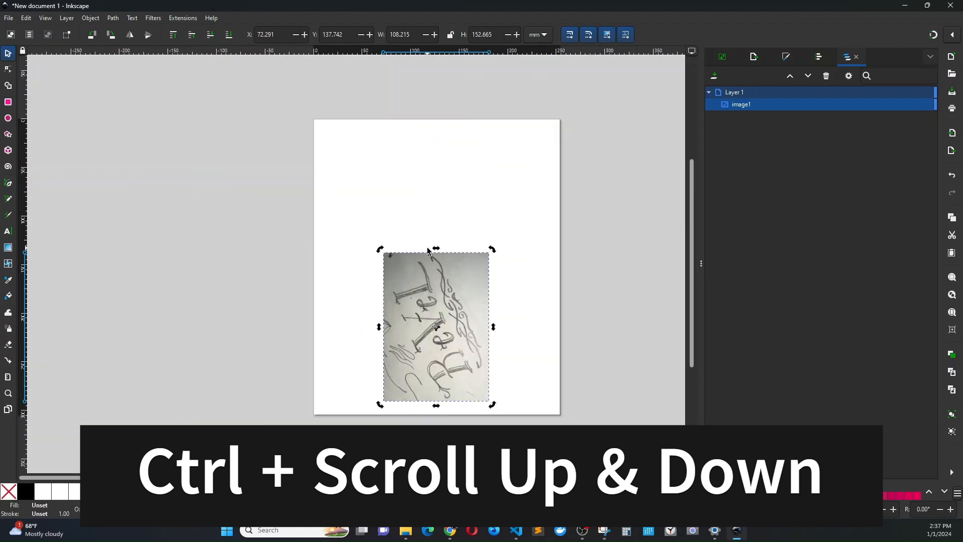
# Step: Pan the canvas horizontally and vertically to look around the page holding the Revel sketch
pyautogui.hscroll(2, 428, 251)
pyautogui.hscroll(-3, 427, 251)
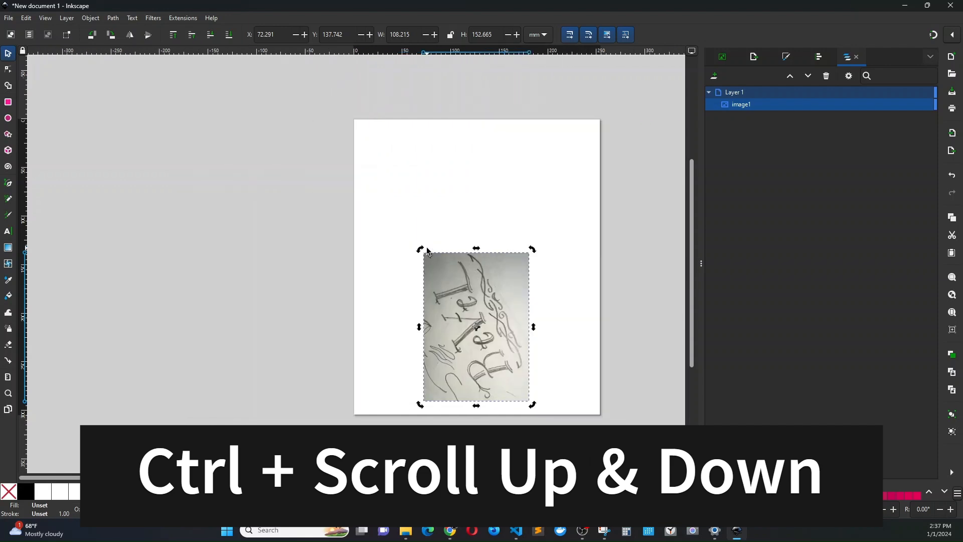
pyautogui.hscroll(3, 426, 249)
pyautogui.hscroll(1, 424, 247)
pyautogui.hscroll(-1, 423, 247)
pyautogui.hscroll(-2, 423, 244)
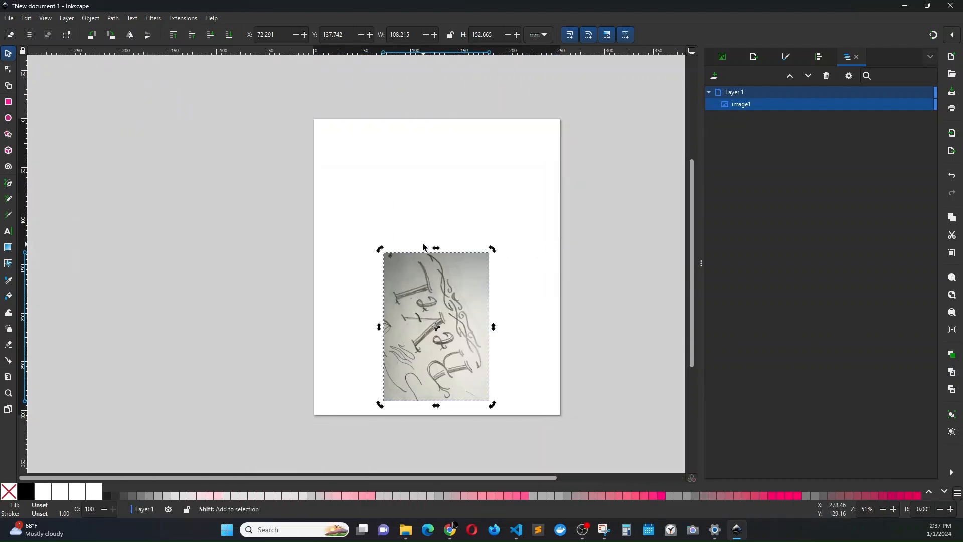
pyautogui.hscroll(3, 423, 245)
pyautogui.hscroll(-2, 423, 244)
pyautogui.hscroll(1, 423, 245)
pyautogui.hscroll(-1, 422, 243)
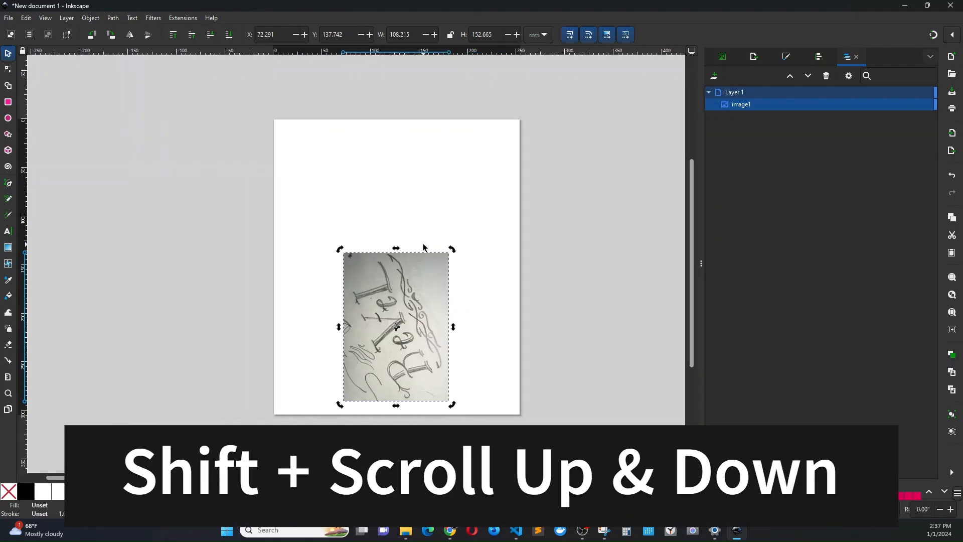
pyautogui.scroll(5, 393, 275)
pyautogui.scroll(-5, 393, 275)
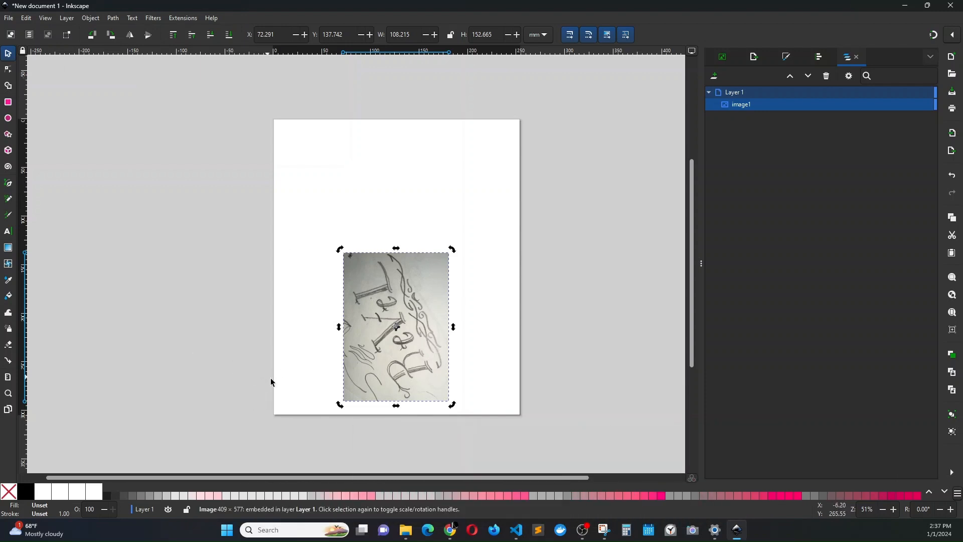
# Step: Examine the pencil strokes of the Revel lettering up close and return to a view of the whole page
pyautogui.scroll(4, 321, 335)
pyautogui.scroll(-5, 321, 335)
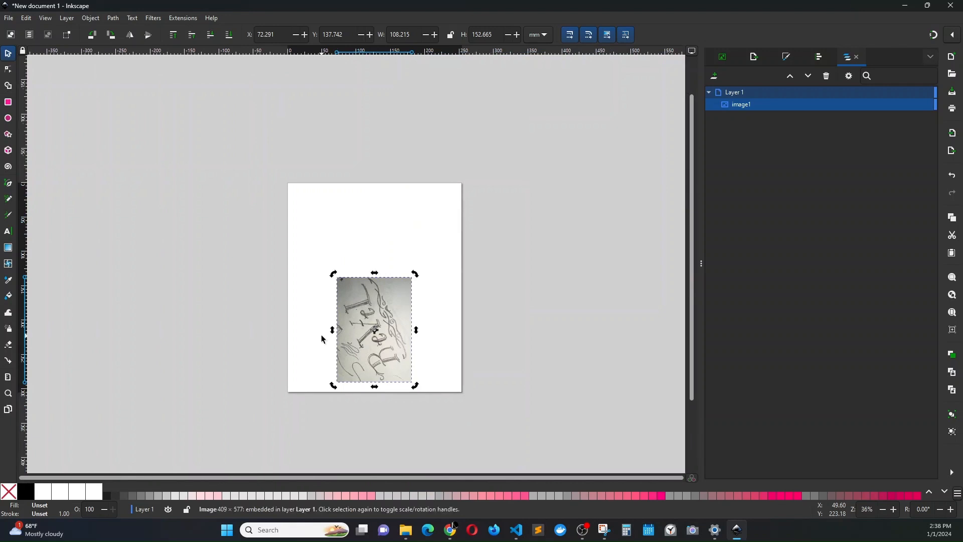
pyautogui.hscroll(-4, 321, 335)
pyautogui.hscroll(5, 321, 335)
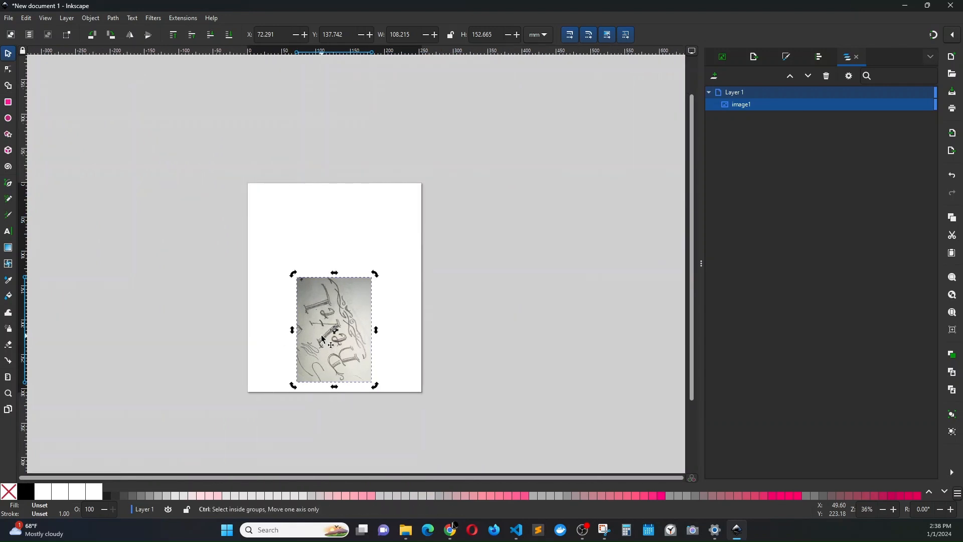
pyautogui.scroll(7, 322, 339)
pyautogui.scroll(2, 321, 339)
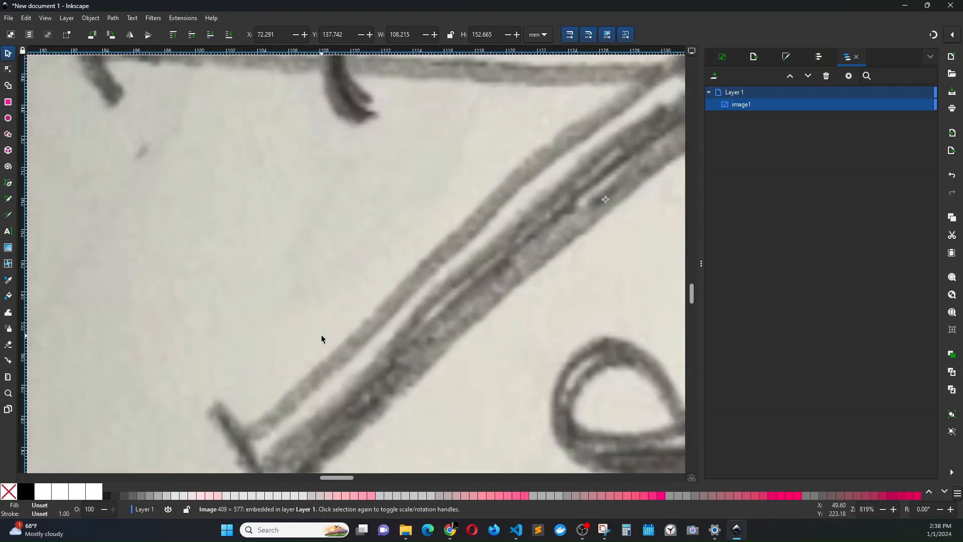
pyautogui.hscroll(-10, 322, 339)
pyautogui.hscroll(-4, 322, 339)
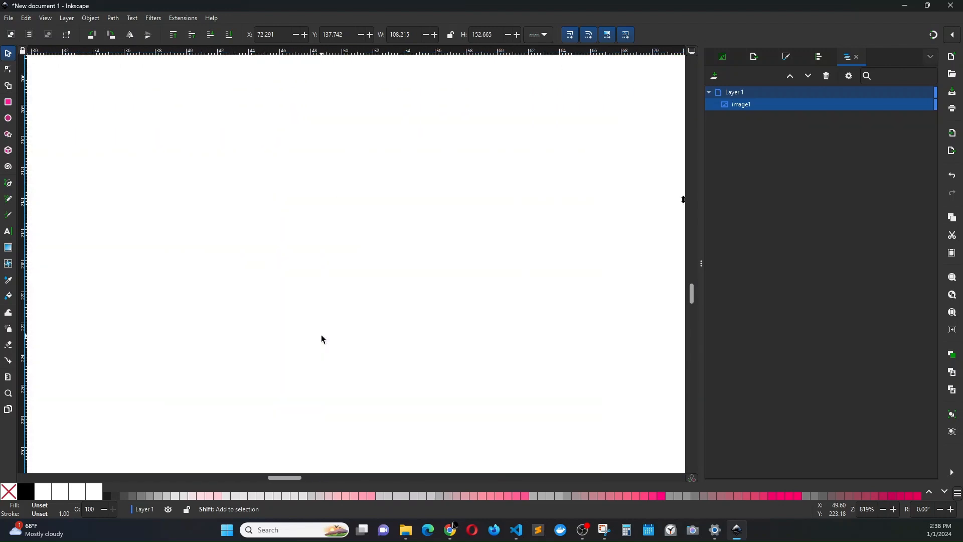
pyautogui.hscroll(6, 322, 339)
pyautogui.hscroll(8, 321, 337)
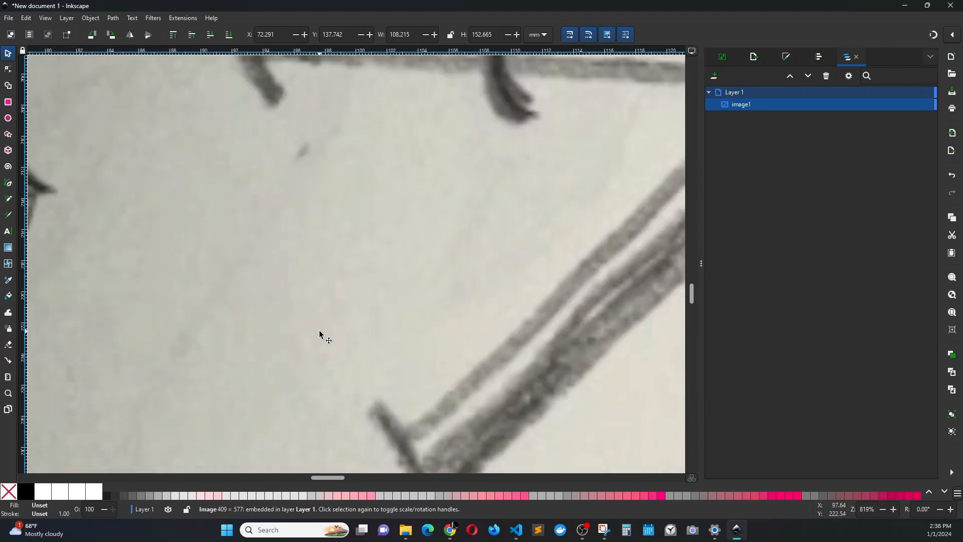
pyautogui.scroll(4, 320, 334)
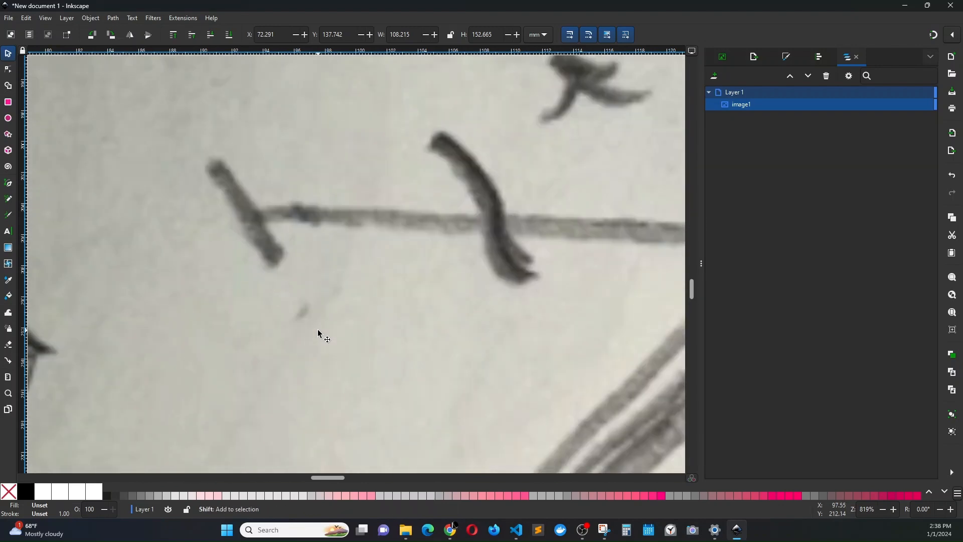
pyautogui.hscroll(4, 318, 331)
pyautogui.hscroll(-3, 317, 331)
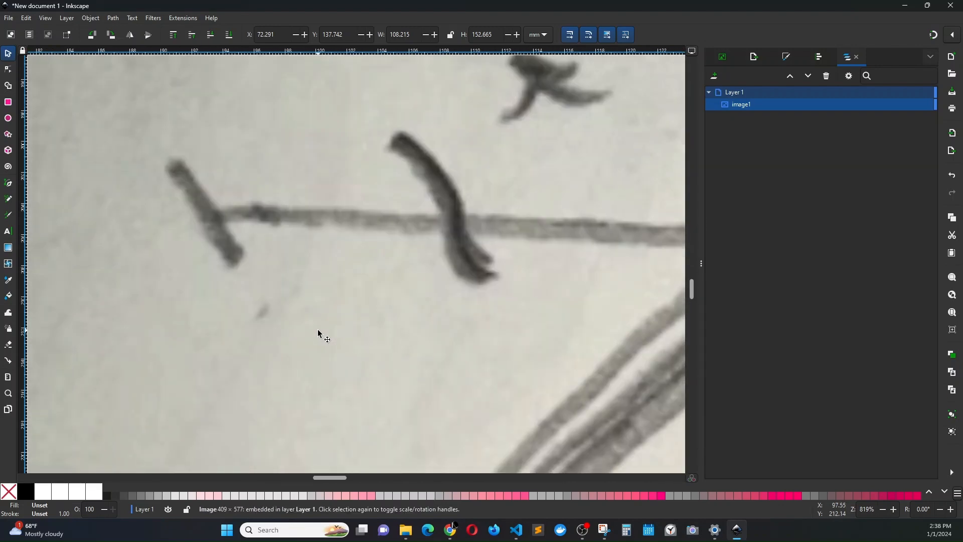
pyautogui.scroll(-5, 318, 329)
pyautogui.scroll(-1, 317, 329)
pyautogui.scroll(-1, 313, 330)
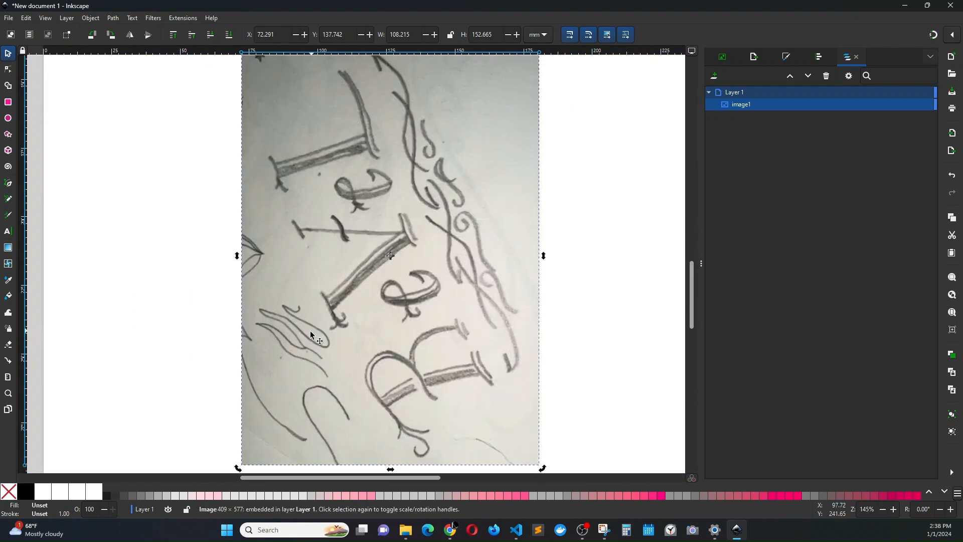
pyautogui.scroll(-1, 309, 330)
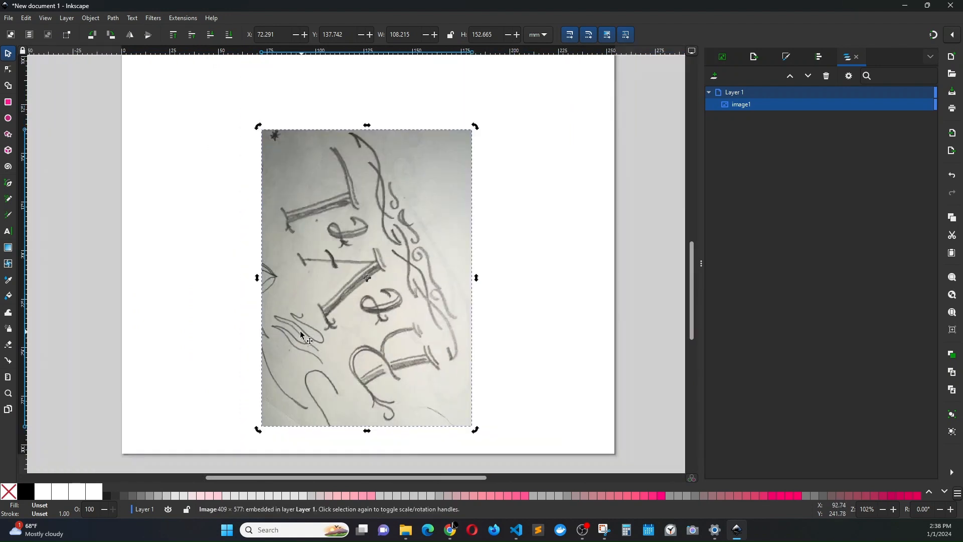
pyautogui.scroll(-1, 299, 334)
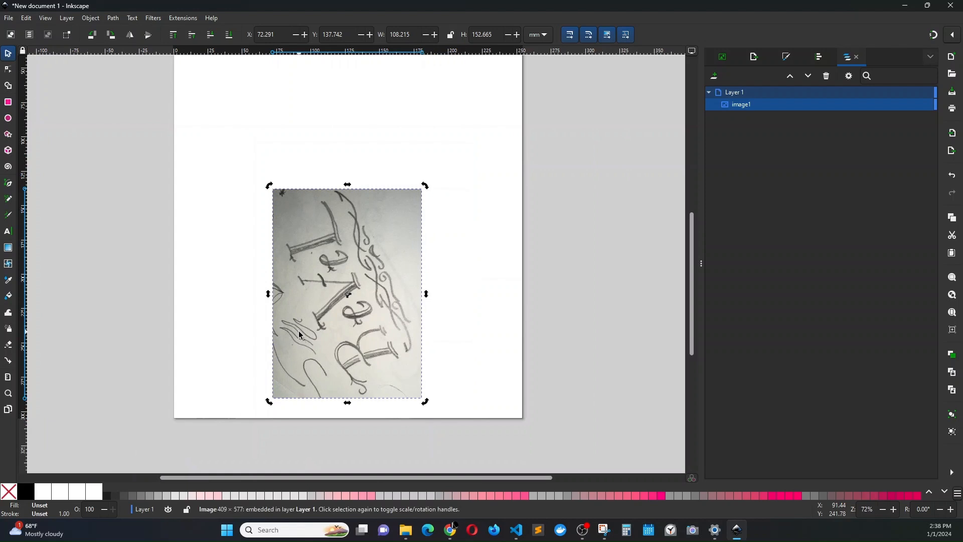
pyautogui.scroll(1, 299, 335)
pyautogui.scroll(-1, 299, 335)
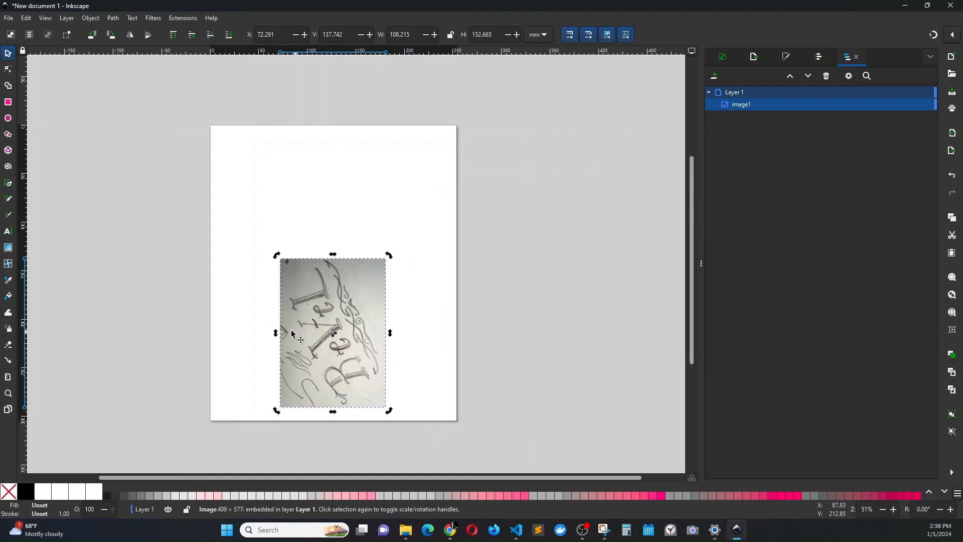
# Step: Rotate the Revel sketch clockwise by about 90 degrees so the lettering reads horizontally
pyautogui.click(482, 239)
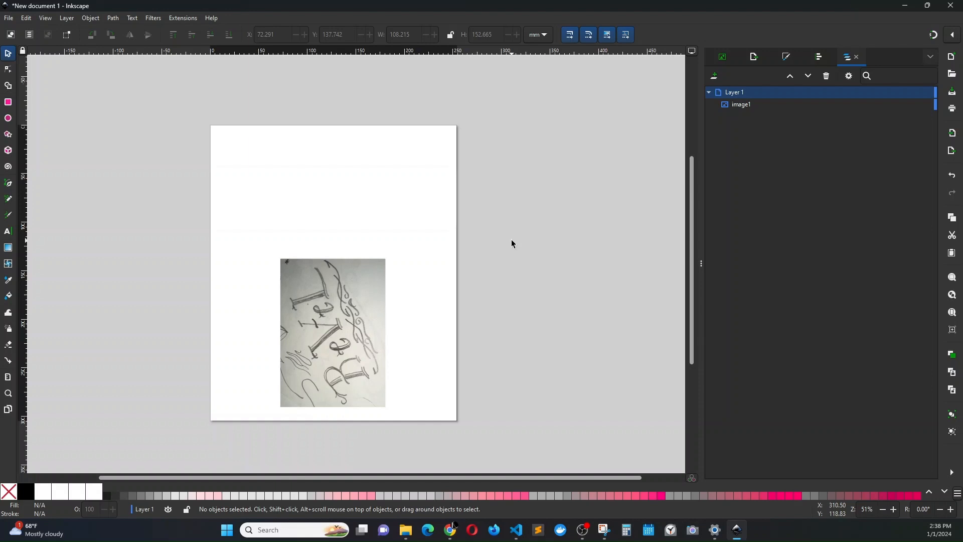
pyautogui.click(355, 294)
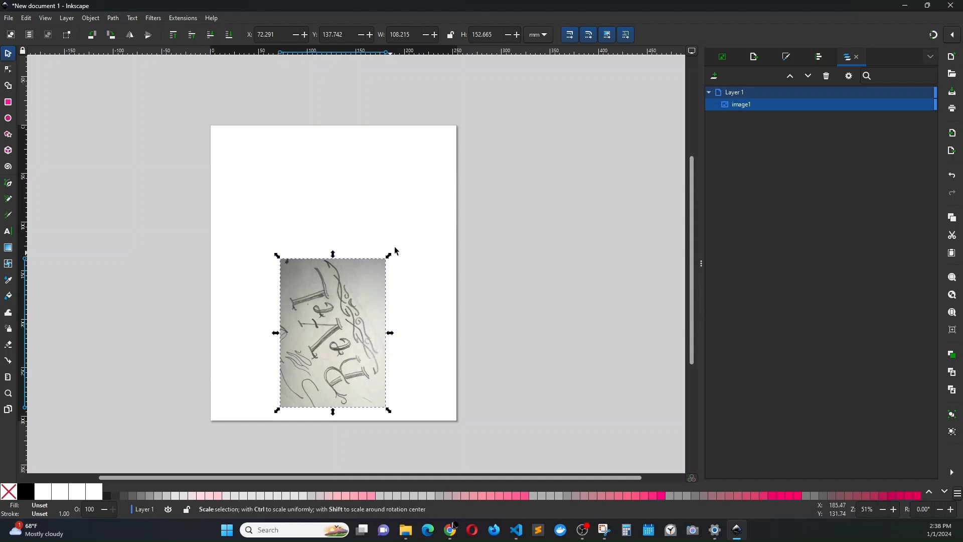
pyautogui.click(350, 281)
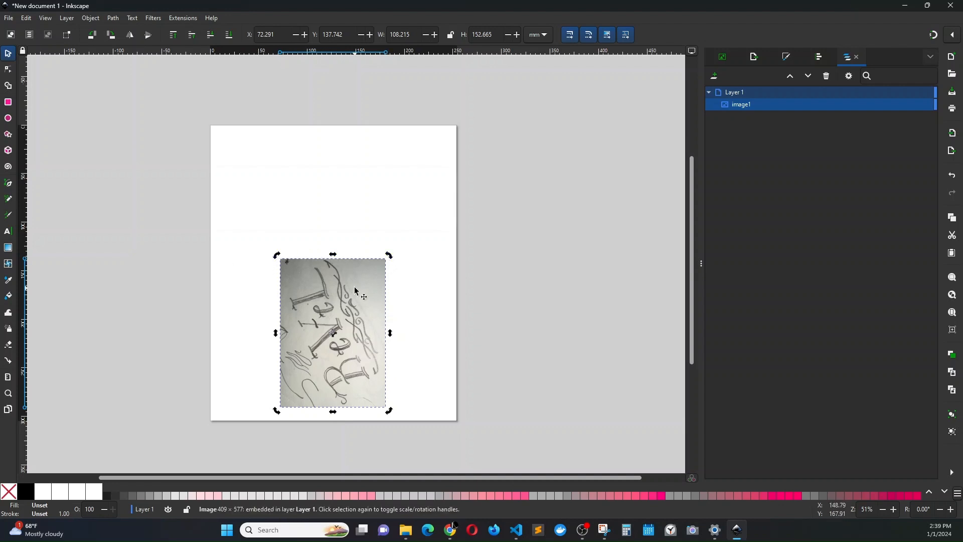
pyautogui.moveTo(379, 279); pyautogui.dragTo(390, 334)
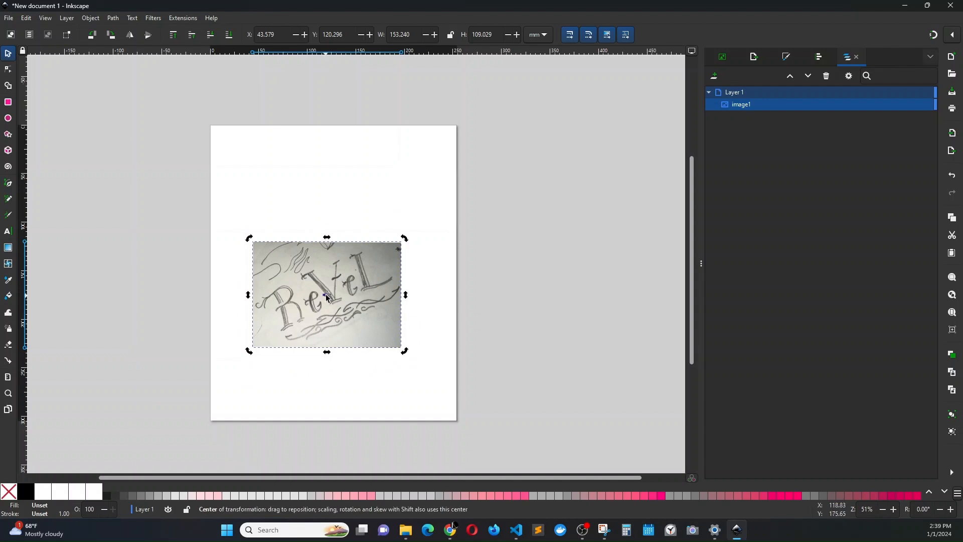
# Step: Move the sketch's rotation centre near its upper-left corner, rotate the image very slightly about it, and deselect it
pyautogui.moveTo(327, 300); pyautogui.dragTo(261, 251)
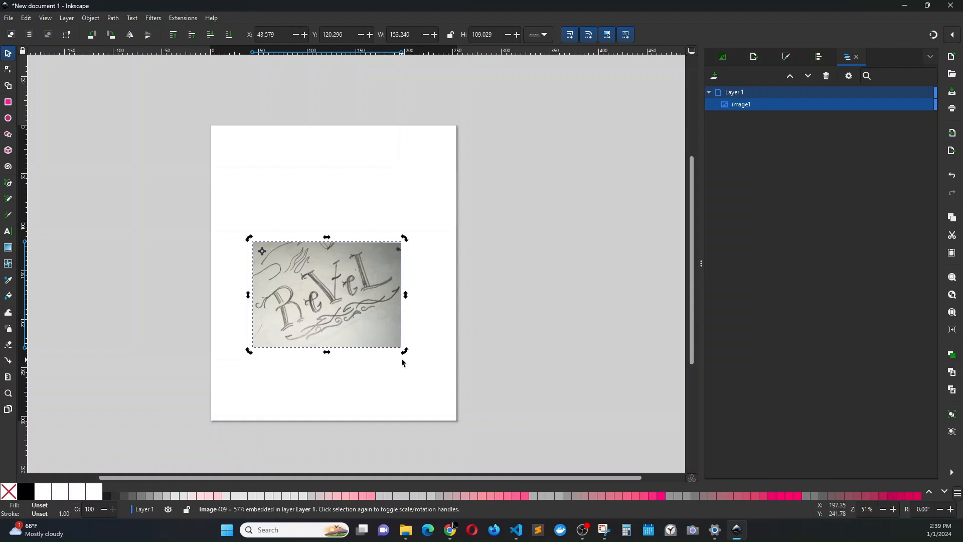
pyautogui.moveTo(404, 356)
pyautogui.mouseDown()
pyautogui.moveTo(452, 277)
pyautogui.moveTo(443, 161)
pyautogui.moveTo(430, 146)
pyautogui.moveTo(441, 228)
pyautogui.moveTo(404, 352)
pyautogui.mouseUp()
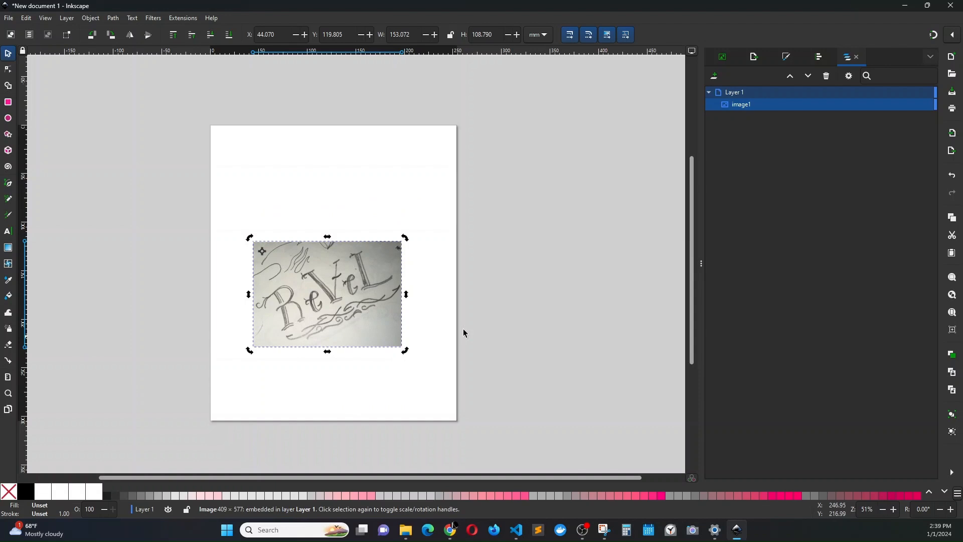
pyautogui.click(435, 220)
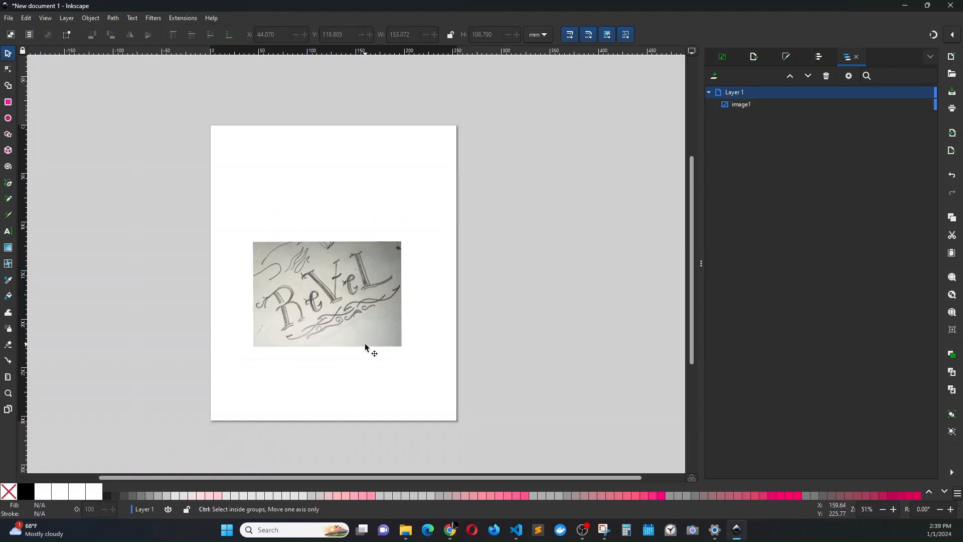
pyautogui.scroll(2, 365, 344)
pyautogui.hscroll(-4, 365, 344)
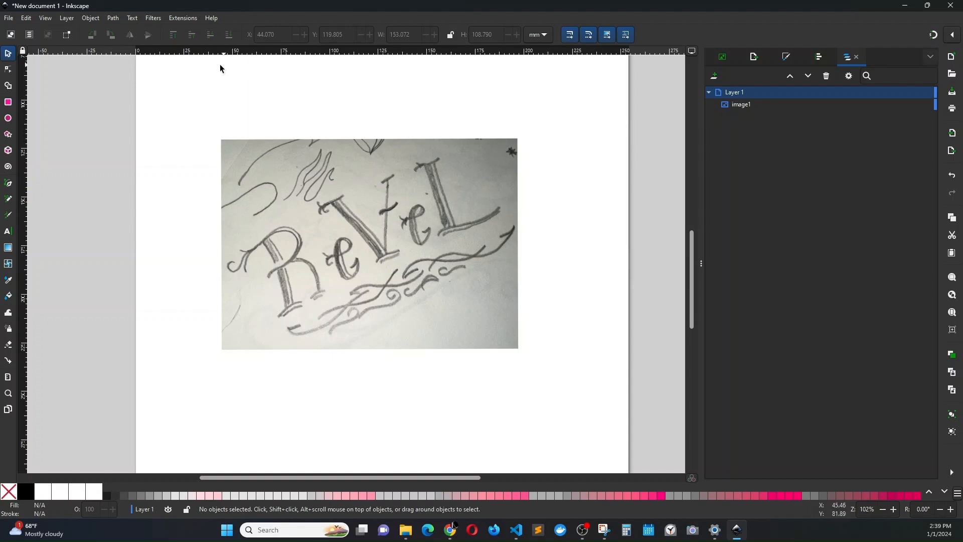
pyautogui.click(153, 18)
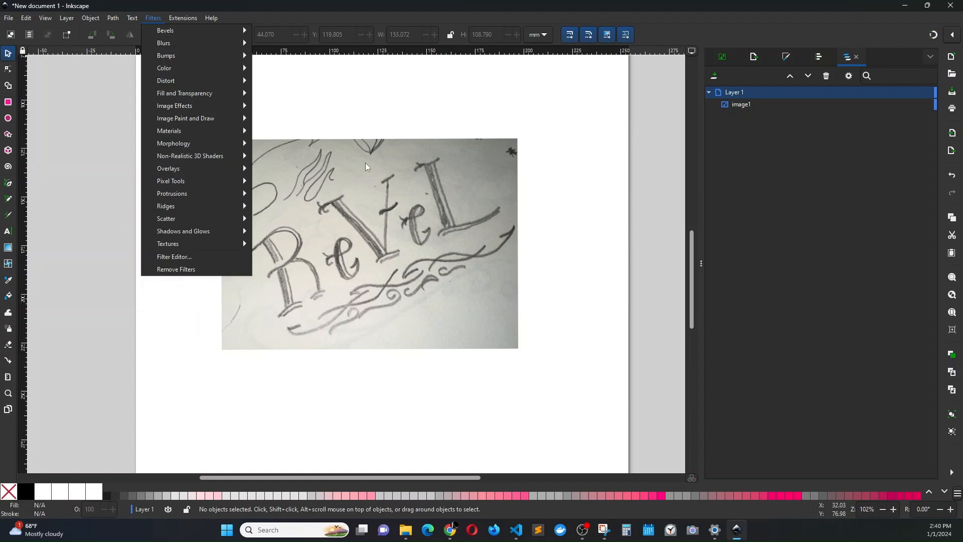
pyautogui.click(378, 109)
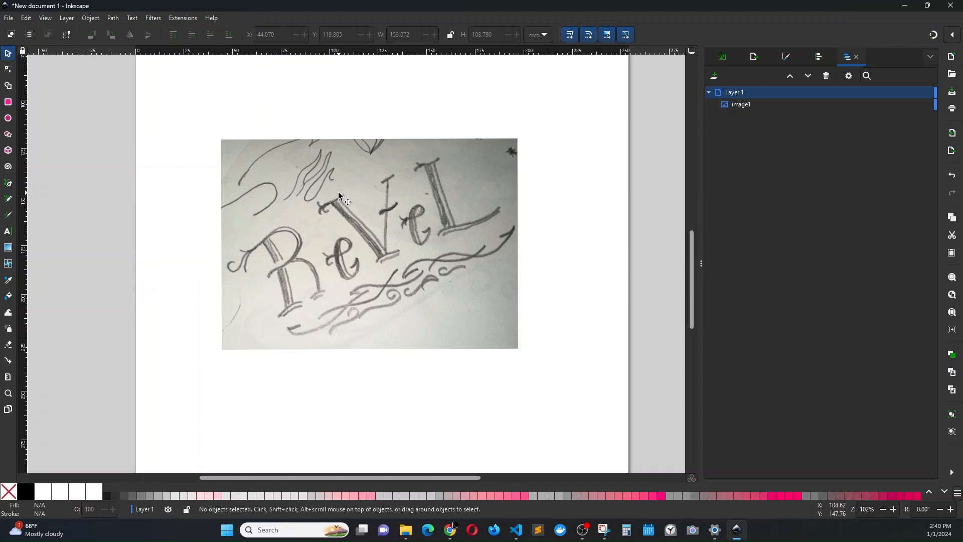
pyautogui.keyDown('ctrl'); pyautogui.scroll(-2, 331, 200); pyautogui.keyUp('ctrl')
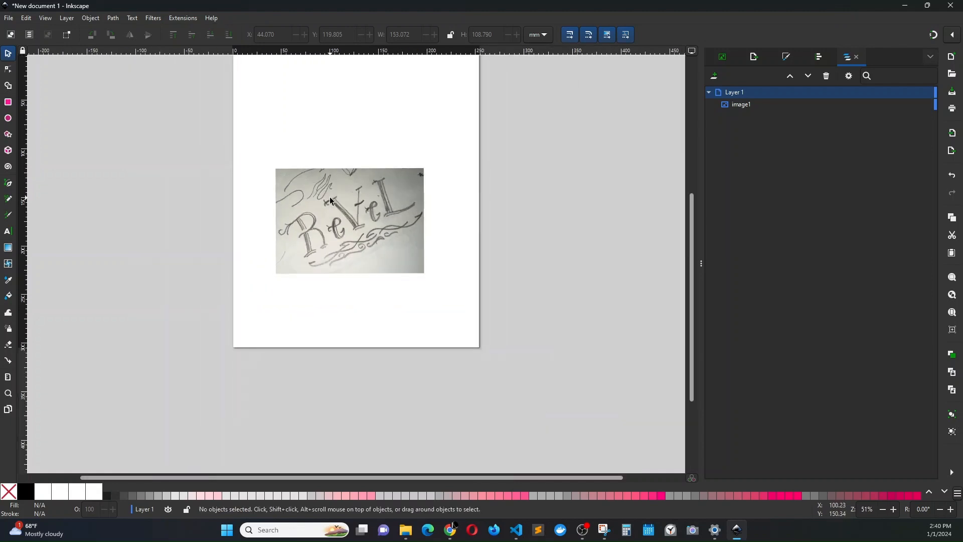
pyautogui.scroll(2, 329, 196)
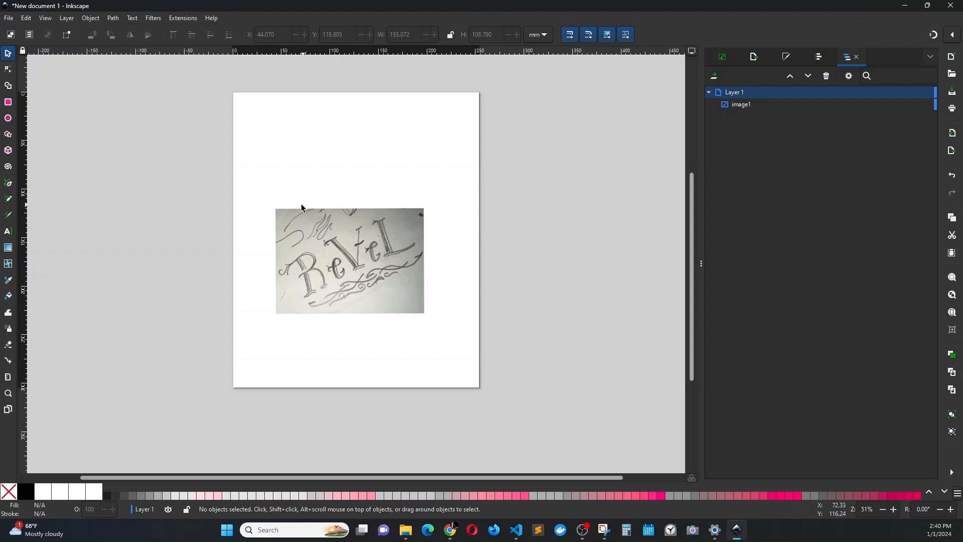
# Step: Trace the Revel sketch as a single-scan bitmap using Autotrace, and move the traced copy off the page to its right
pyautogui.click(401, 310)
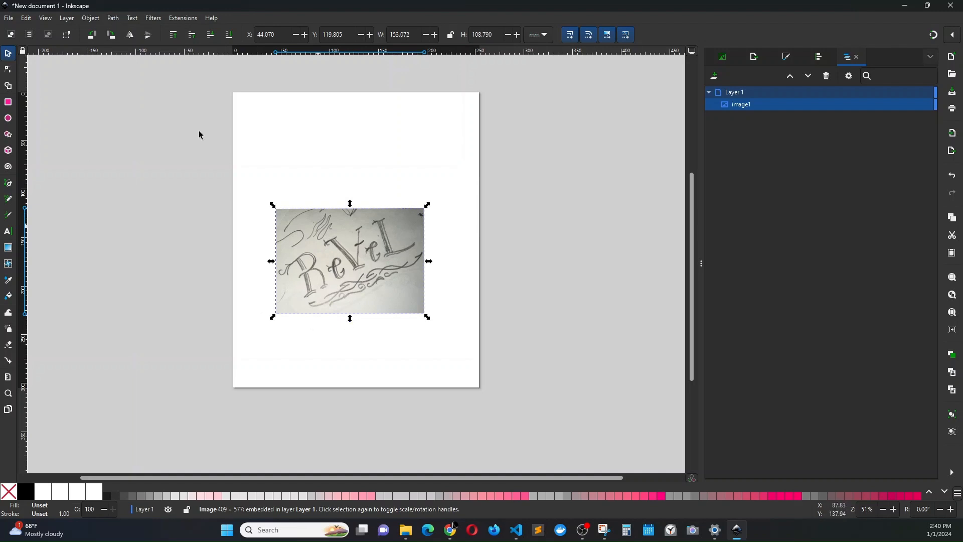
pyautogui.click(114, 18)
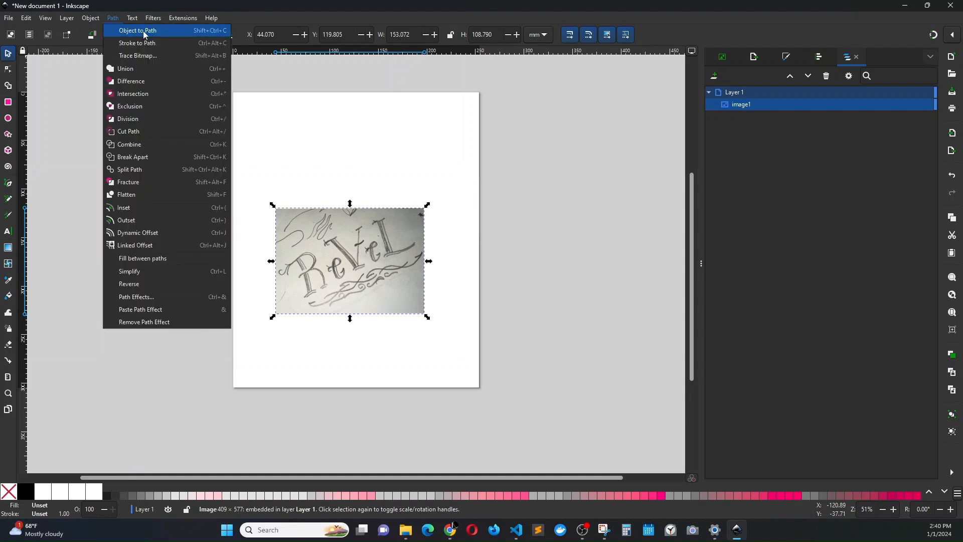
pyautogui.click(136, 57)
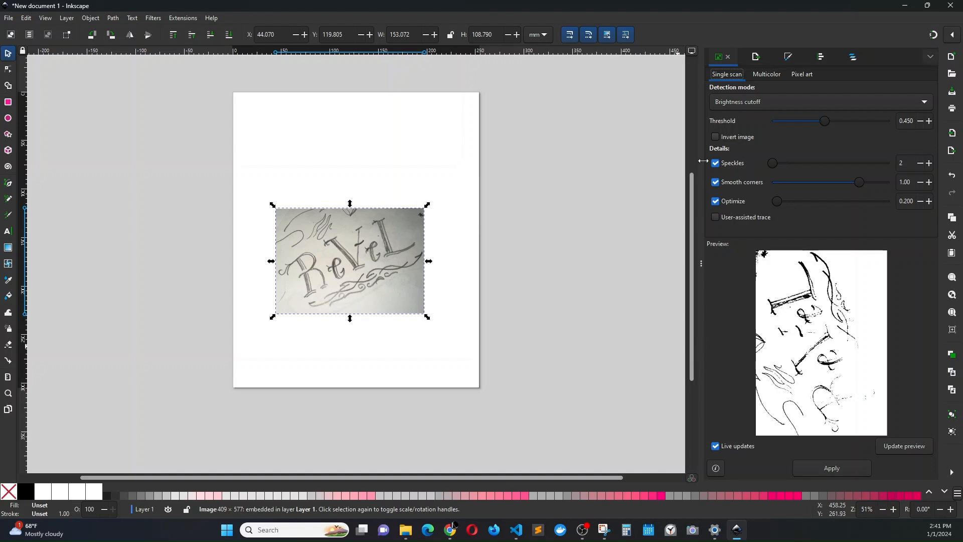
pyautogui.click(764, 103)
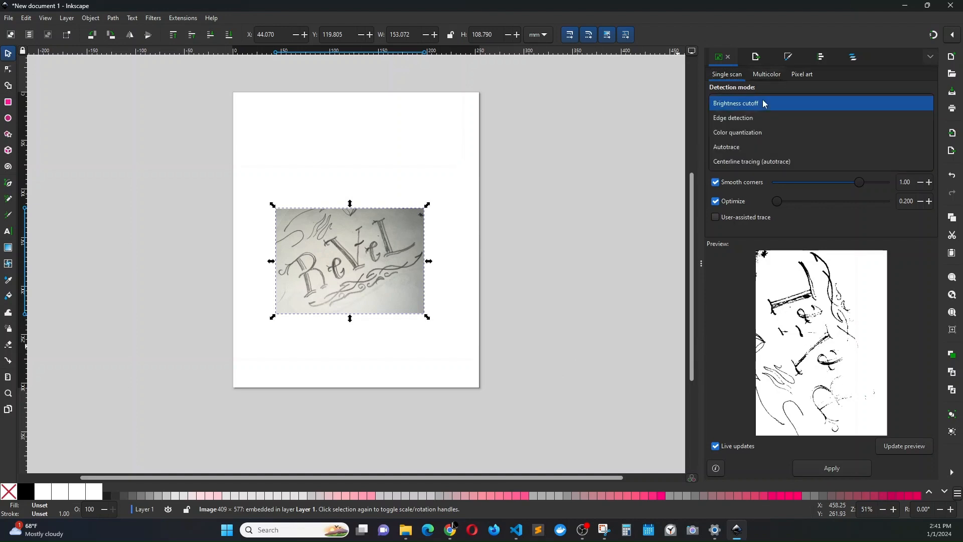
pyautogui.click(744, 147)
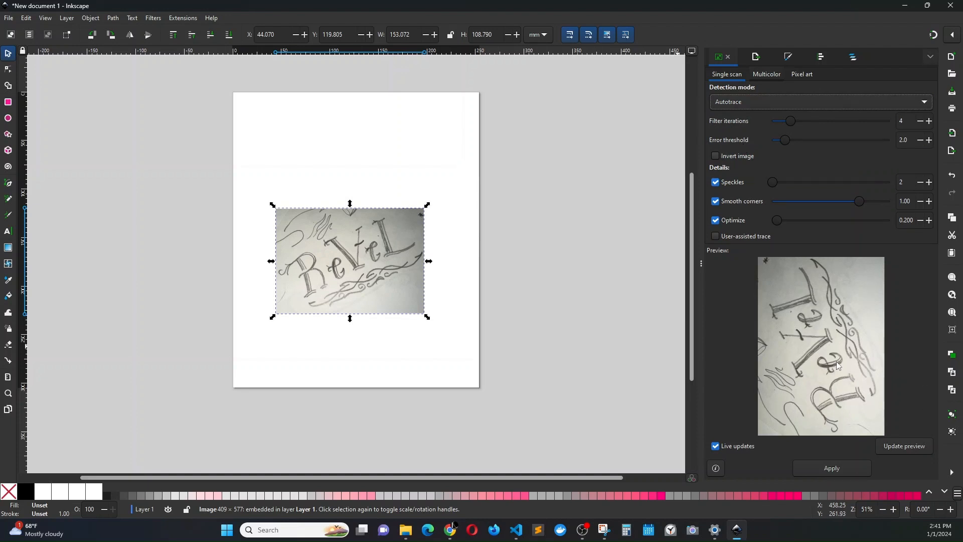
pyautogui.click(837, 468)
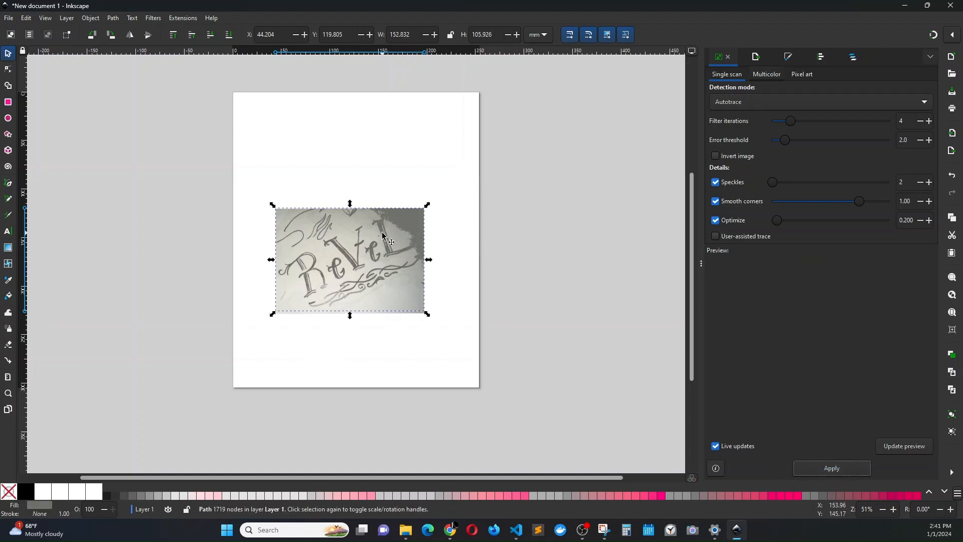
pyautogui.moveTo(390, 236)
pyautogui.mouseDown()
pyautogui.moveTo(424, 248)
pyautogui.moveTo(601, 230)
pyautogui.moveTo(603, 161)
pyautogui.mouseUp()
# Step: Preview Color quantization on the original sketch, trace it using Edge detection instead, and place the result beside the page below the Autotrace copy
pyautogui.click(774, 103)
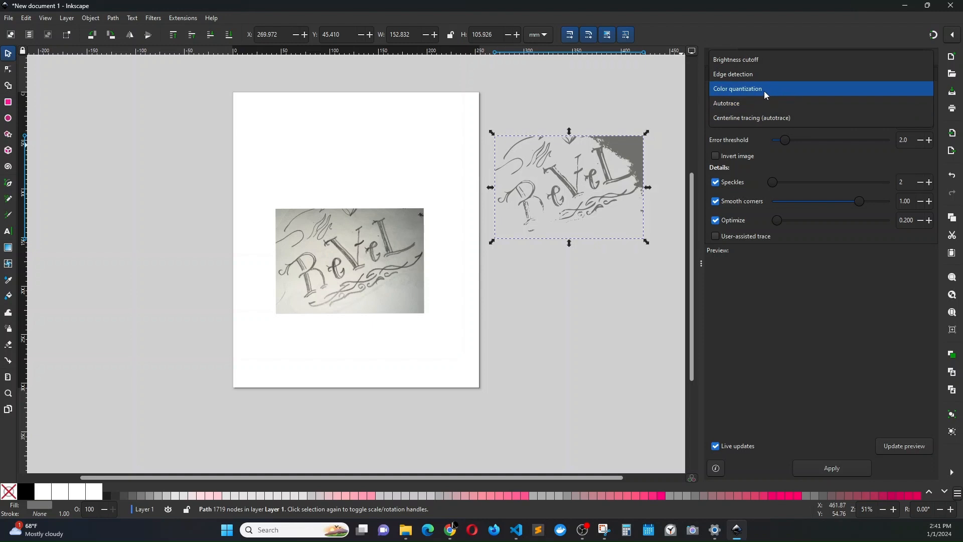
pyautogui.click(765, 92)
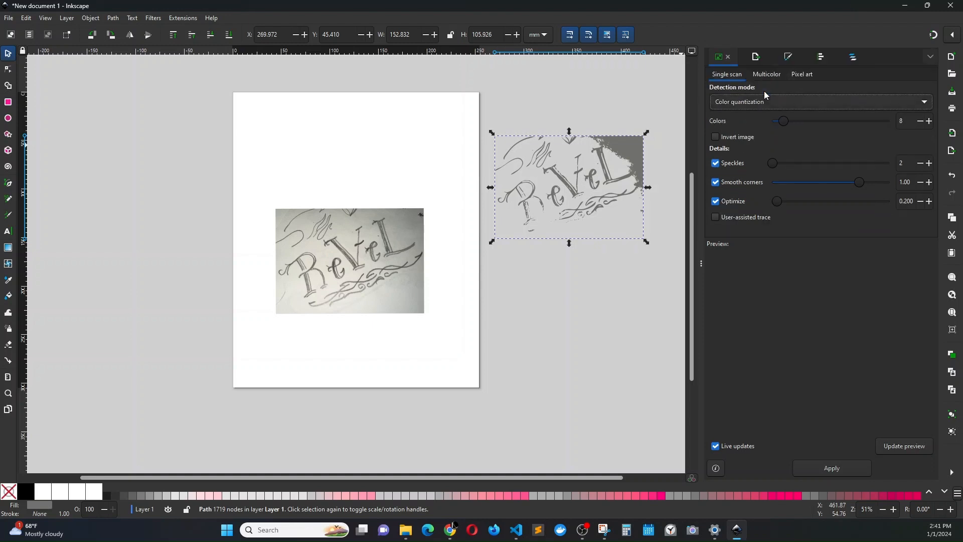
pyautogui.click(366, 259)
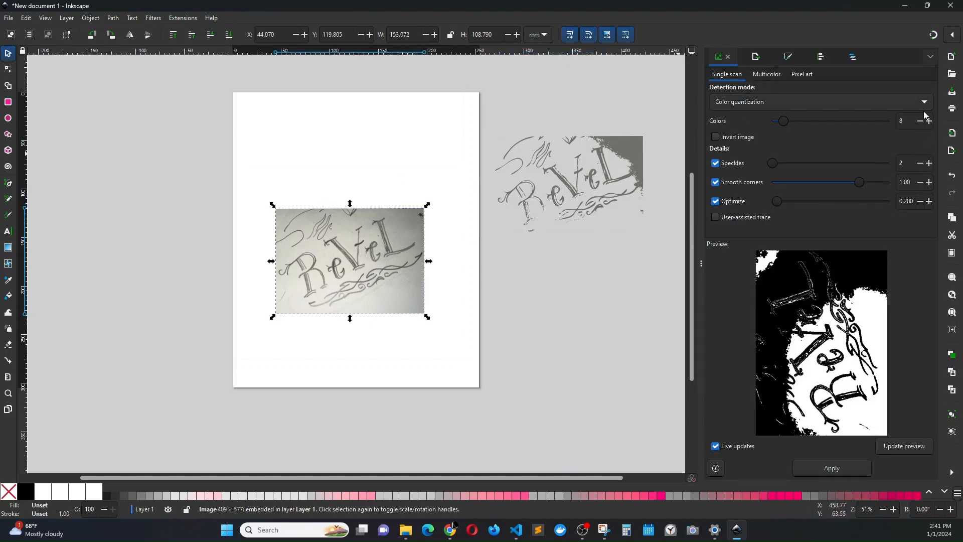
pyautogui.click(766, 107)
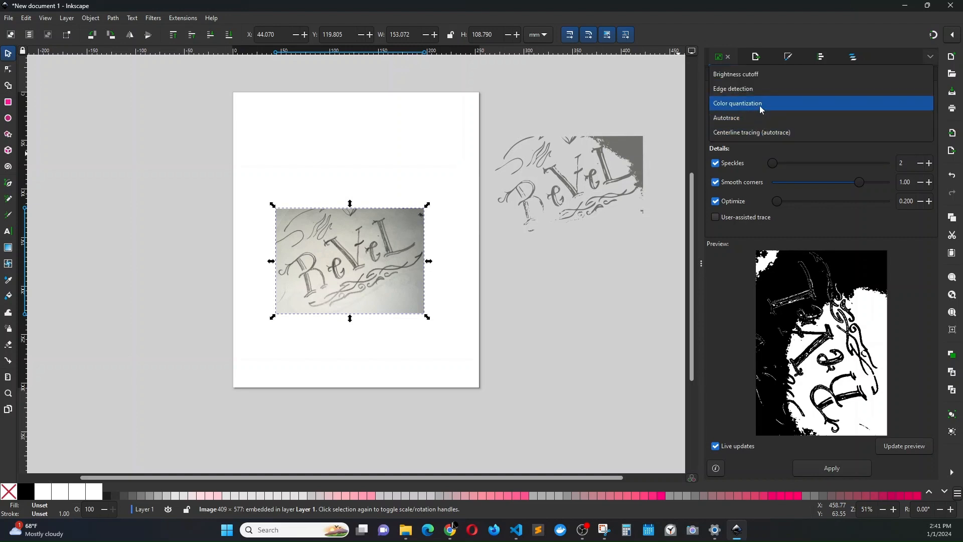
pyautogui.click(758, 93)
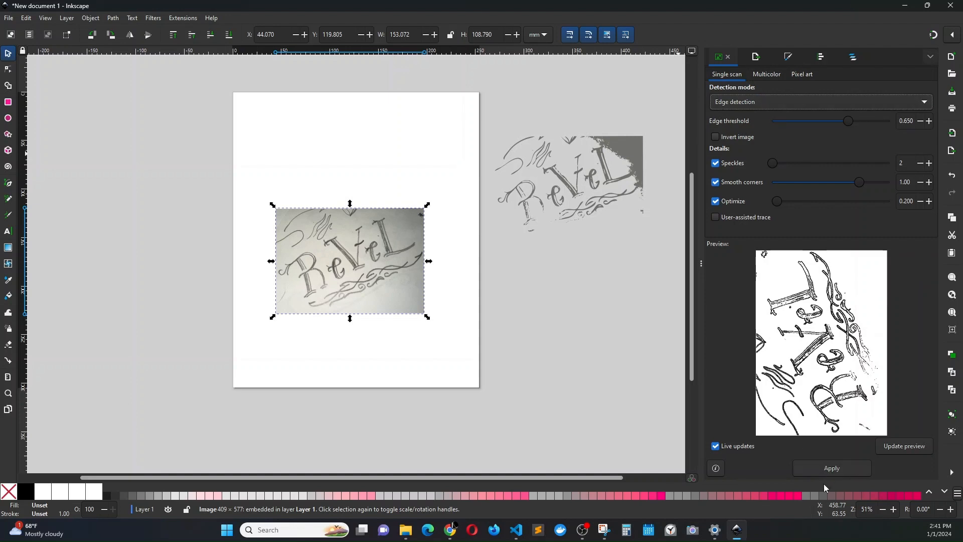
pyautogui.click(820, 471)
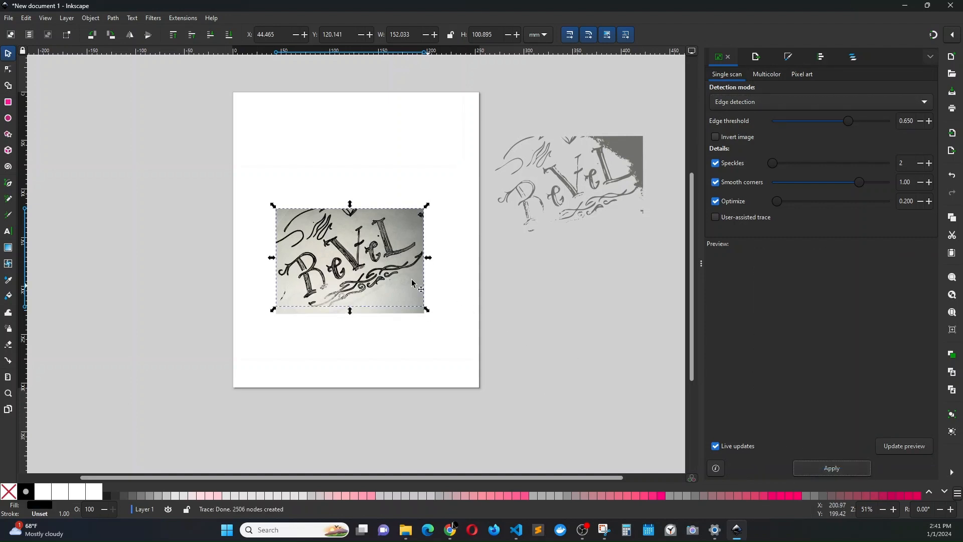
pyautogui.moveTo(368, 280)
pyautogui.mouseDown()
pyautogui.moveTo(404, 341)
pyautogui.moveTo(456, 367)
pyautogui.moveTo(504, 366)
pyautogui.moveTo(584, 312)
pyautogui.mouseUp()
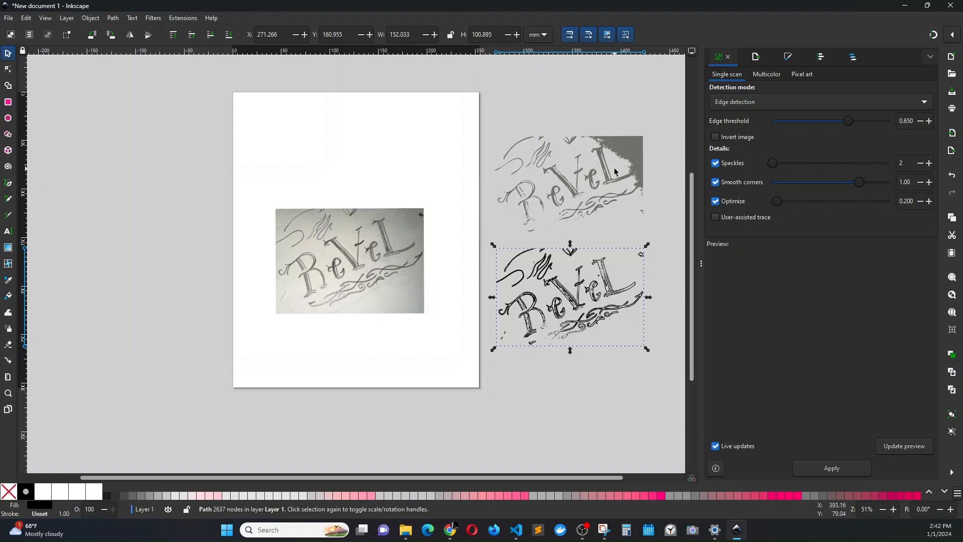
# Step: Move the original Revel sketch off the page to its left and place the grey Autotrace copy on the page
pyautogui.moveTo(361, 269)
pyautogui.mouseDown()
pyautogui.moveTo(250, 248)
pyautogui.moveTo(143, 164)
pyautogui.mouseUp()
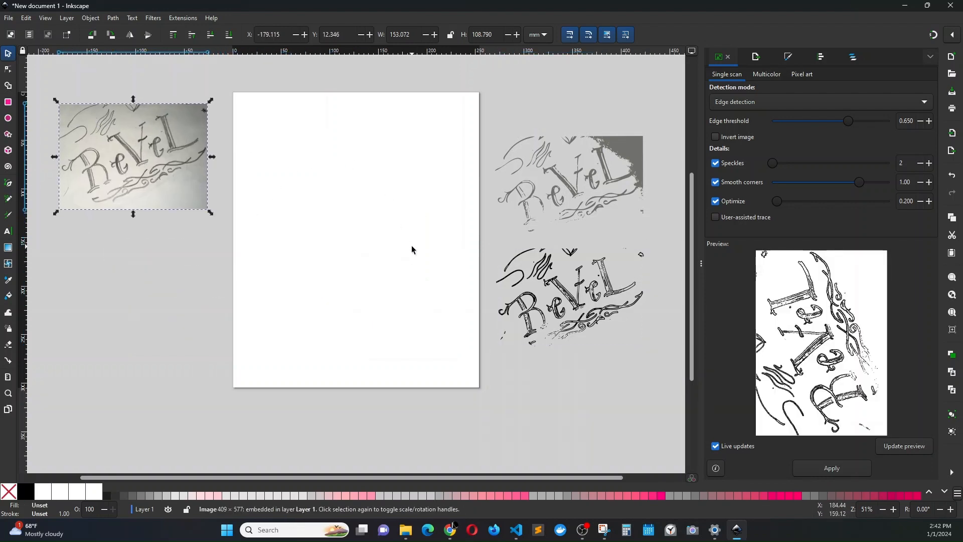
pyautogui.moveTo(632, 152)
pyautogui.mouseDown()
pyautogui.moveTo(619, 167)
pyautogui.moveTo(469, 202)
pyautogui.moveTo(400, 204)
pyautogui.mouseUp()
# Step: Examine the Autotrace copy's letter outlines and flourishes up close and compare them with the original pencil sketch
pyautogui.scroll(2, 359, 261)
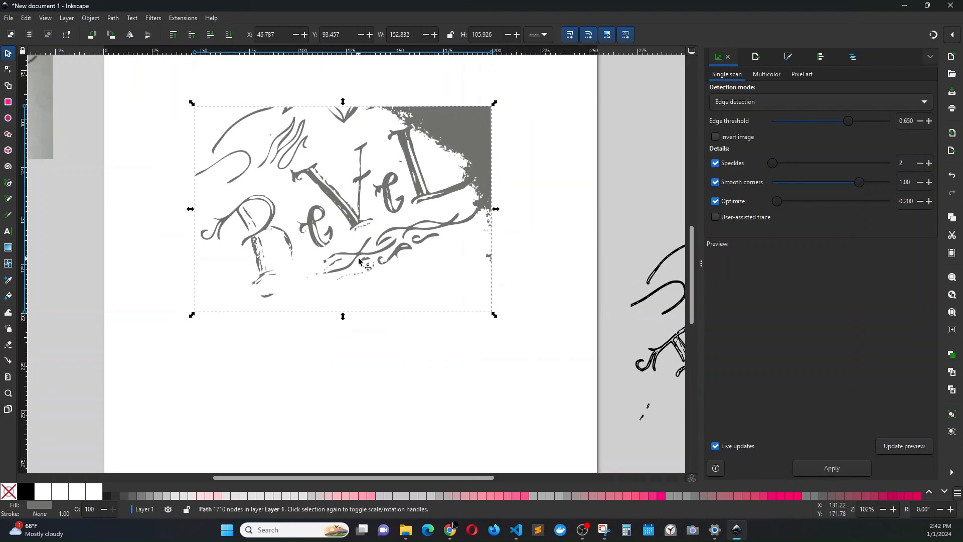
pyautogui.scroll(2, 359, 261)
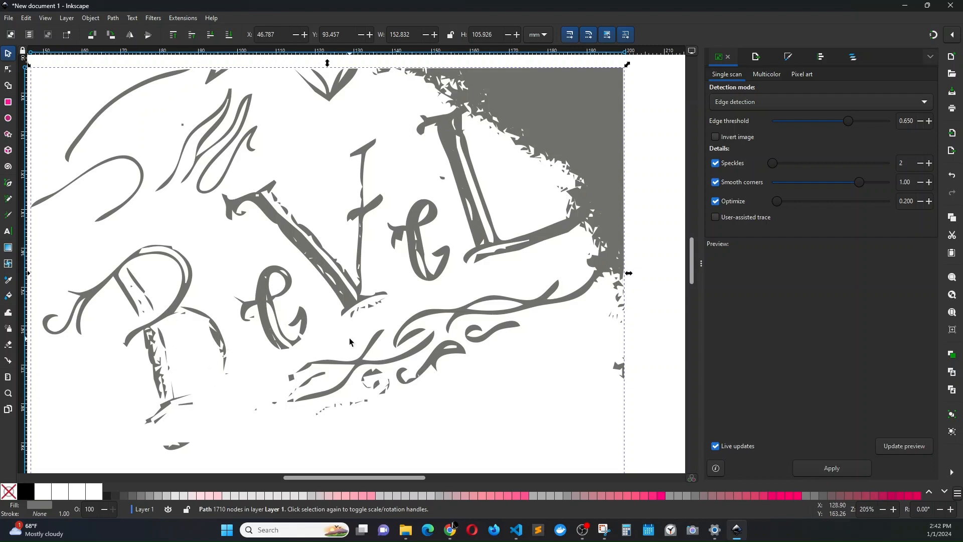
pyautogui.keyDown('ctrl'); pyautogui.scroll(-3, 409, 351); pyautogui.keyUp('ctrl')
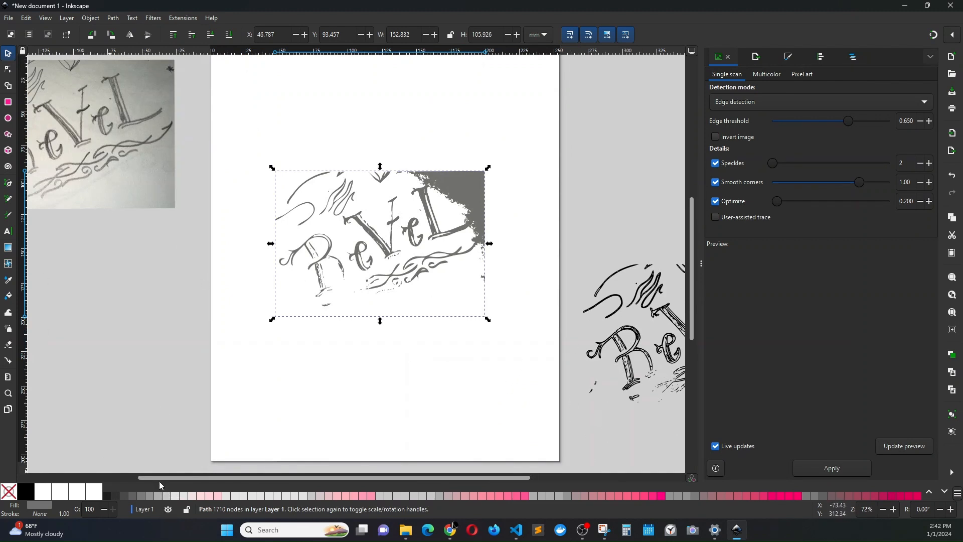
pyautogui.hscroll(-4, 142, 422)
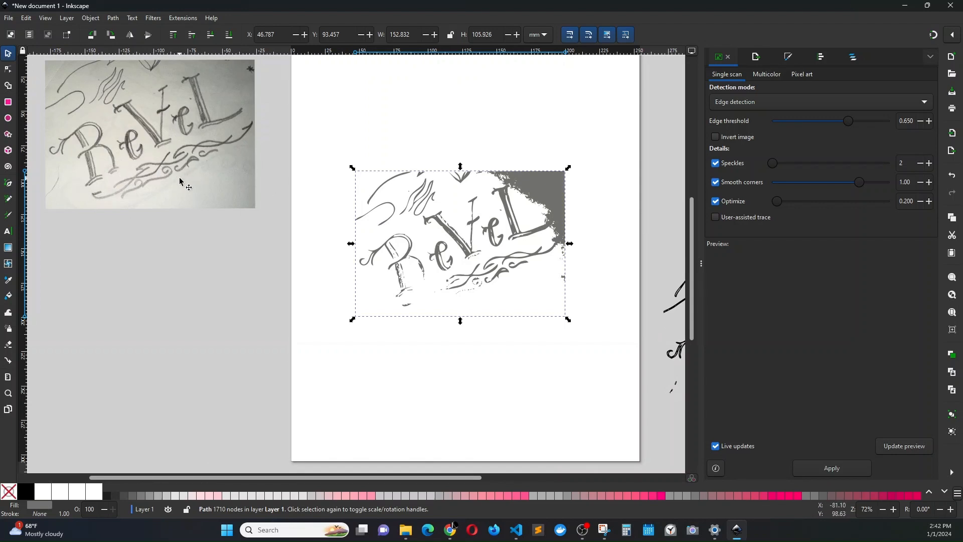
pyautogui.scroll(2, 180, 177)
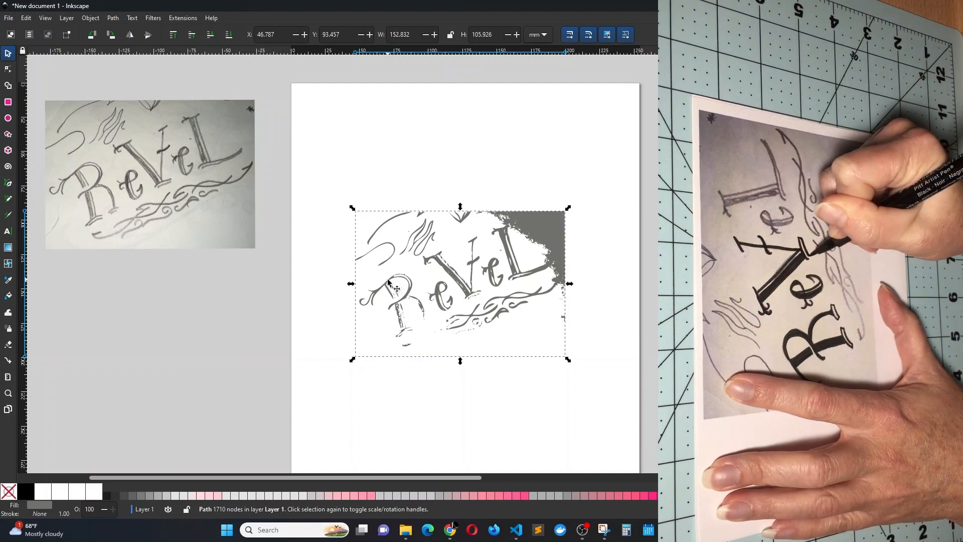
pyautogui.keyDown('ctrl'); pyautogui.scroll(5, 451, 301); pyautogui.keyUp('ctrl')
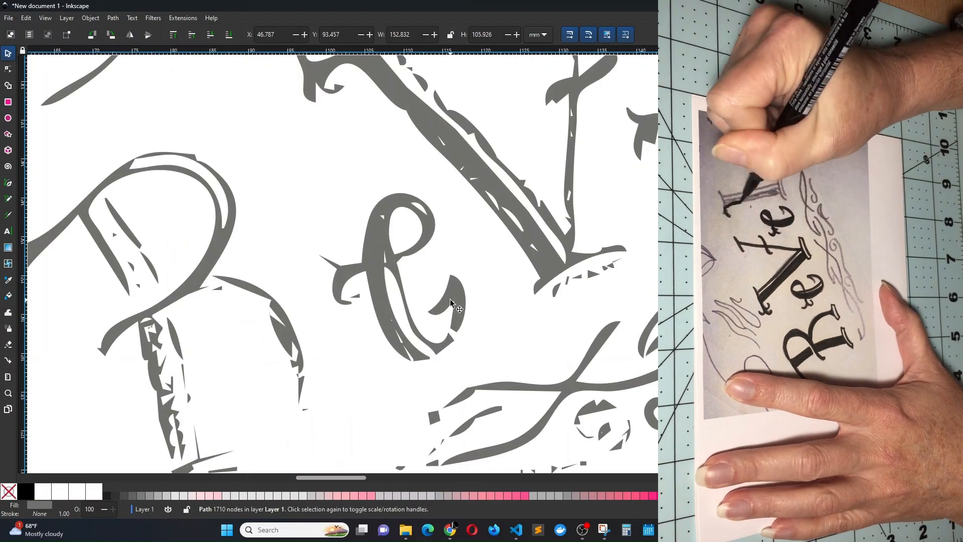
pyautogui.keyDown('ctrl'); pyautogui.scroll(-5, 477, 268); pyautogui.keyUp('ctrl')
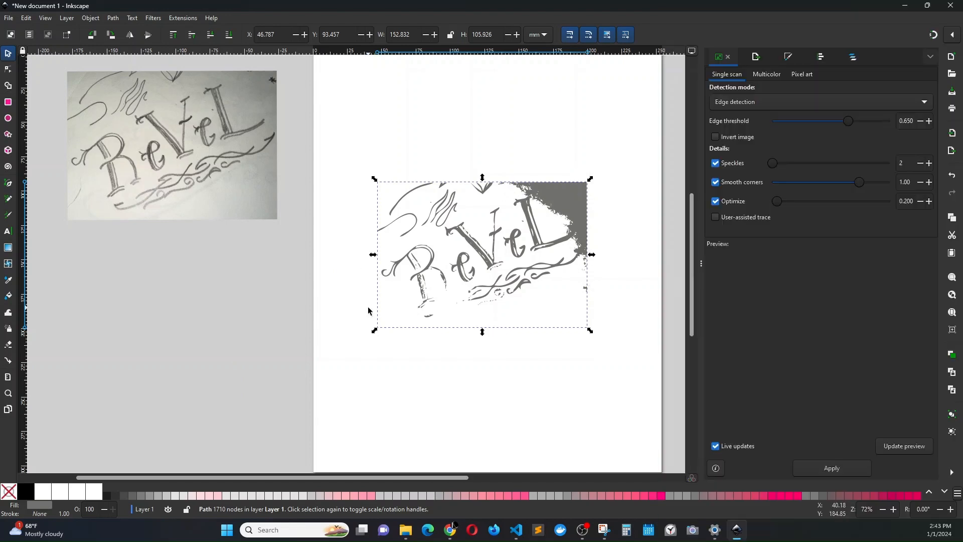
# Step: Capture the inked Revel drawing in Snipping Tool and copy the snip to the clipboard
pyautogui.click(219, 217)
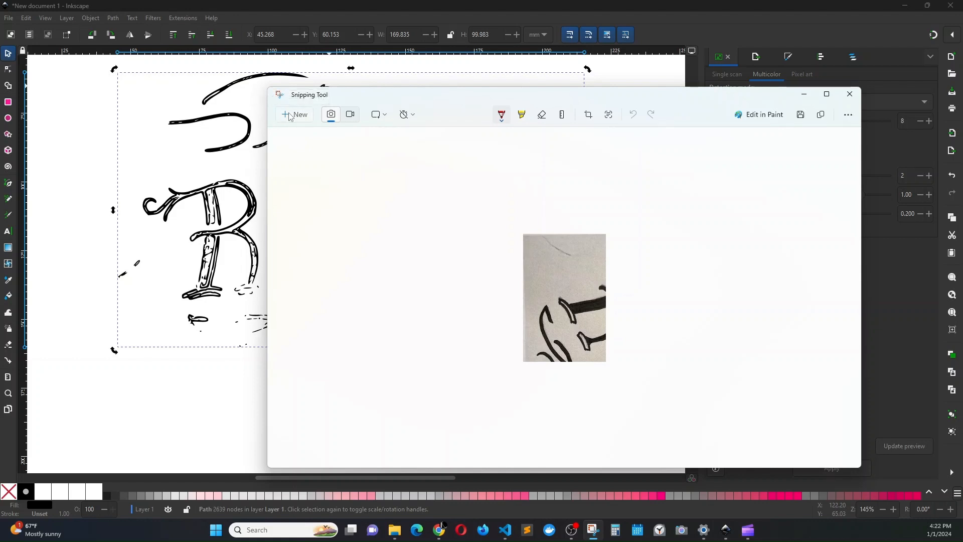
pyautogui.click(290, 117)
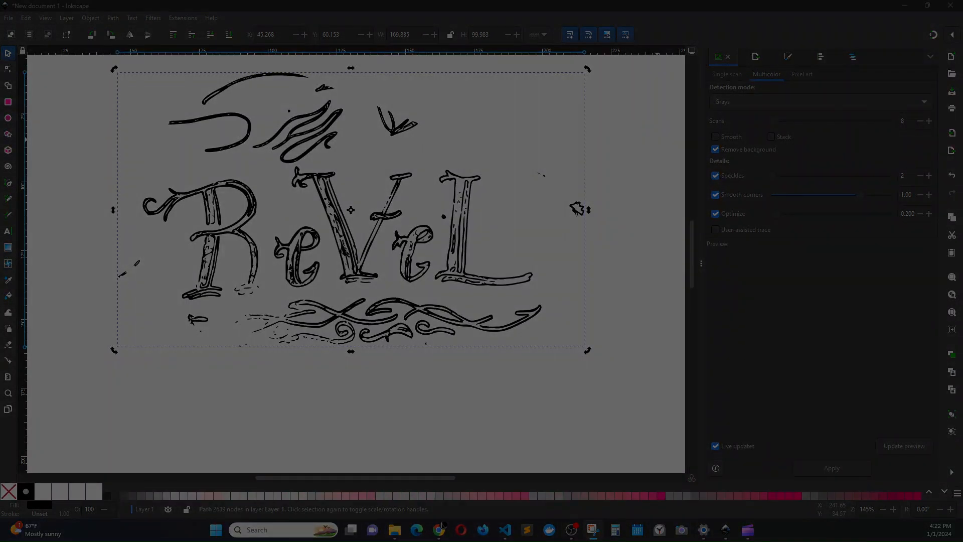
pyautogui.press('Escape')
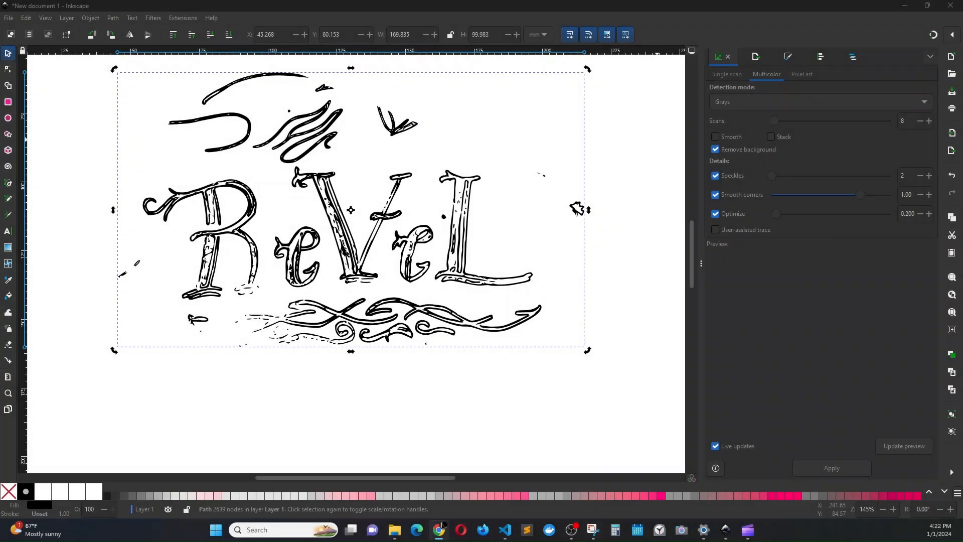
pyautogui.click(592, 530)
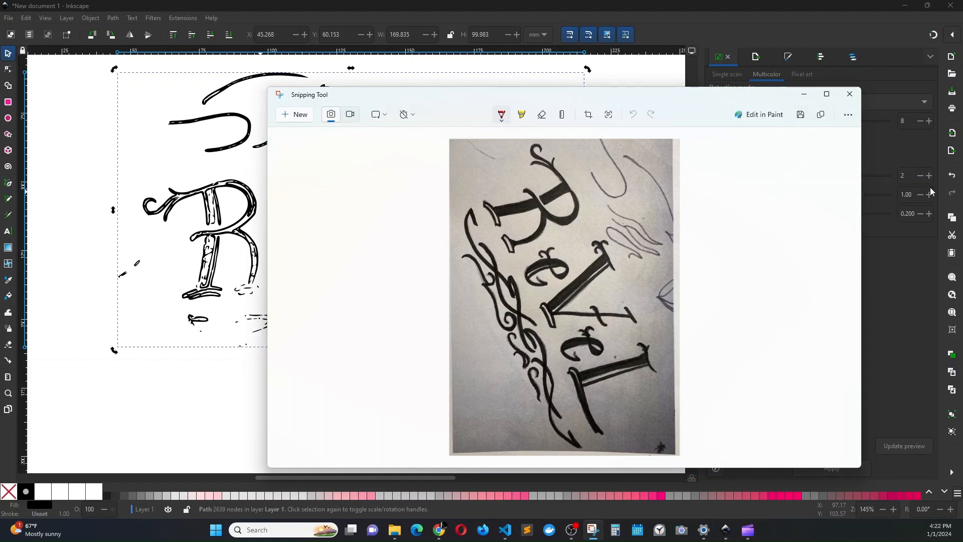
pyautogui.click(820, 119)
pyautogui.click(804, 96)
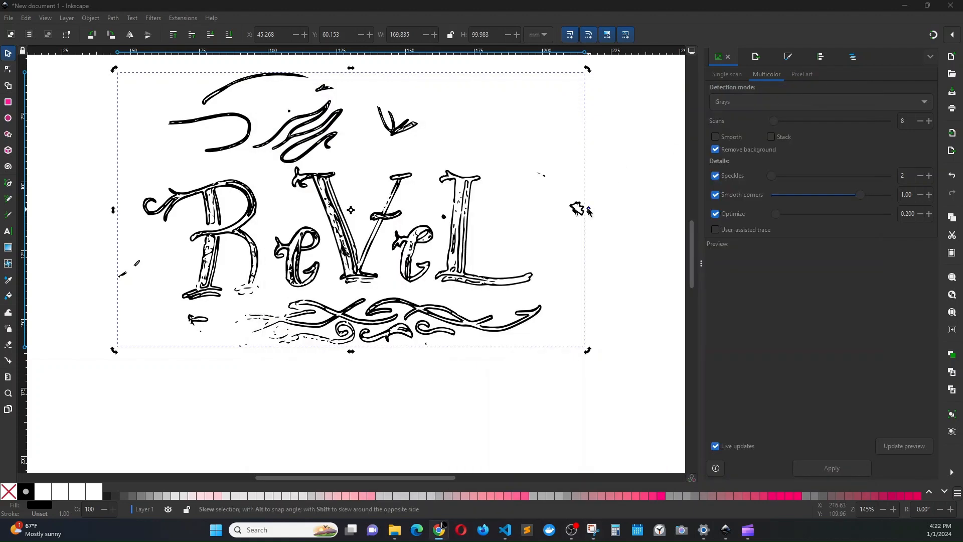
# Step: Paste the inked Revel photo into the Inkscape document and delete the earlier black and grey traced copies
pyautogui.keyDown('ctrl'); pyautogui.scroll(-3, 537, 296); pyautogui.keyUp('ctrl')
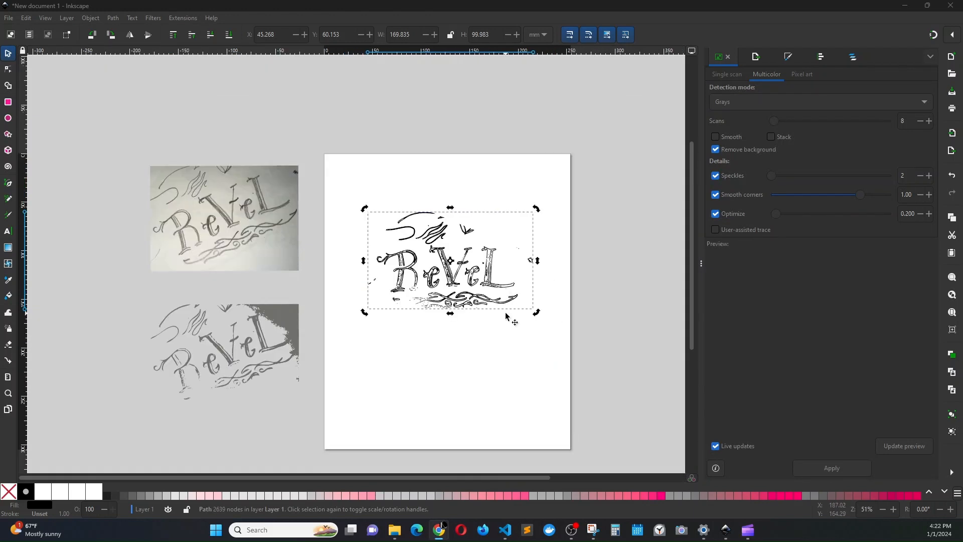
pyautogui.scroll(-3, 497, 310)
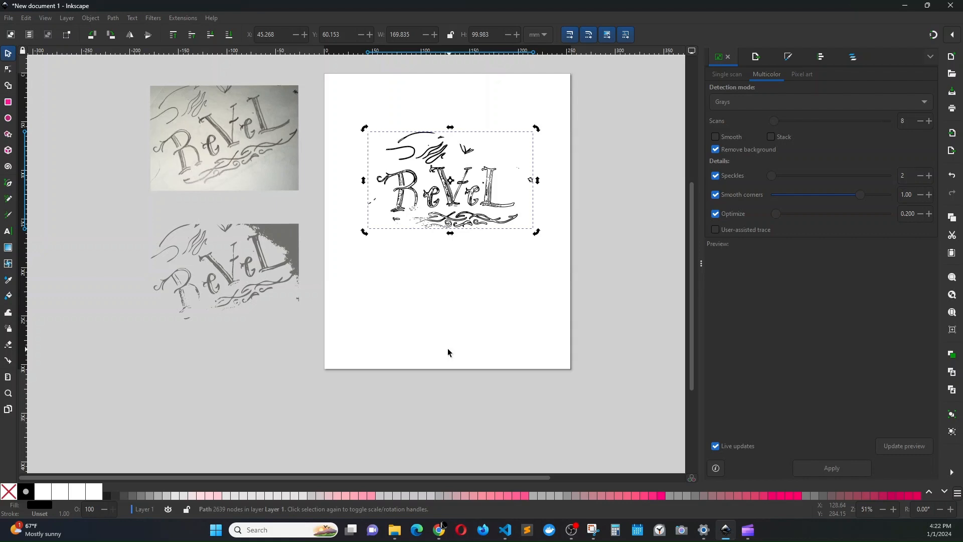
pyautogui.hotkey('ctrl', 'v')
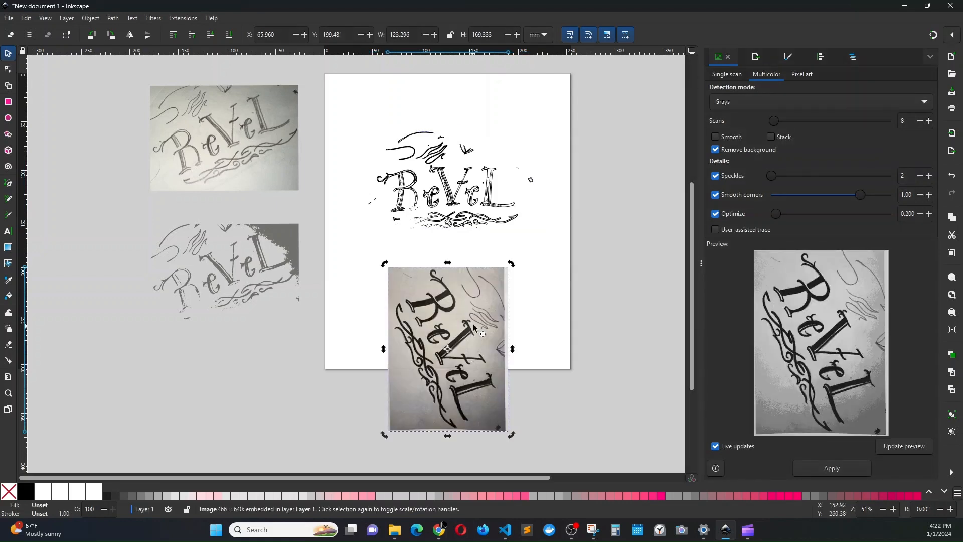
pyautogui.click(456, 195)
pyautogui.press('Delete')
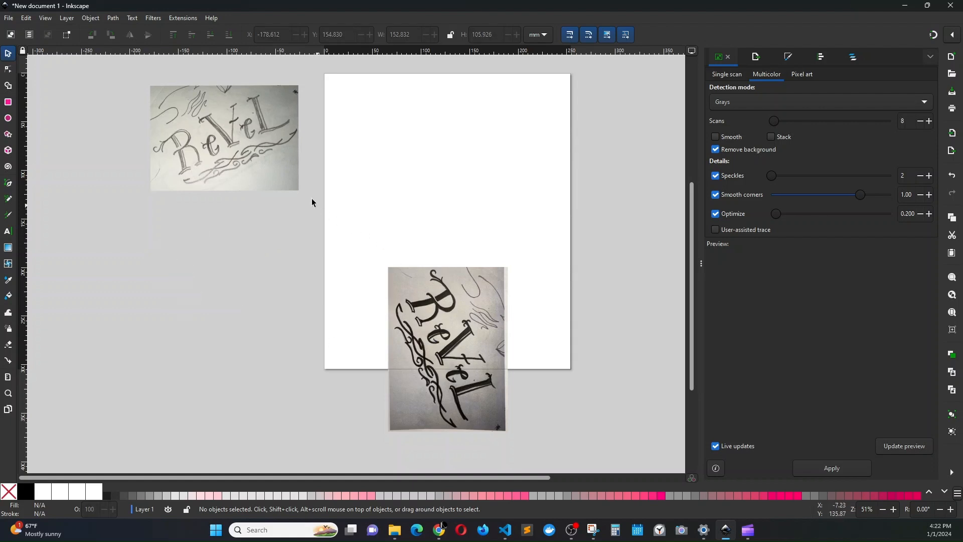
pyautogui.click(269, 177)
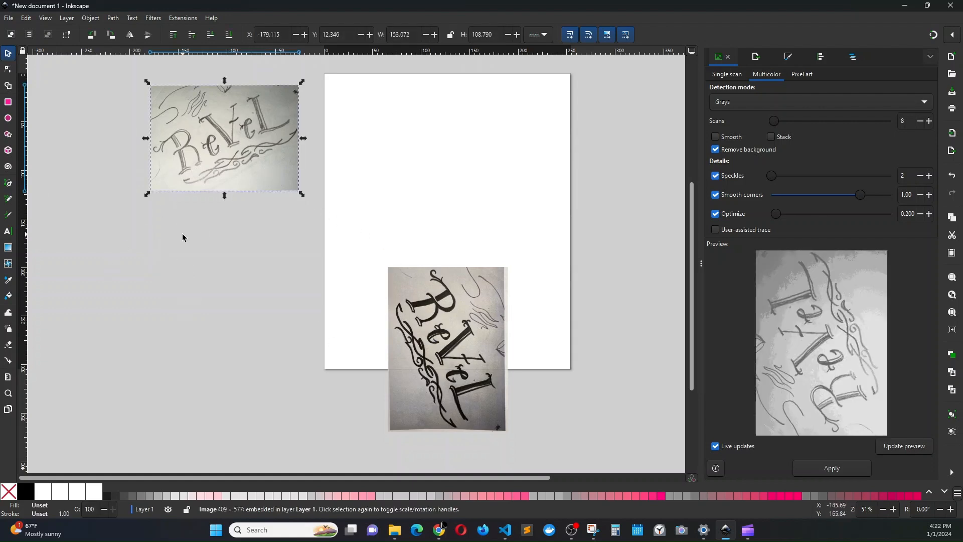
# Step: Rotate the pasted inked photo until the Revel lettering is level, and move it to the middle of the page
pyautogui.click(458, 303)
pyautogui.click(470, 307)
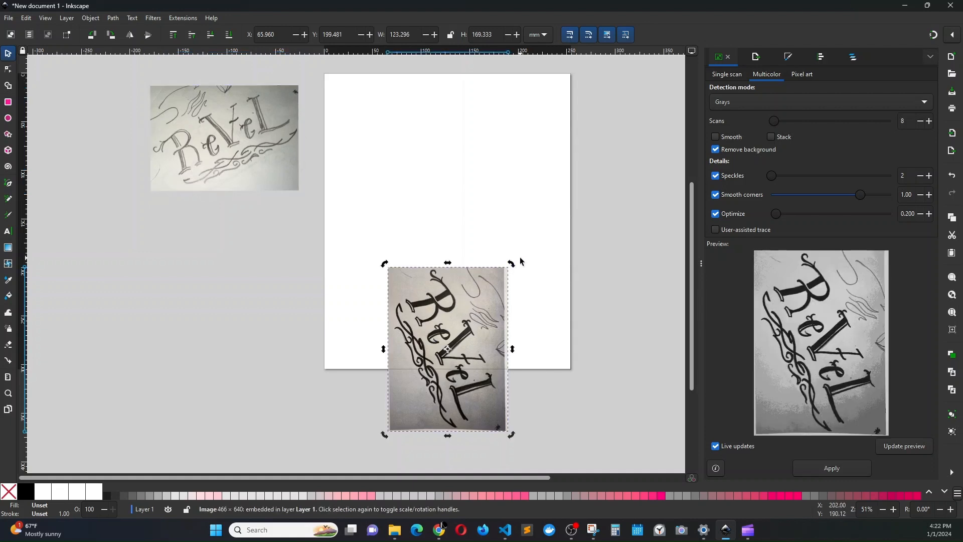
pyautogui.moveTo(510, 263); pyautogui.dragTo(417, 282)
pyautogui.moveTo(446, 327); pyautogui.dragTo(451, 209)
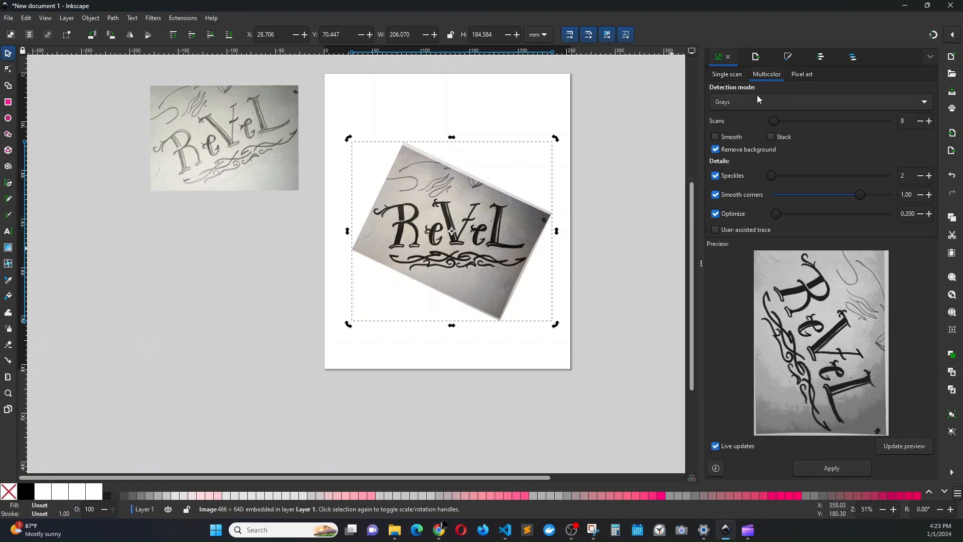
# Step: Trace the inked photo as a single scan using Autotrace, and move the traced copy off the page below the pencil sketch
pyautogui.click(720, 76)
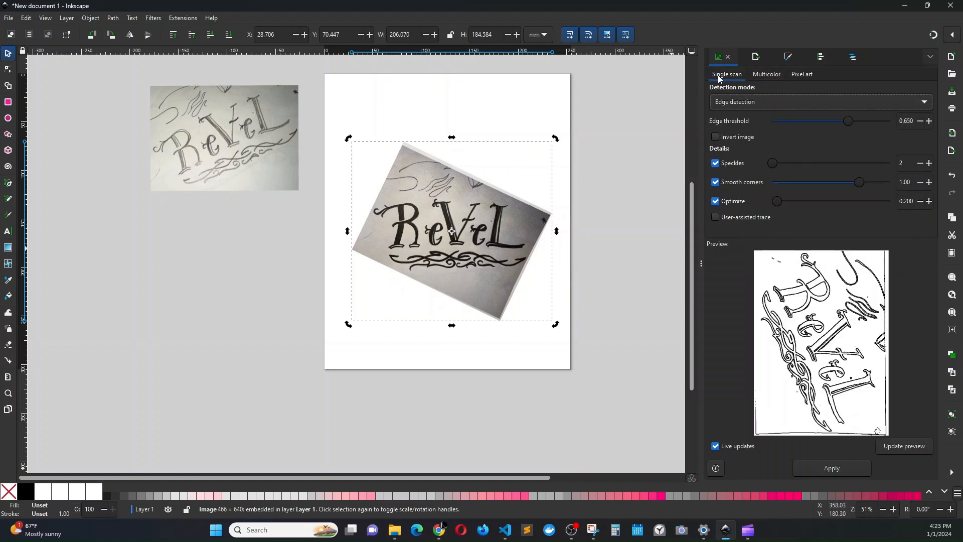
pyautogui.click(727, 103)
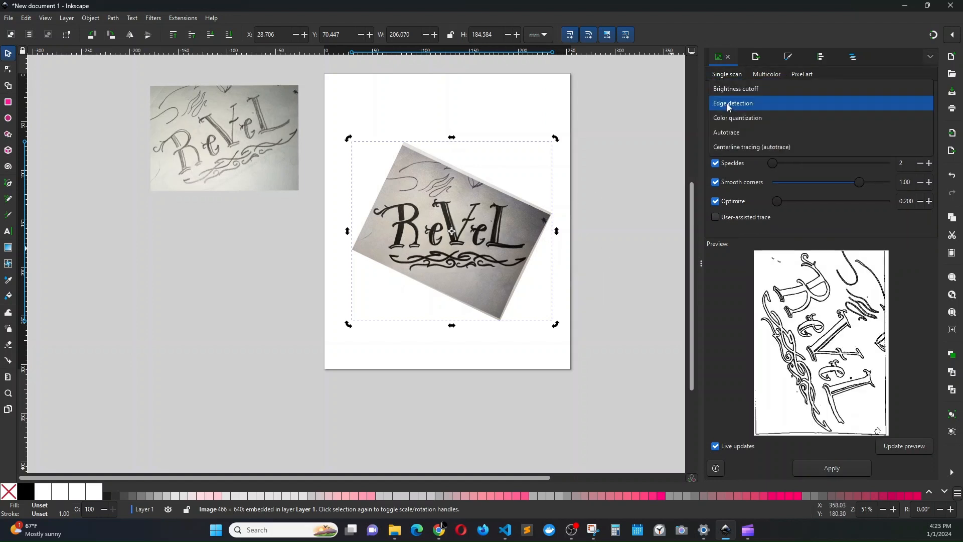
pyautogui.click(732, 133)
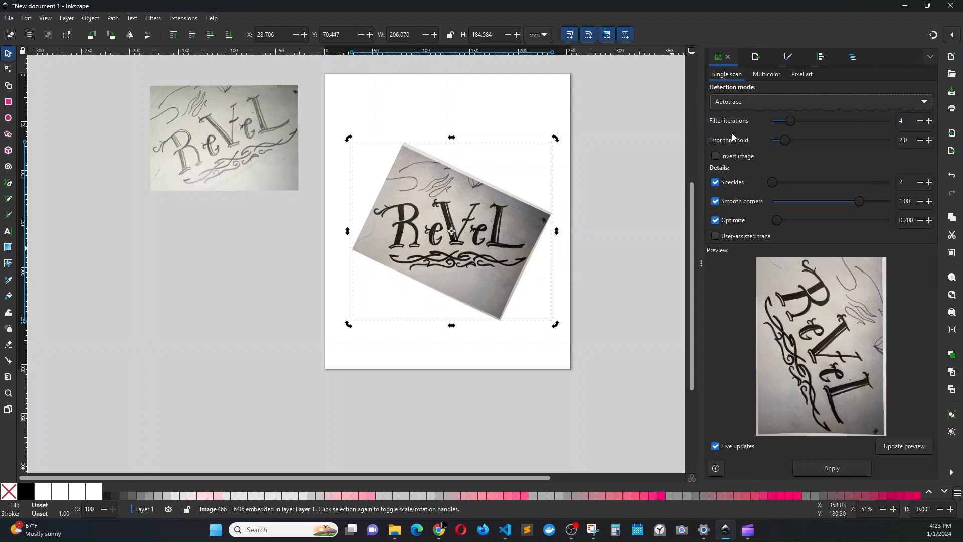
pyautogui.click(832, 468)
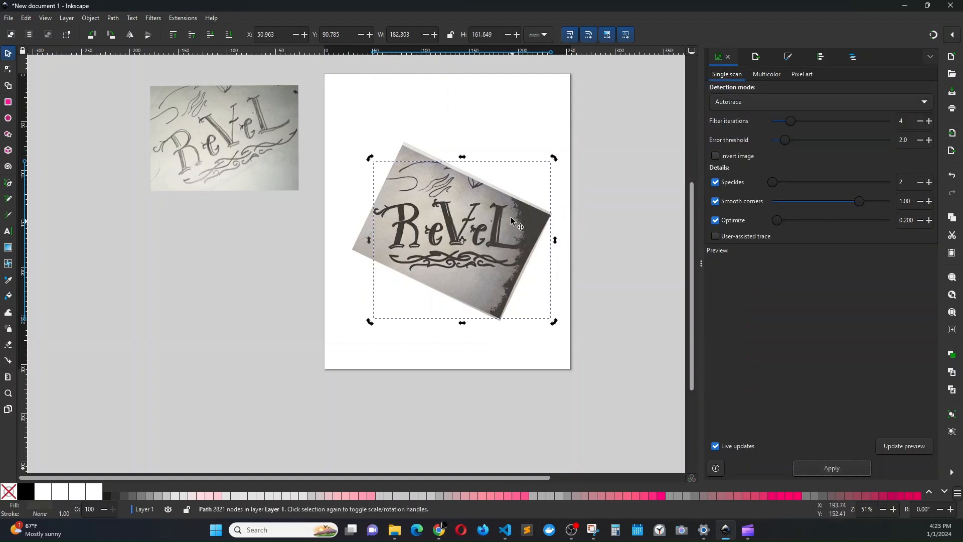
pyautogui.moveTo(449, 235)
pyautogui.mouseDown()
pyautogui.moveTo(346, 276)
pyautogui.moveTo(128, 275)
pyautogui.mouseUp()
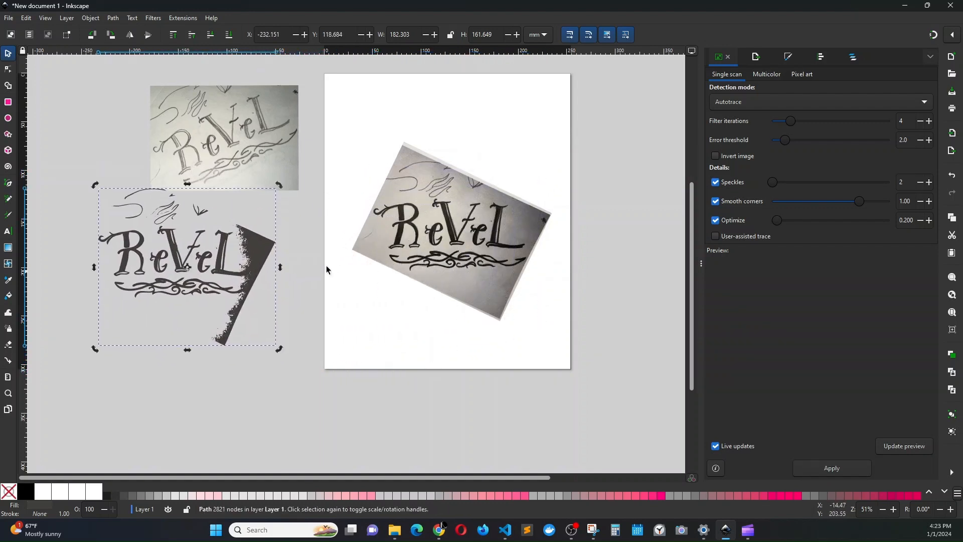
# Step: Trace the inked photo as a Multicolor bitmap using Grays with 8 scans, and move the result away from the photo
pyautogui.click(412, 228)
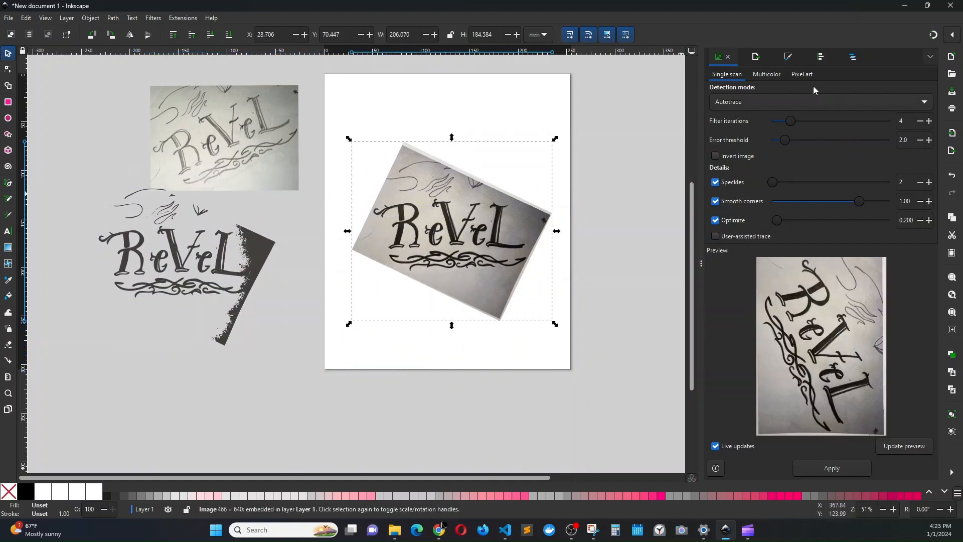
pyautogui.click(763, 74)
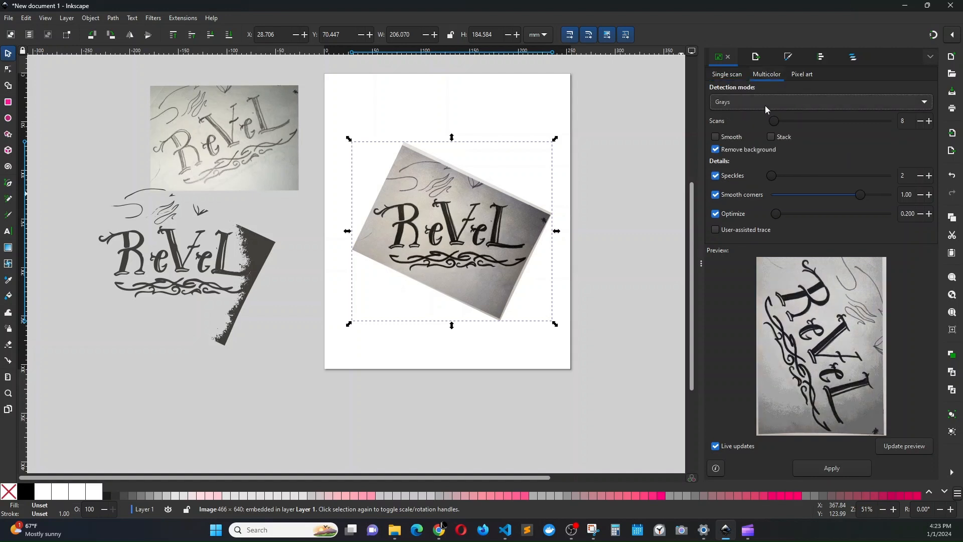
pyautogui.click(760, 105)
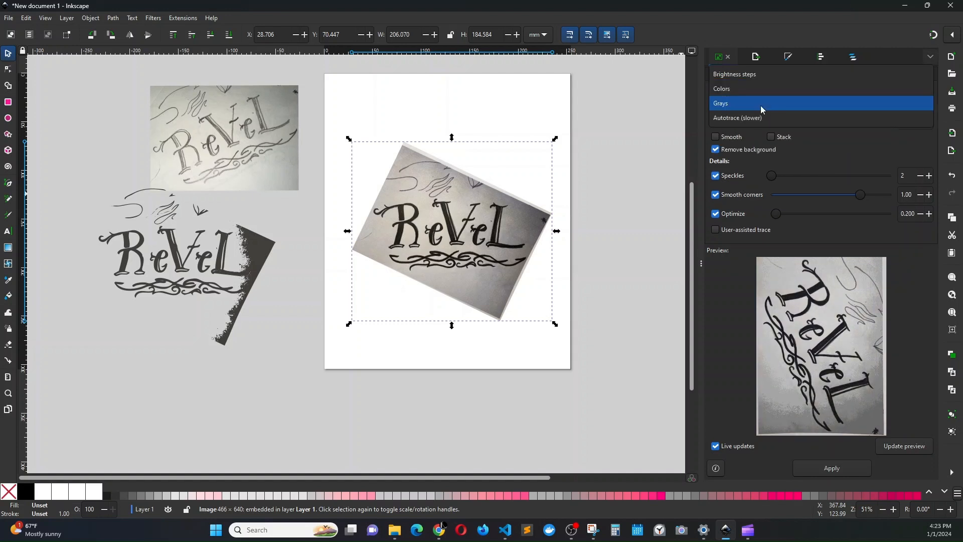
pyautogui.click(760, 104)
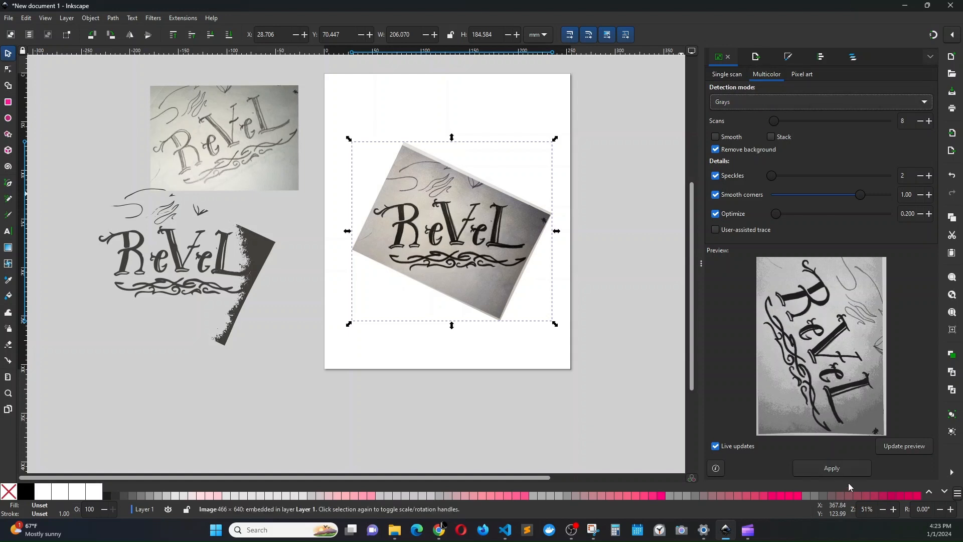
pyautogui.click(846, 468)
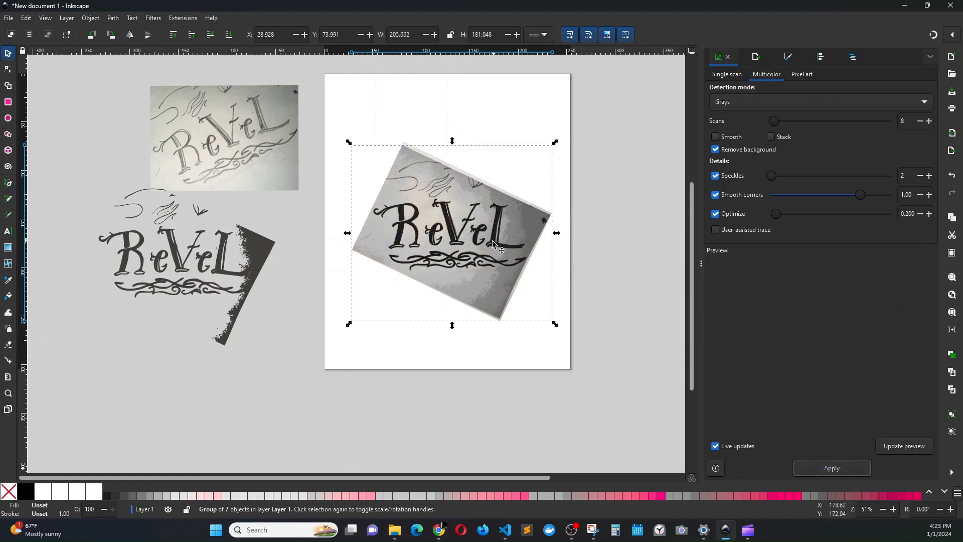
pyautogui.moveTo(490, 267)
pyautogui.mouseDown()
pyautogui.moveTo(468, 331)
pyautogui.moveTo(388, 371)
pyautogui.moveTo(372, 392)
pyautogui.mouseUp()
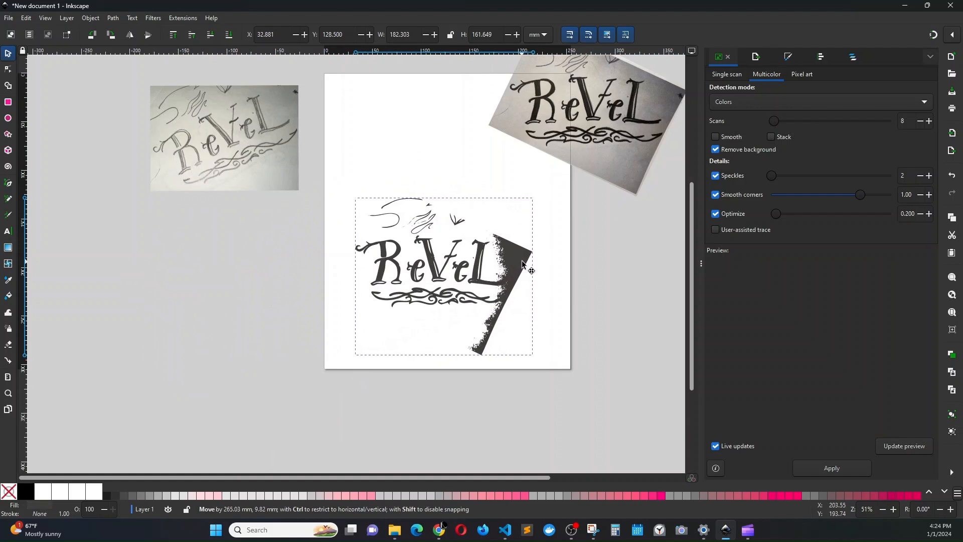
# Step: Place the dark Autotrace copy on the page, examine its lettering up close, and deselect it
pyautogui.click(467, 249)
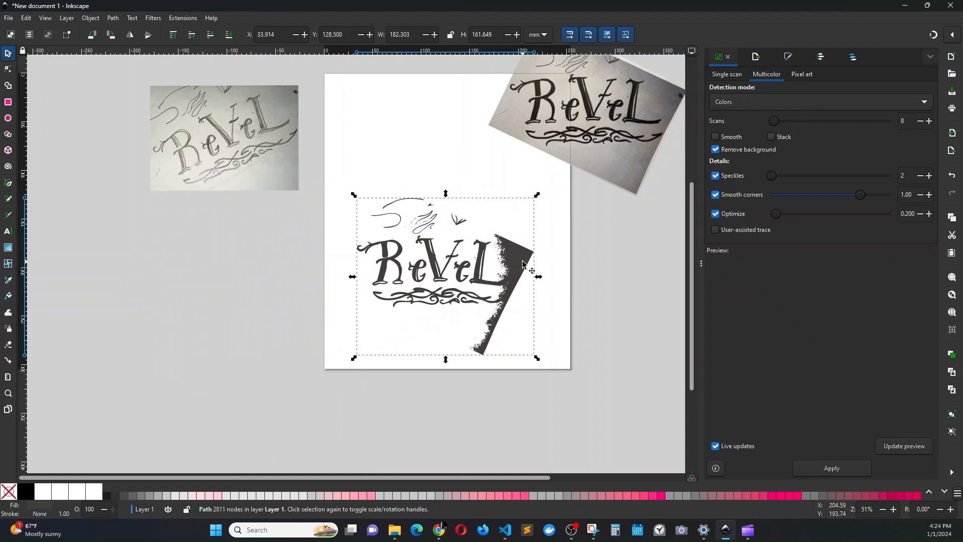
pyautogui.scroll(3, 466, 249)
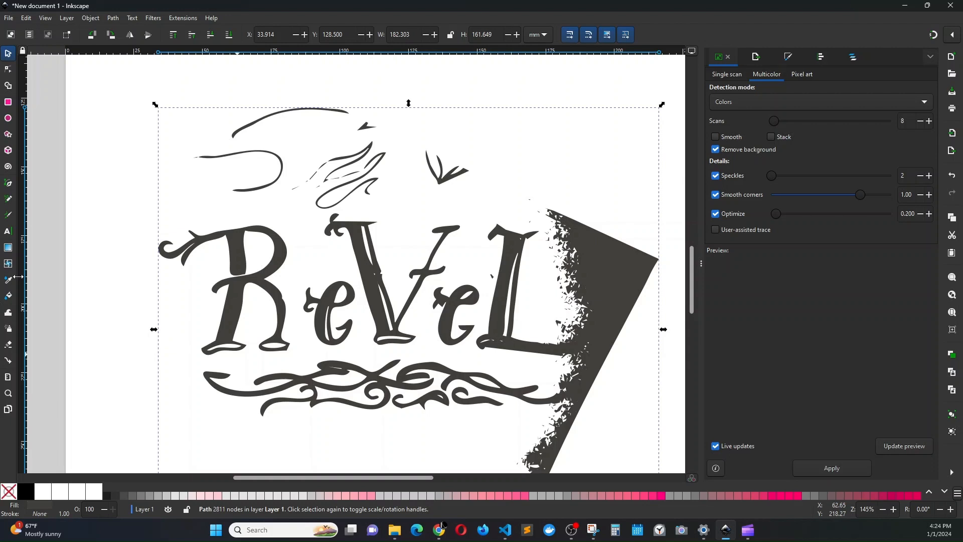
pyautogui.press('Escape')
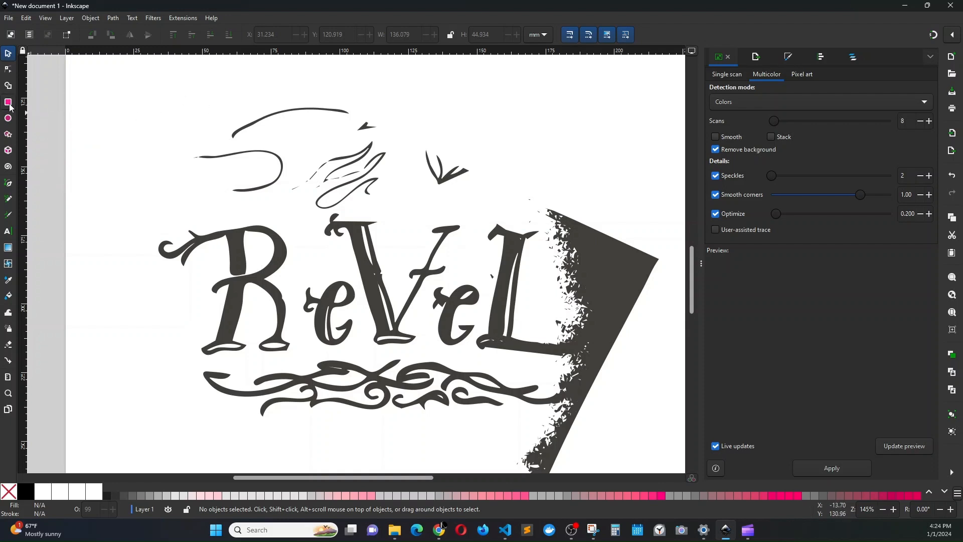
# Step: Draw a rectangle about 118 by 42 mm over the loose strokes above the Revel lettering and convert it to a path
pyautogui.press('r')
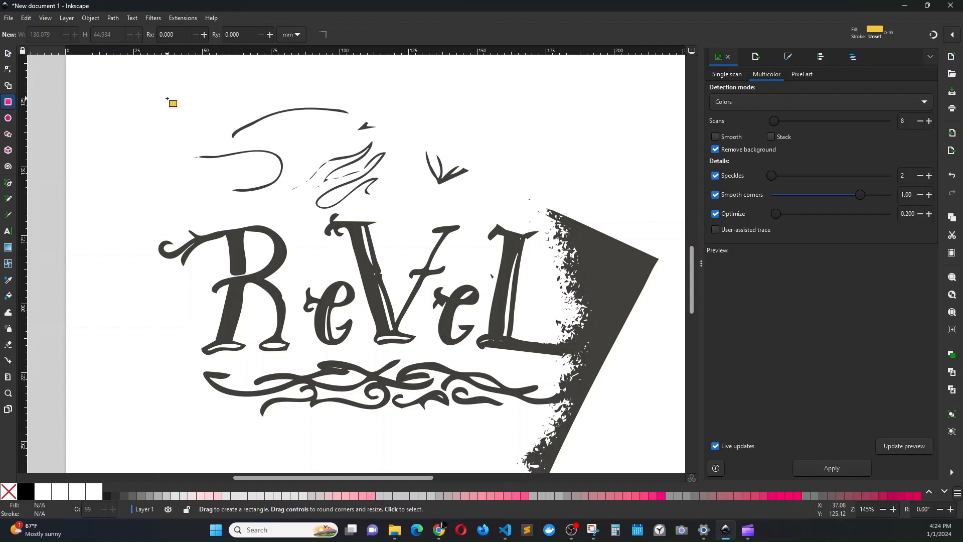
pyautogui.moveTo(171, 98); pyautogui.dragTo(494, 211)
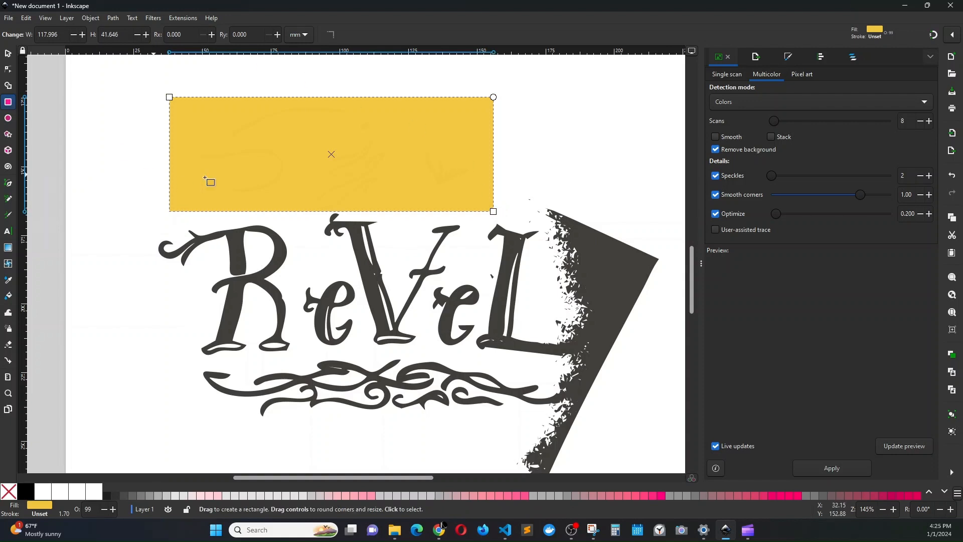
pyautogui.click(114, 18)
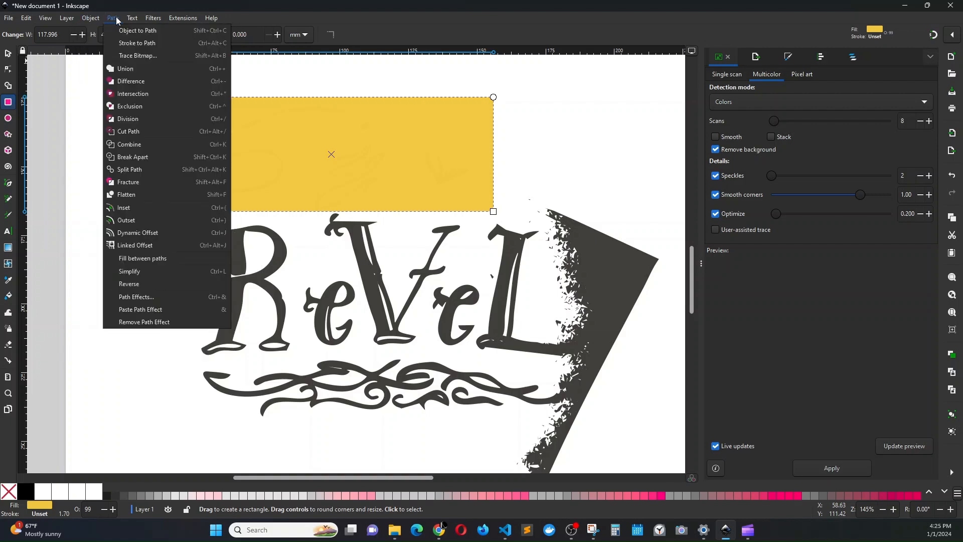
pyautogui.click(128, 30)
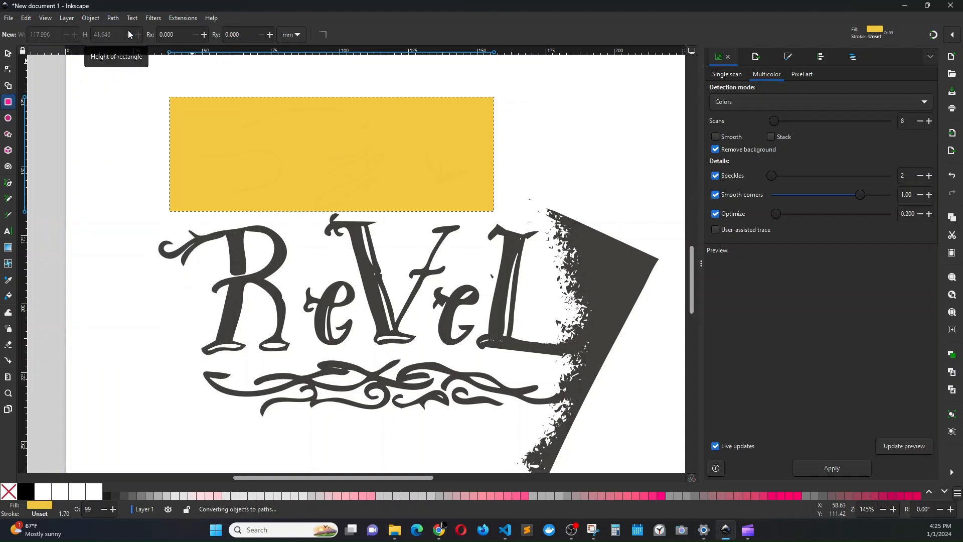
# Step: Subtract the yellow rectangle from the traced Revel path using Difference to remove the strokes above the lettering
pyautogui.click(8, 54)
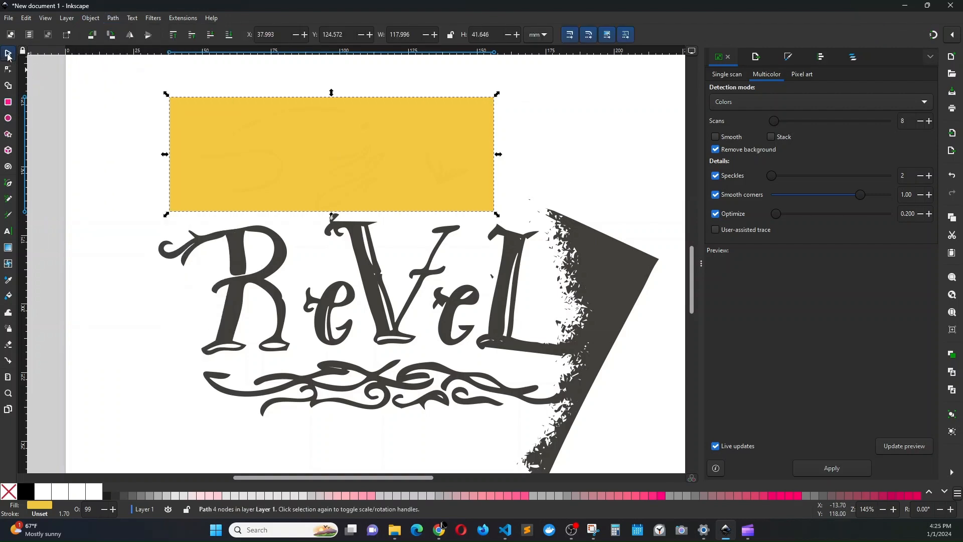
pyautogui.keyDown('shift'); pyautogui.click(594, 268); pyautogui.keyUp('shift')
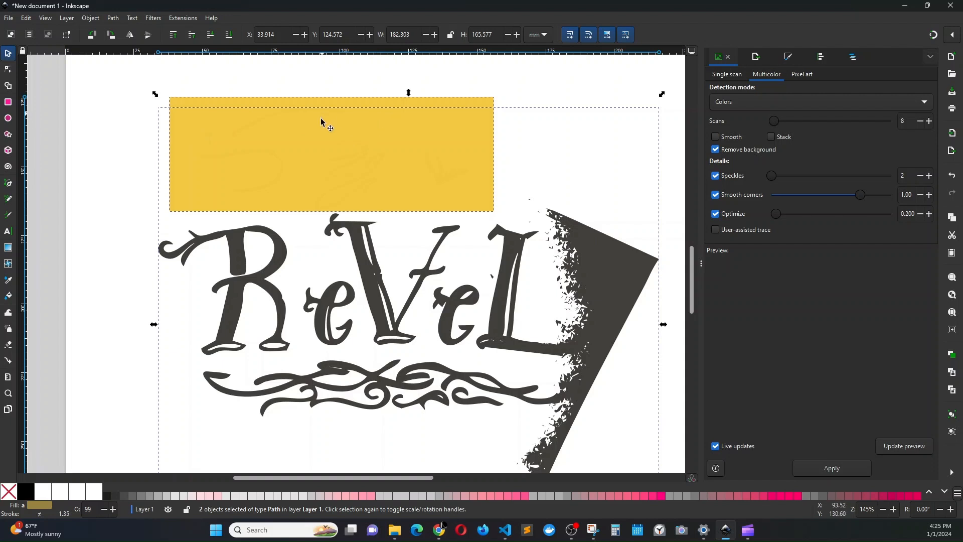
pyautogui.click(112, 18)
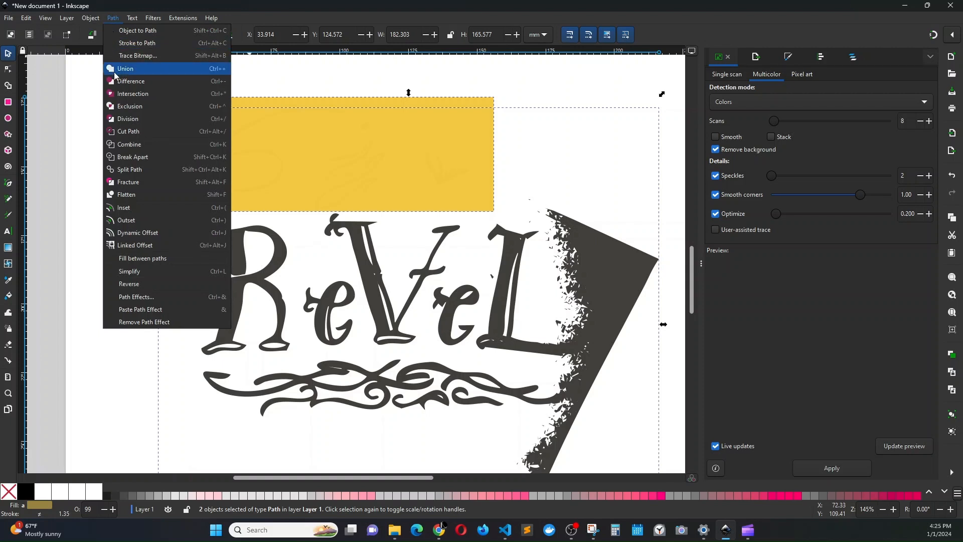
pyautogui.click(175, 82)
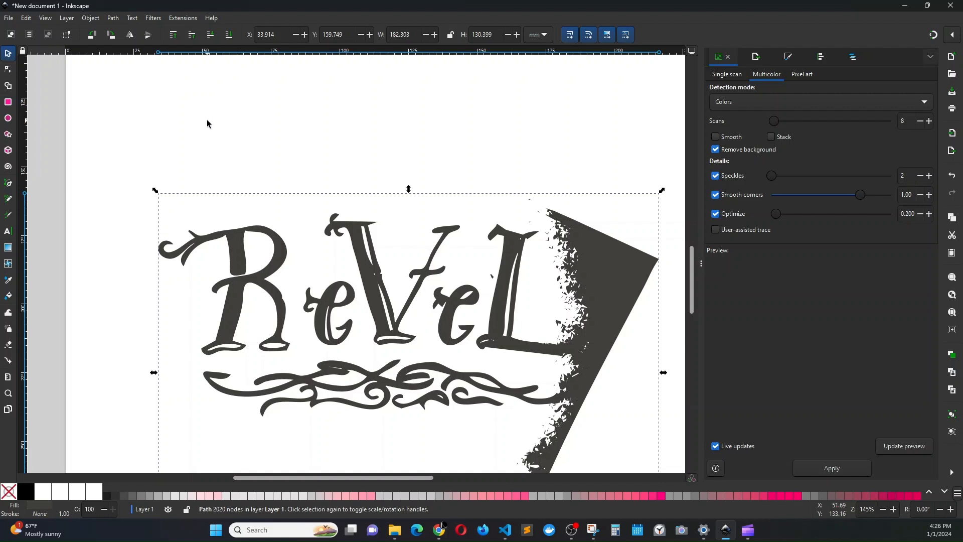
pyautogui.scroll(-3, 386, 235)
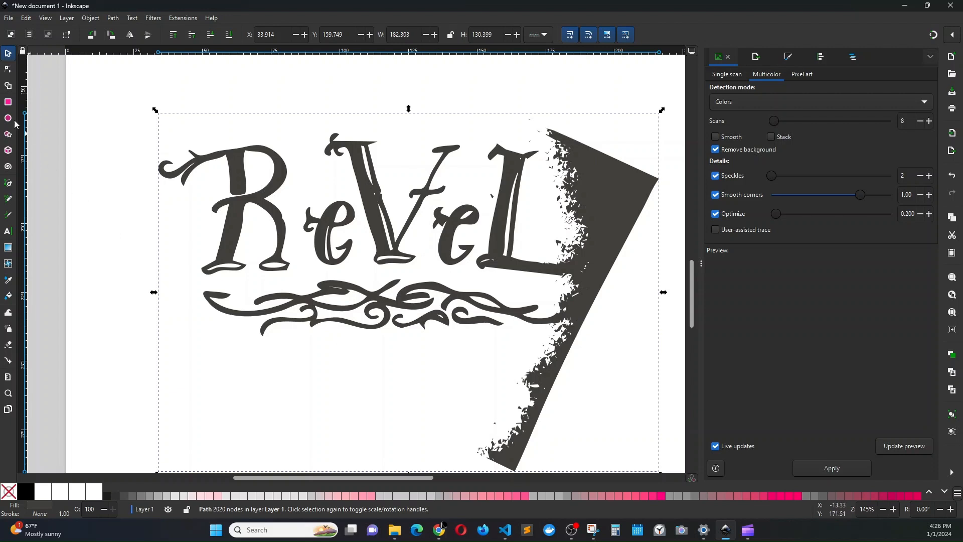
# Step: Draw a rectangle about 58 by 60 mm over the lower part of the dark shadow area beneath the flourish
pyautogui.scroll(-2, 601, 356)
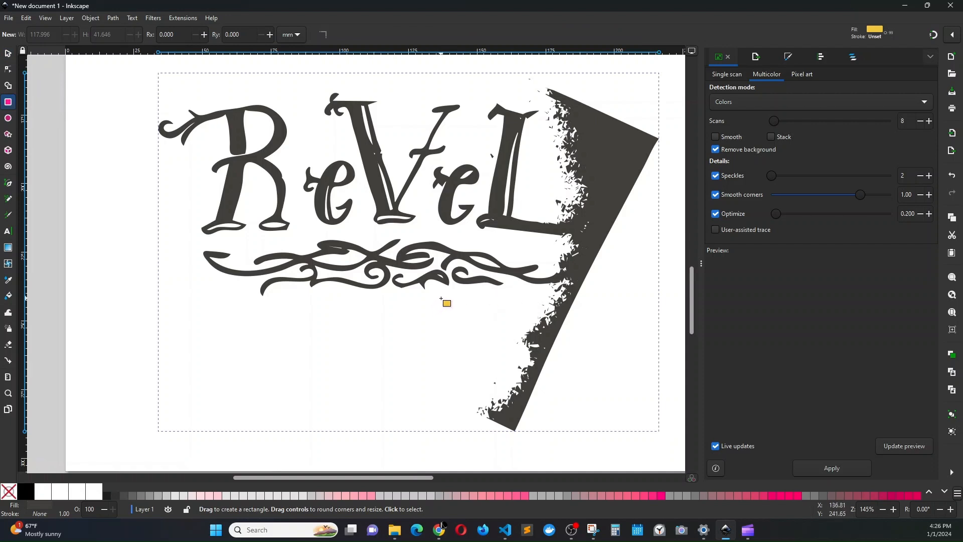
pyautogui.moveTo(441, 297); pyautogui.dragTo(601, 457)
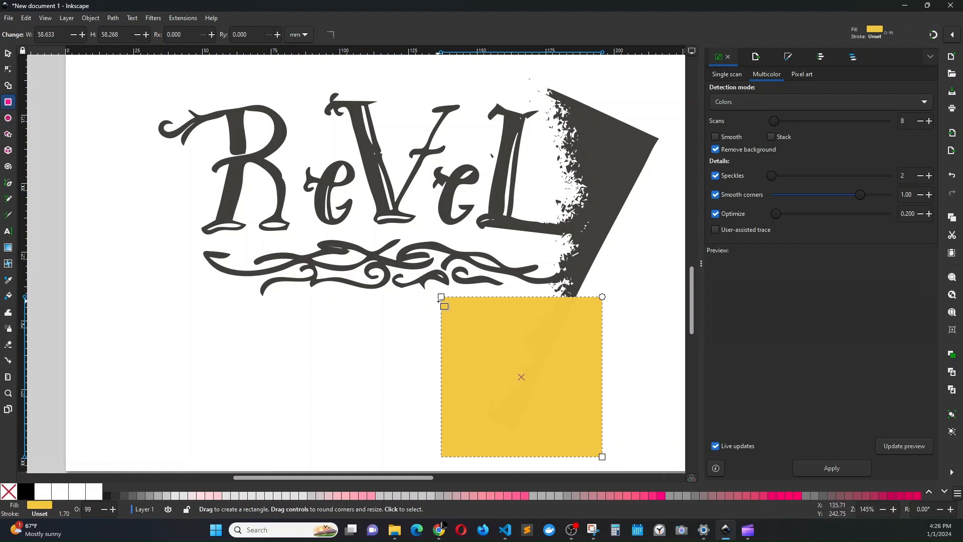
pyautogui.moveTo(441, 297); pyautogui.dragTo(444, 293)
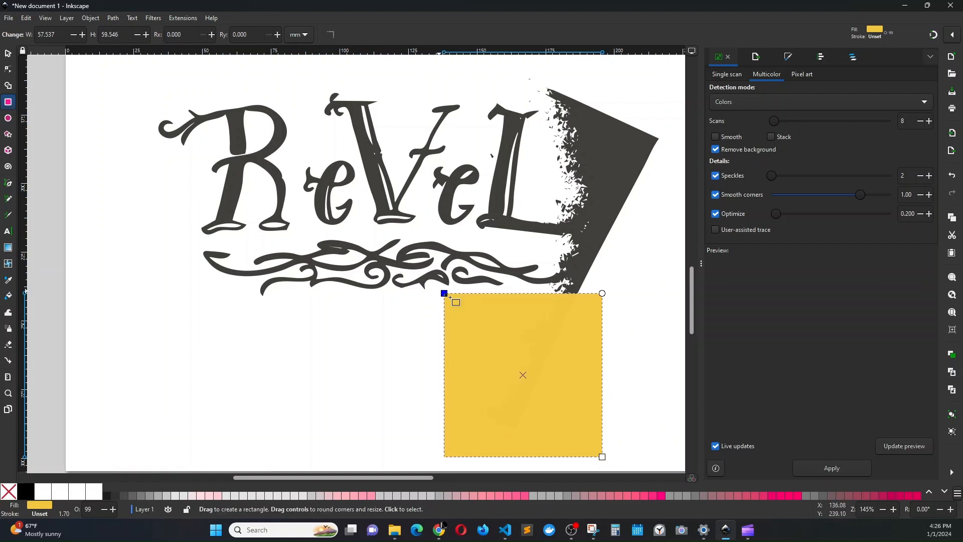
pyautogui.click(7, 55)
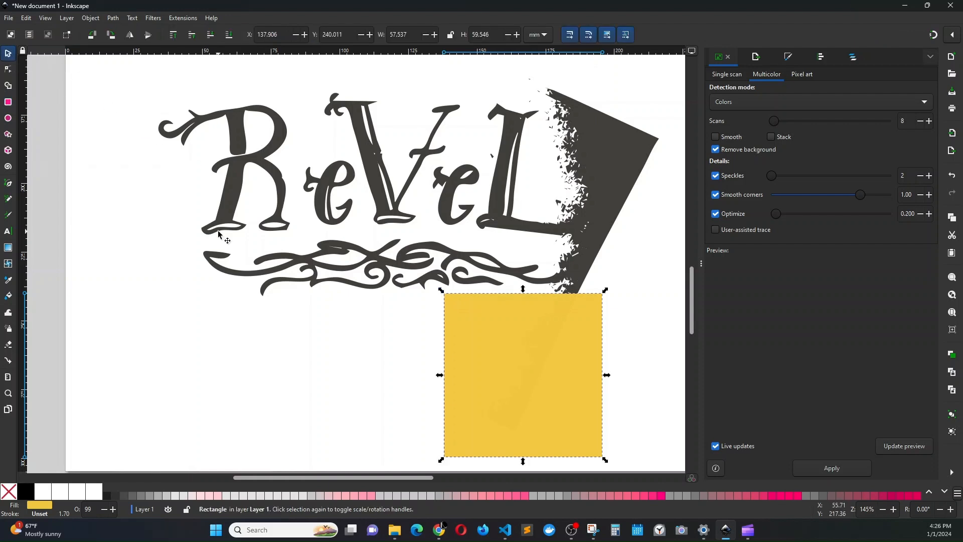
# Step: Try to subtract the unconverted yellow rectangle from the traced Revel path using Difference
pyautogui.keyDown('shift'); pyautogui.click(380, 190); pyautogui.keyUp('shift')
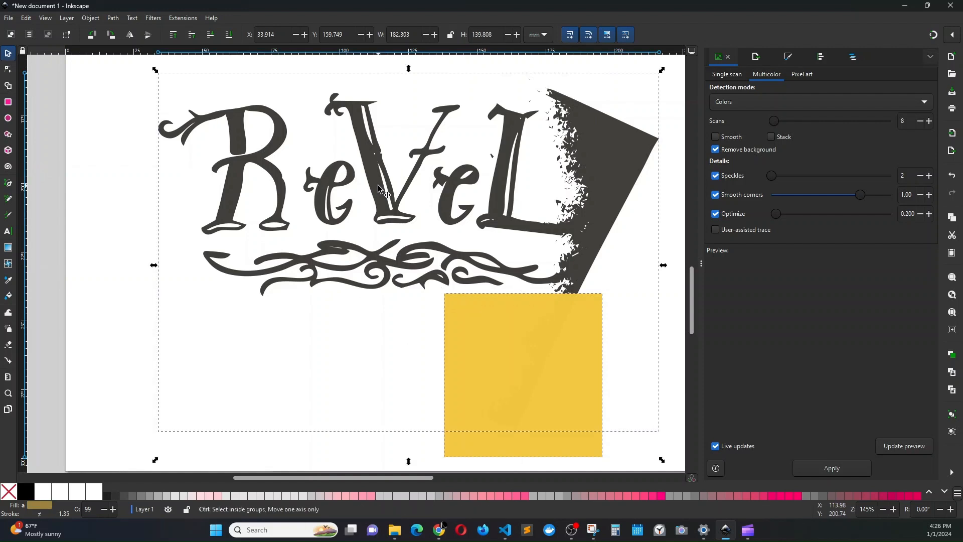
pyautogui.hotkey('ctrl', '-')
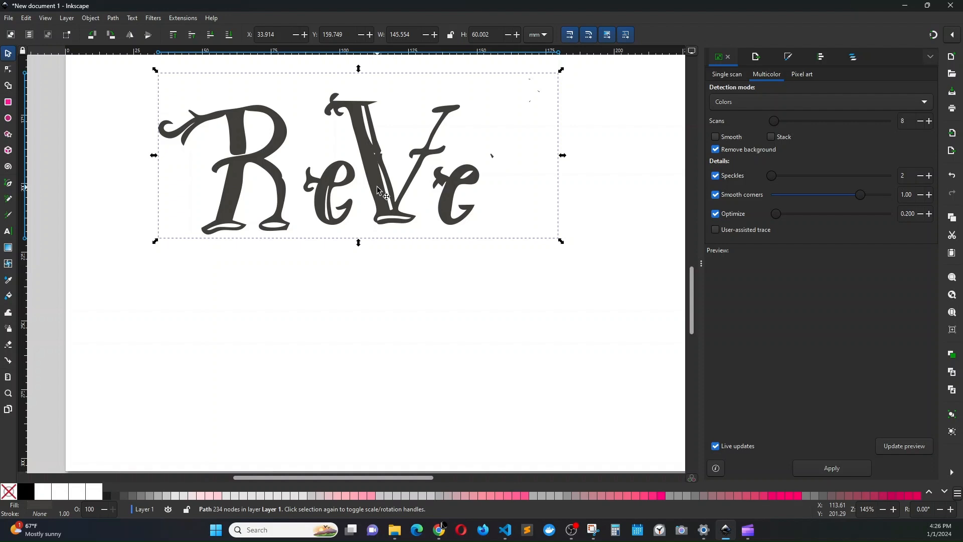
pyautogui.hotkey('ctrl', 'z')
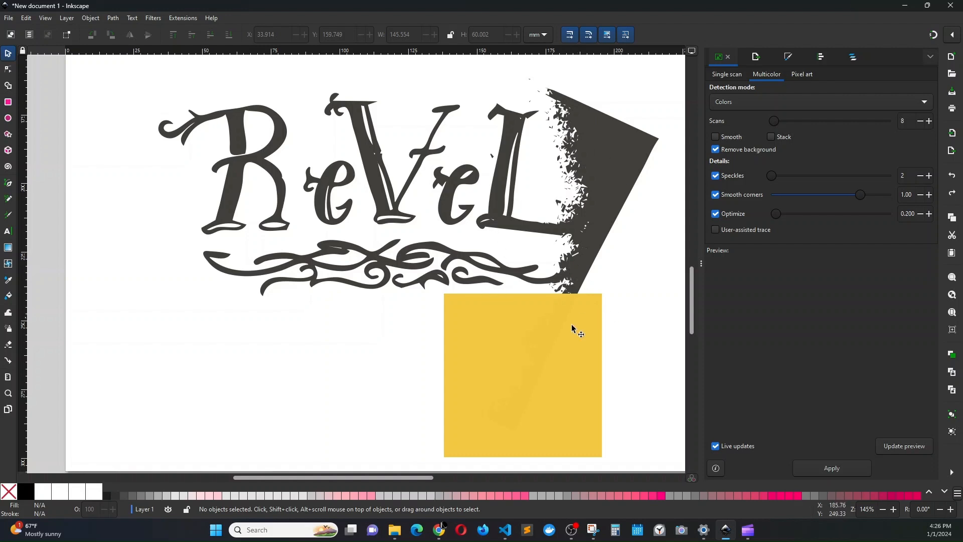
# Step: Convert the yellow rectangle to a path and subtract it from the traced Revel path using Difference
pyautogui.click(562, 357)
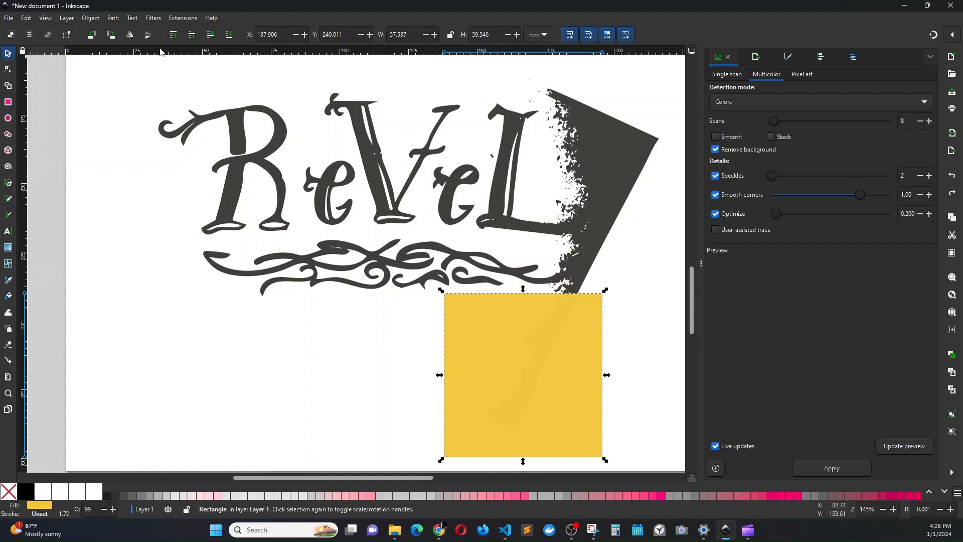
pyautogui.click(115, 18)
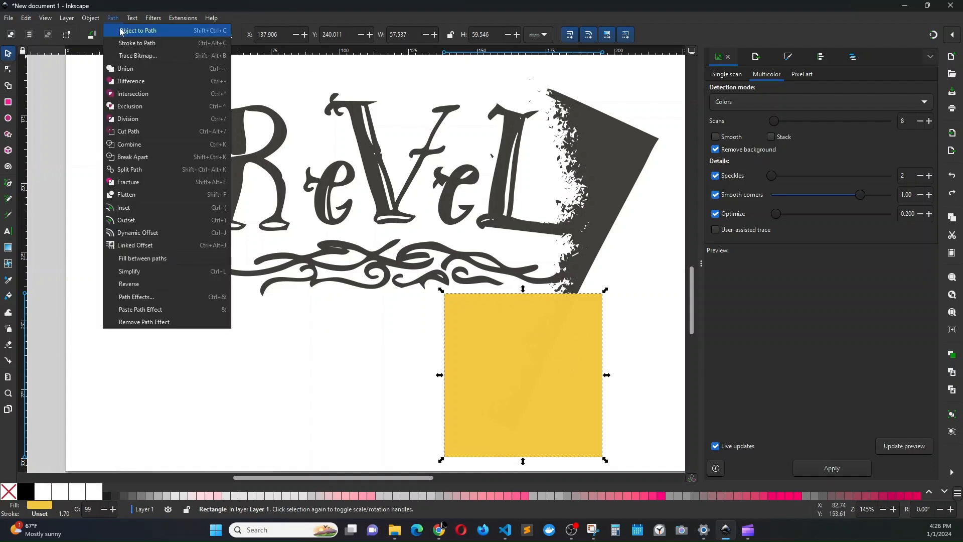
pyautogui.click(123, 30)
pyautogui.keyDown('shift'); pyautogui.click(615, 174); pyautogui.keyUp('shift')
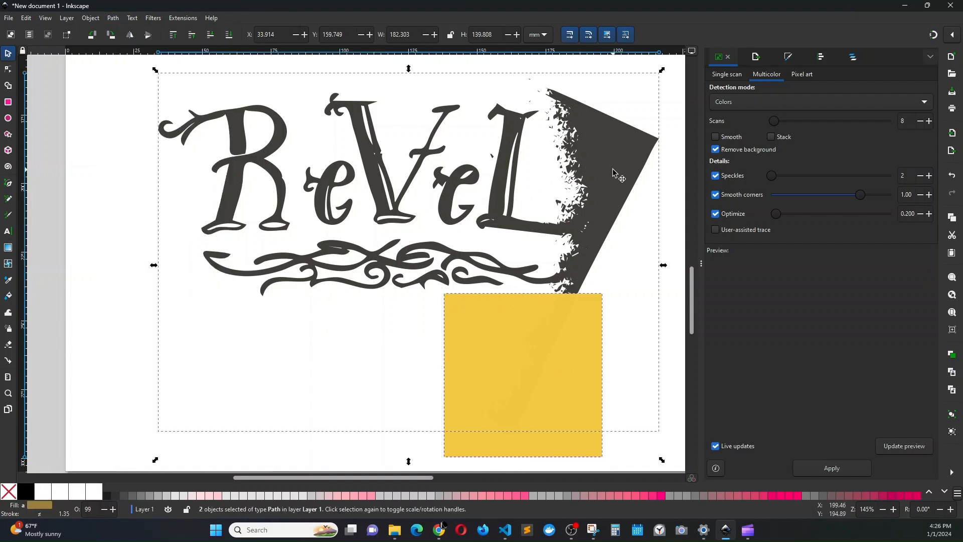
pyautogui.hotkey('ctrl', '-')
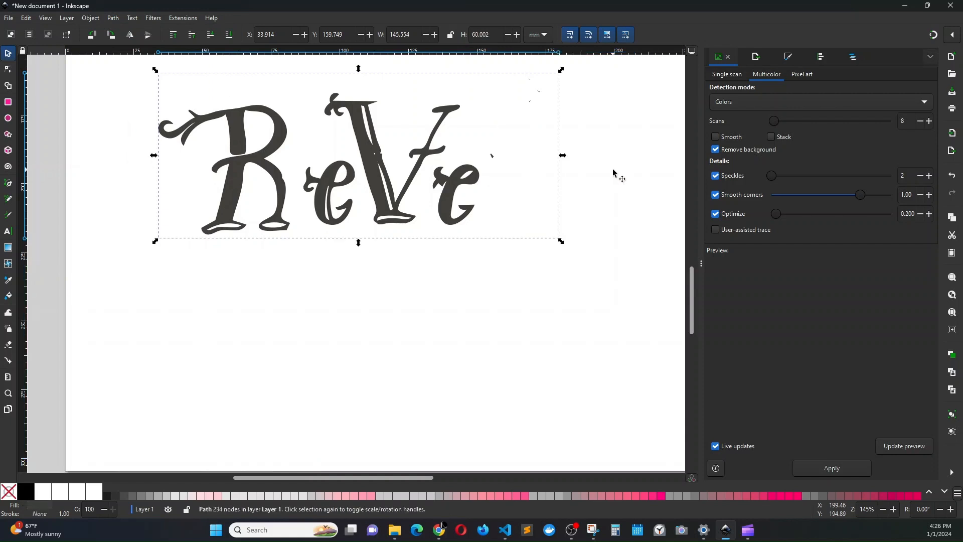
# Step: Compare the remaining traced letters with the inked photo of the lettering, and deselect the path
pyautogui.scroll(8, 589, 291)
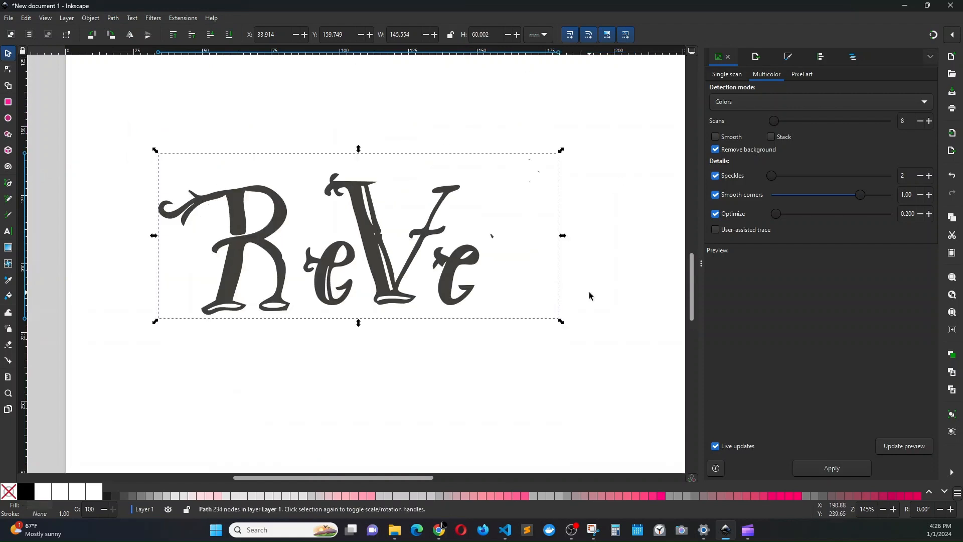
pyautogui.scroll(4, 589, 290)
pyautogui.scroll(-3, 589, 291)
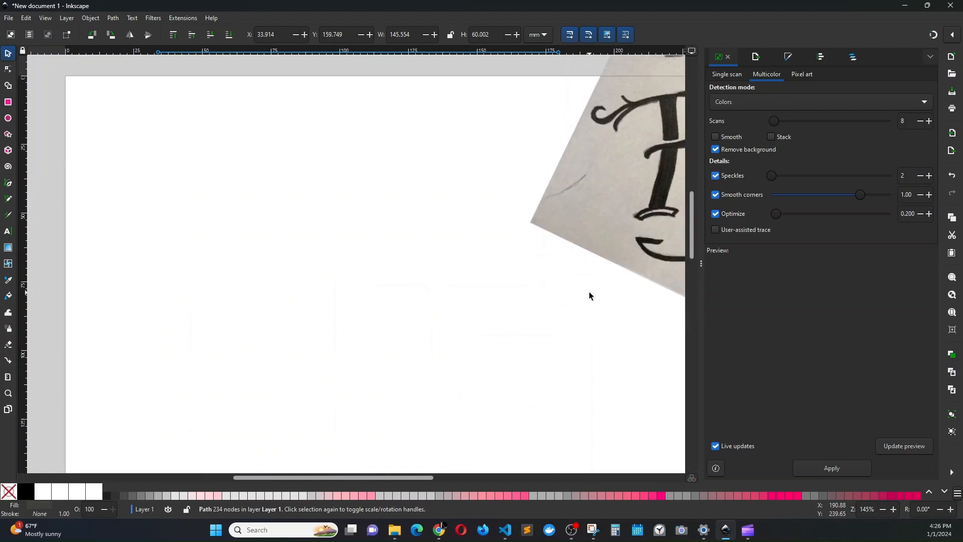
pyautogui.hscroll(4, 589, 291)
pyautogui.hscroll(5, 589, 296)
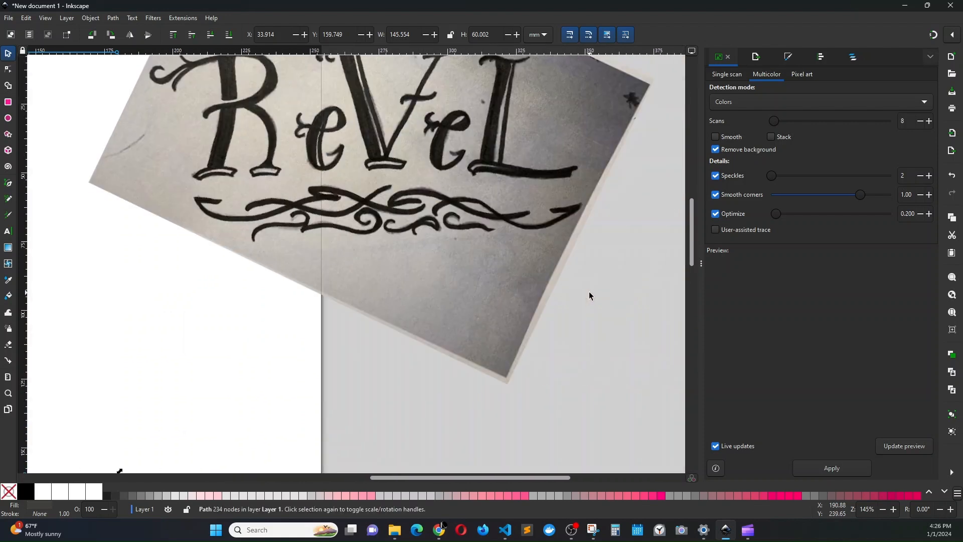
pyautogui.scroll(3, 589, 296)
pyautogui.scroll(-4, 503, 265)
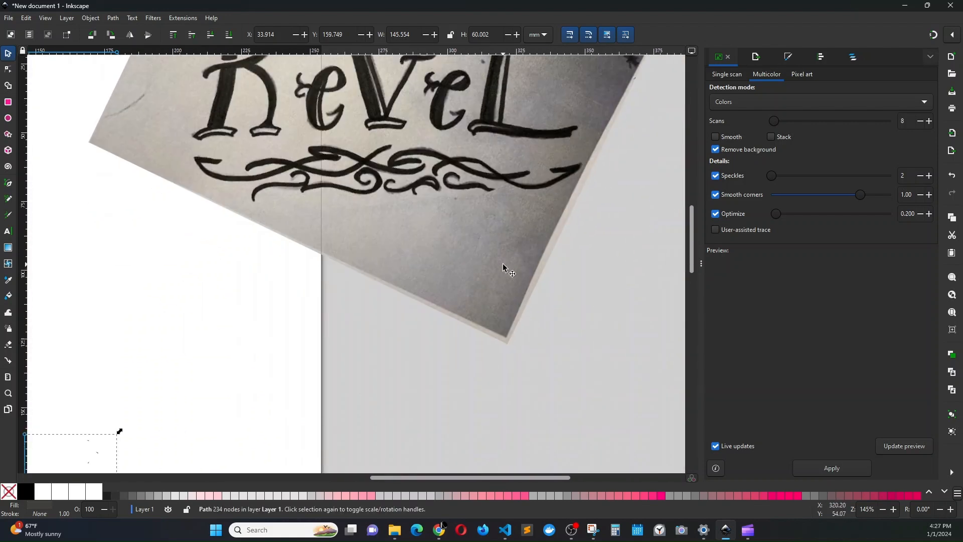
pyautogui.scroll(-4, 504, 265)
pyautogui.scroll(-4, 503, 267)
pyautogui.hscroll(-7, 503, 267)
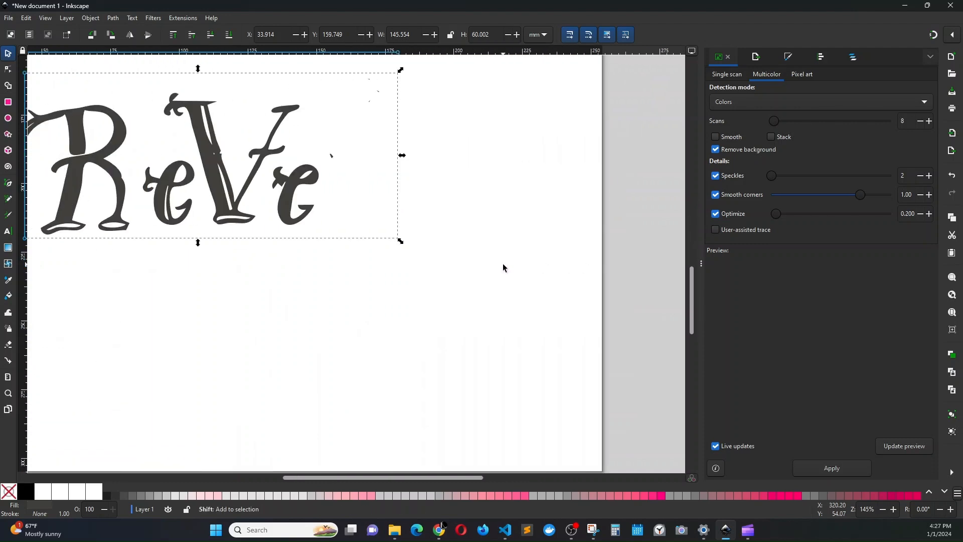
pyautogui.scroll(2, 503, 268)
pyautogui.hscroll(-1, 503, 267)
pyautogui.hscroll(-4, 503, 265)
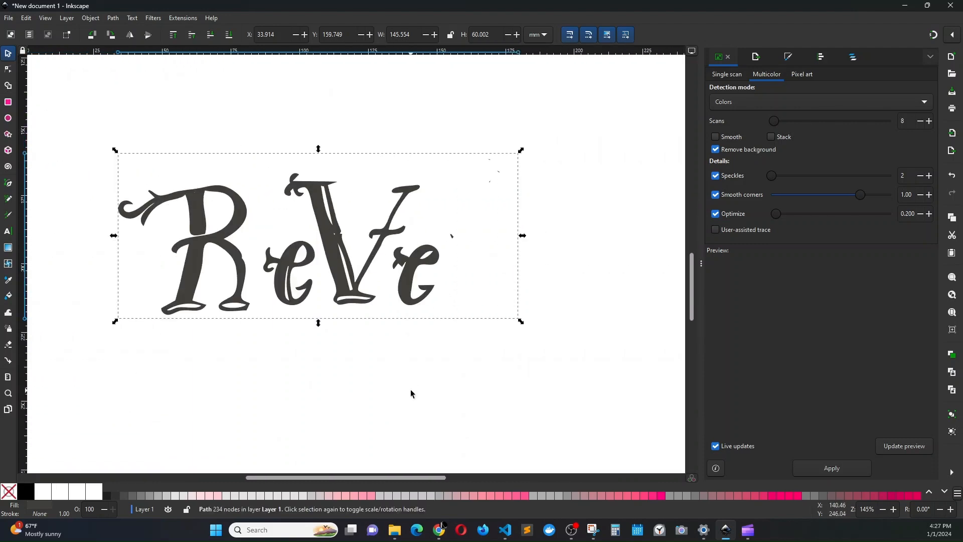
pyautogui.click(607, 338)
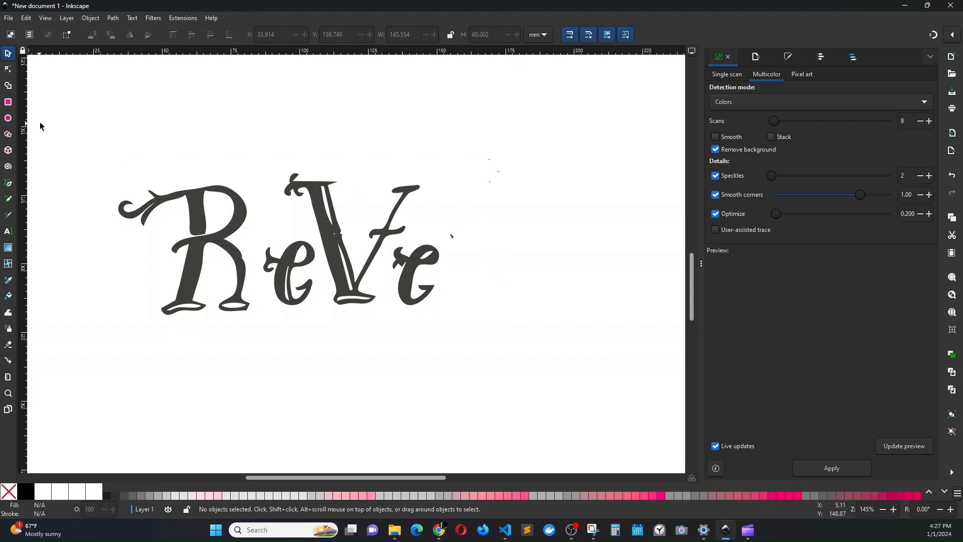
# Step: Delete the nodes of the stray speck cluster above and to the right of the last e
pyautogui.click(9, 70)
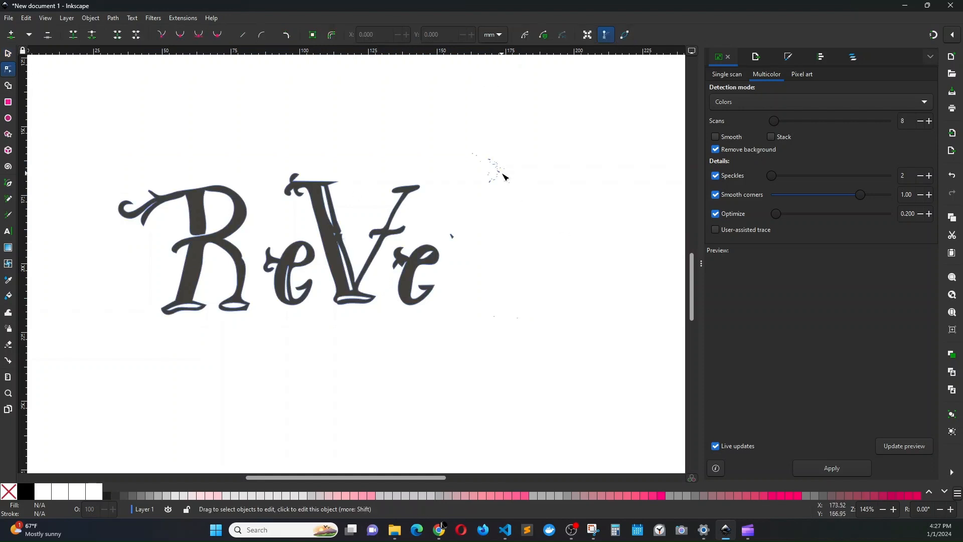
pyautogui.click(499, 172)
pyautogui.moveTo(449, 135); pyautogui.dragTo(539, 207)
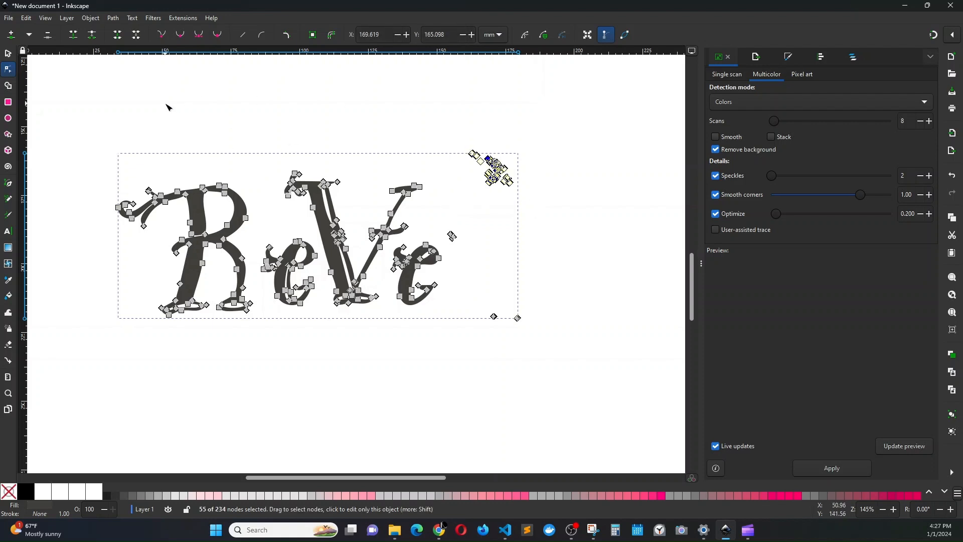
pyautogui.click(12, 54)
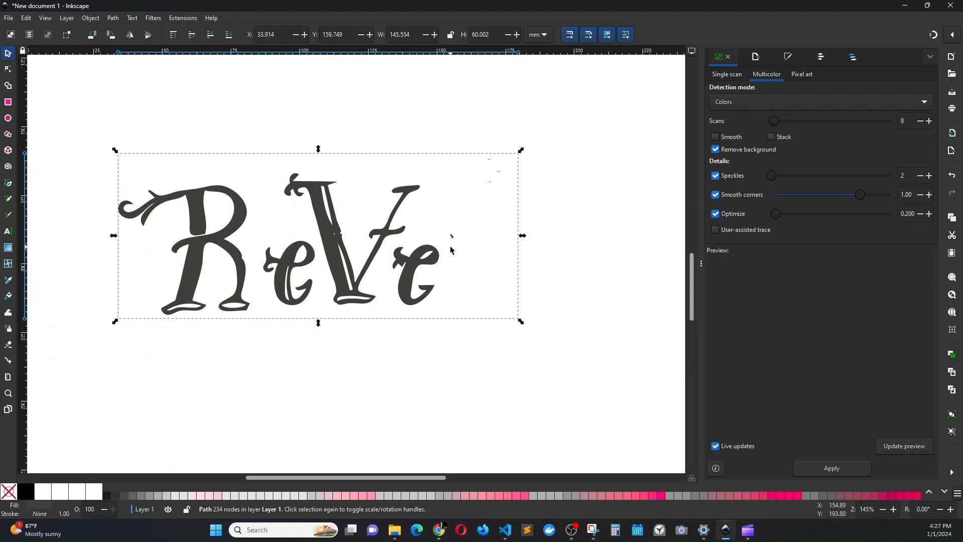
pyautogui.click(11, 72)
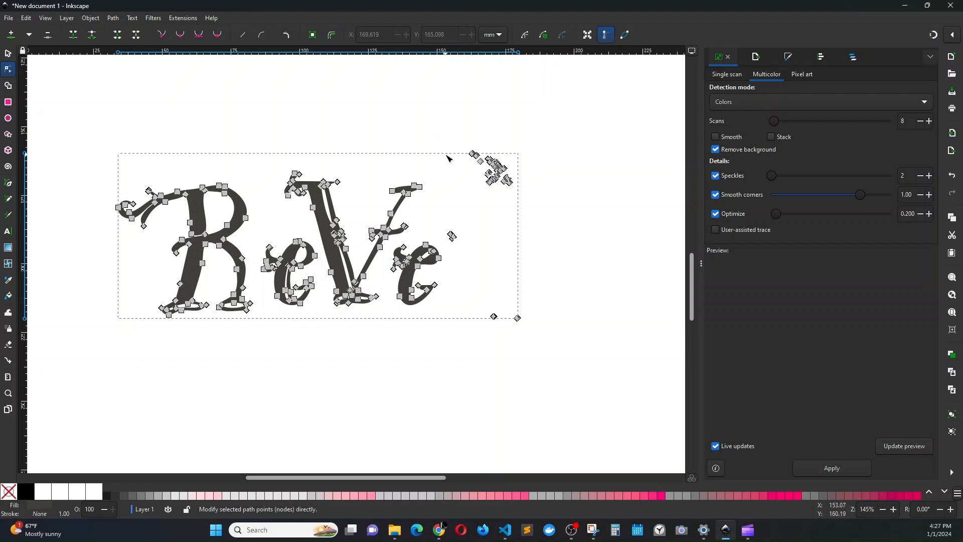
pyautogui.moveTo(441, 133); pyautogui.dragTo(536, 210)
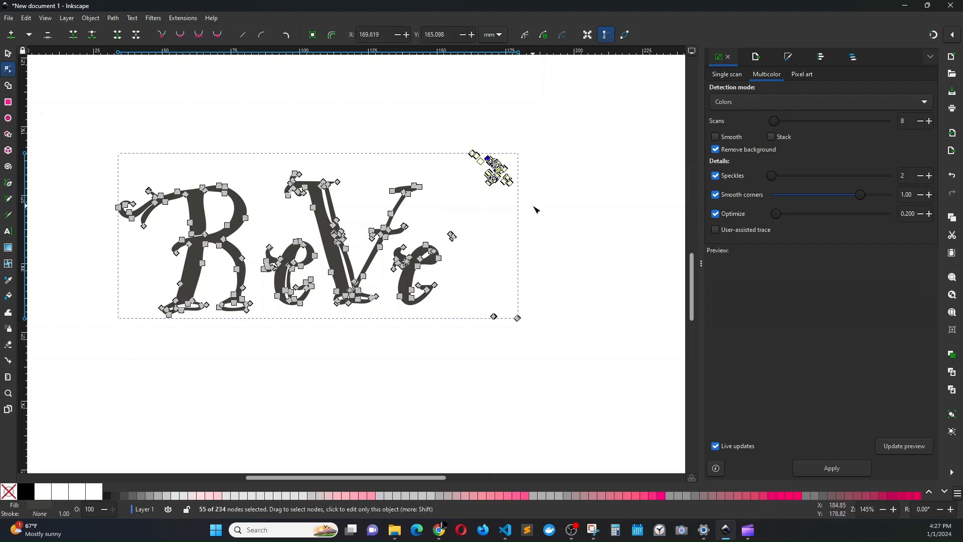
pyautogui.press('Delete')
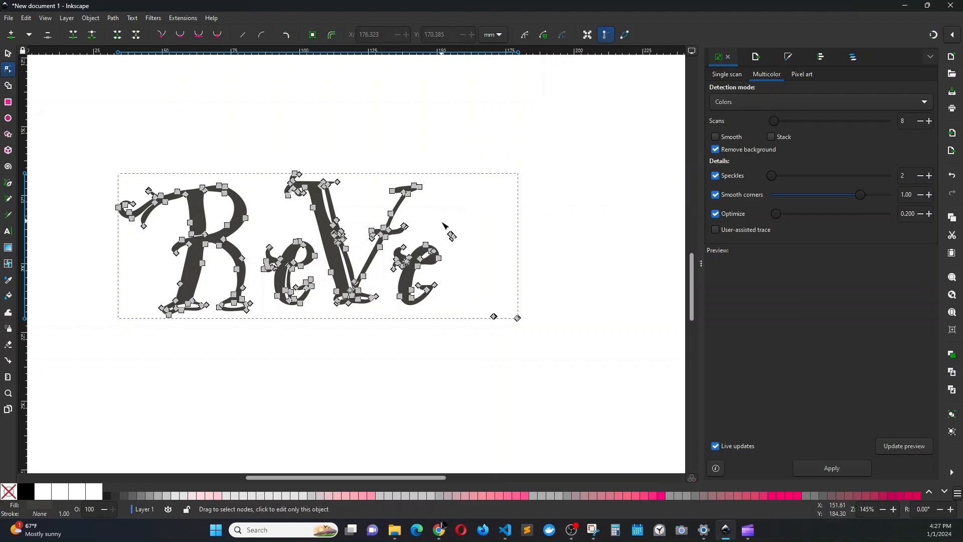
# Step: Delete the stray speck just beside the last e and the tiny specks below and to its right
pyautogui.moveTo(442, 222); pyautogui.dragTo(462, 250)
pyautogui.press('Delete')
pyautogui.moveTo(482, 305); pyautogui.dragTo(530, 333)
pyautogui.press('Delete')
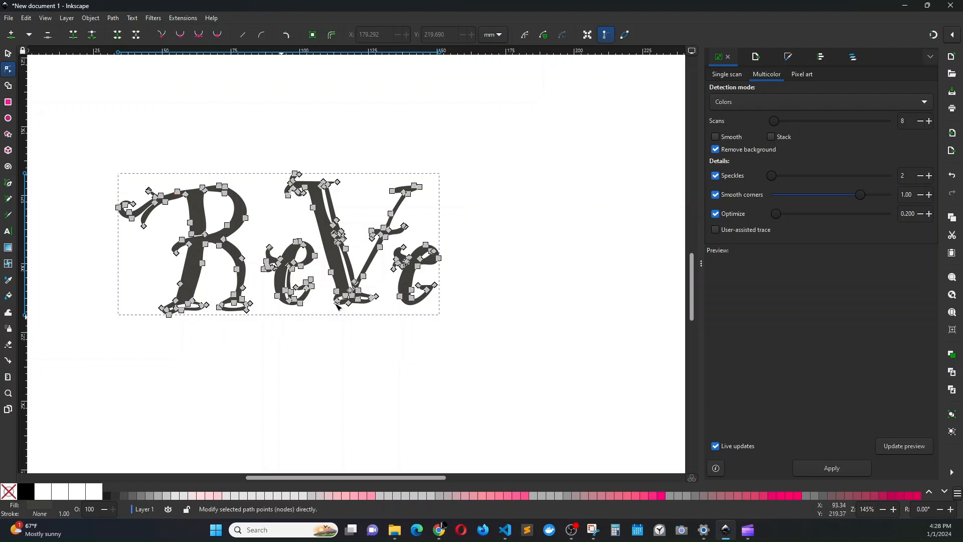
# Step: Examine the outlines and nodes of the ReVe letters up close, deselect the path, and inspect the V's thick stroke
pyautogui.scroll(4, 338, 307)
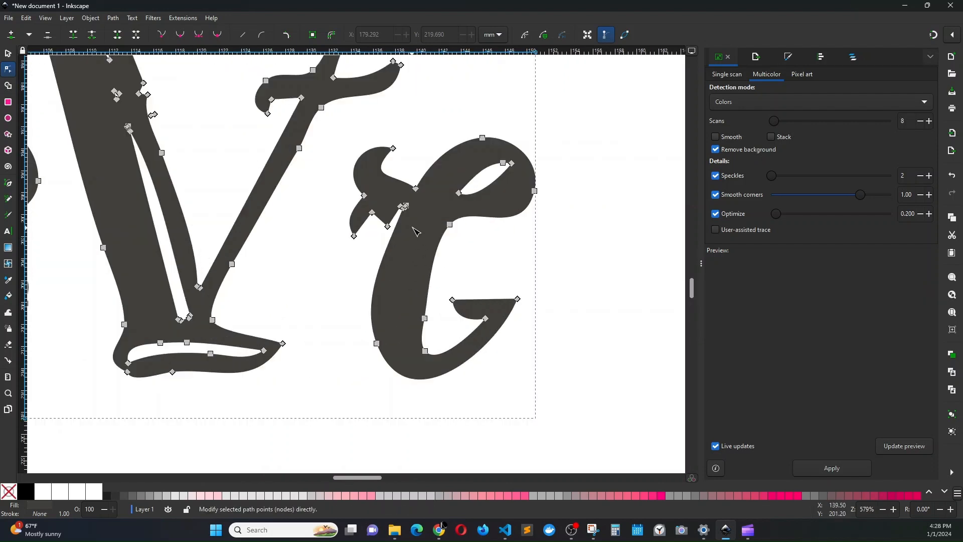
pyautogui.scroll(2, 415, 231)
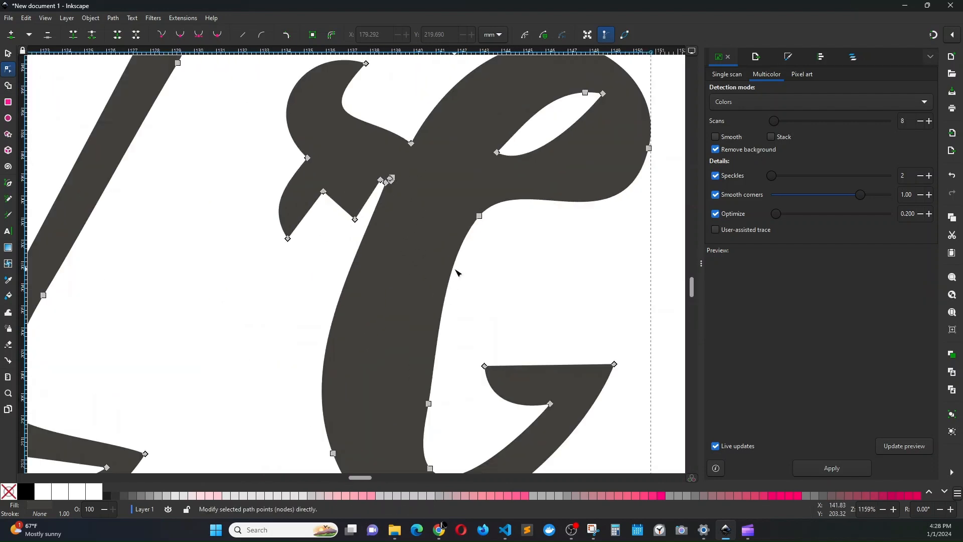
pyautogui.scroll(-2, 456, 272)
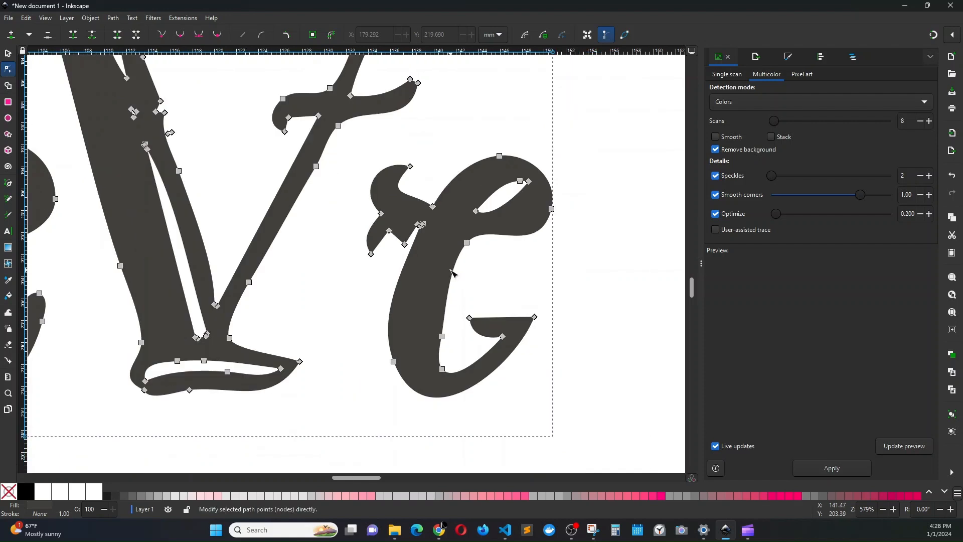
pyautogui.scroll(-2, 453, 273)
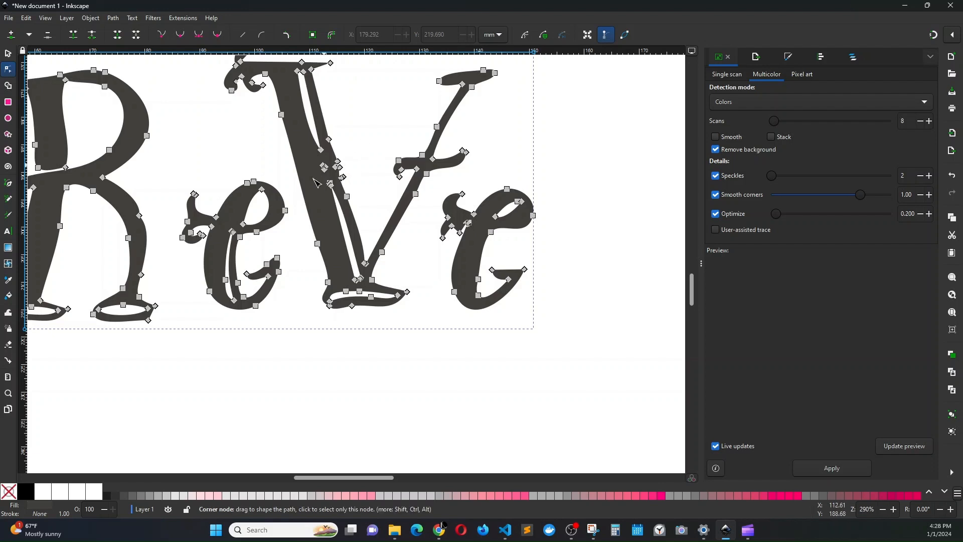
pyautogui.hscroll(-4, 256, 240)
pyautogui.hscroll(-6, 224, 222)
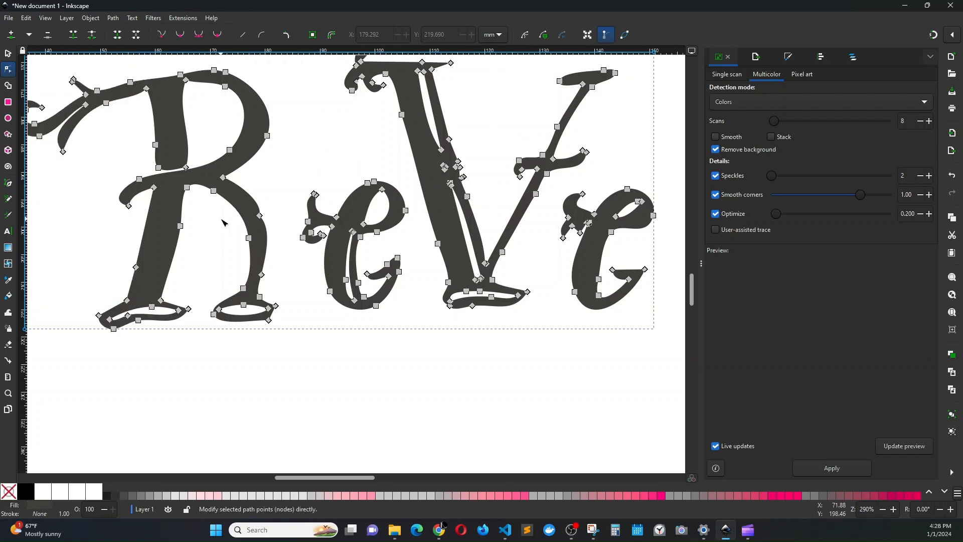
pyautogui.scroll(-2, 224, 223)
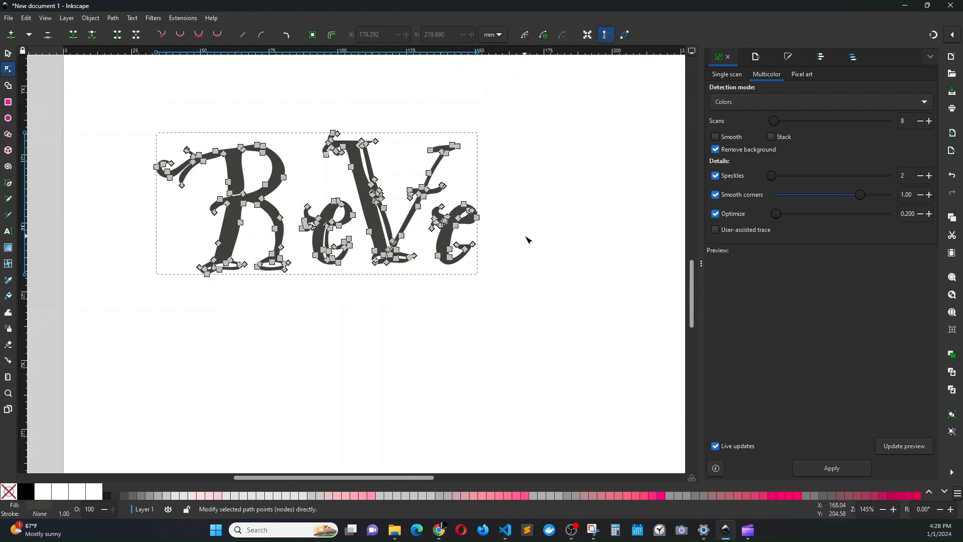
pyautogui.click(528, 240)
pyautogui.scroll(2, 361, 224)
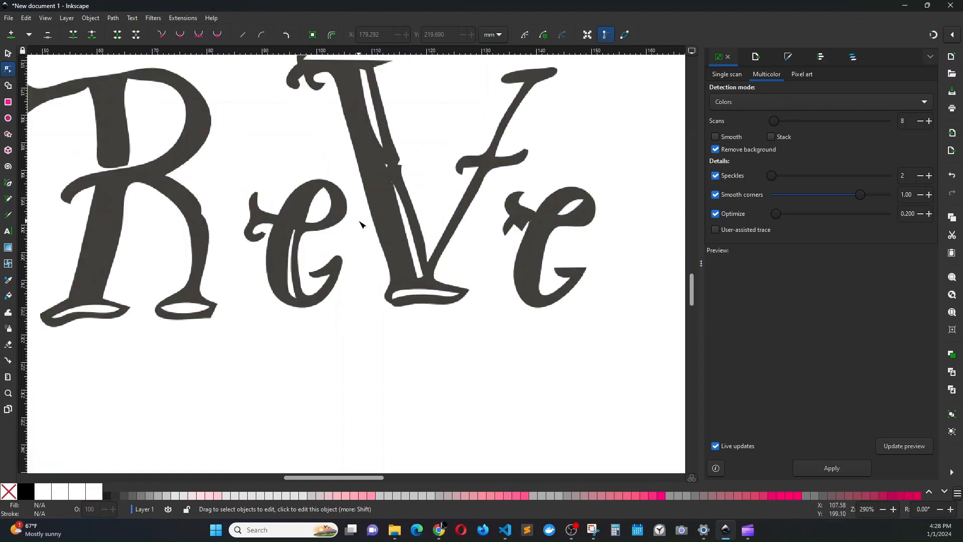
pyautogui.scroll(5, 361, 224)
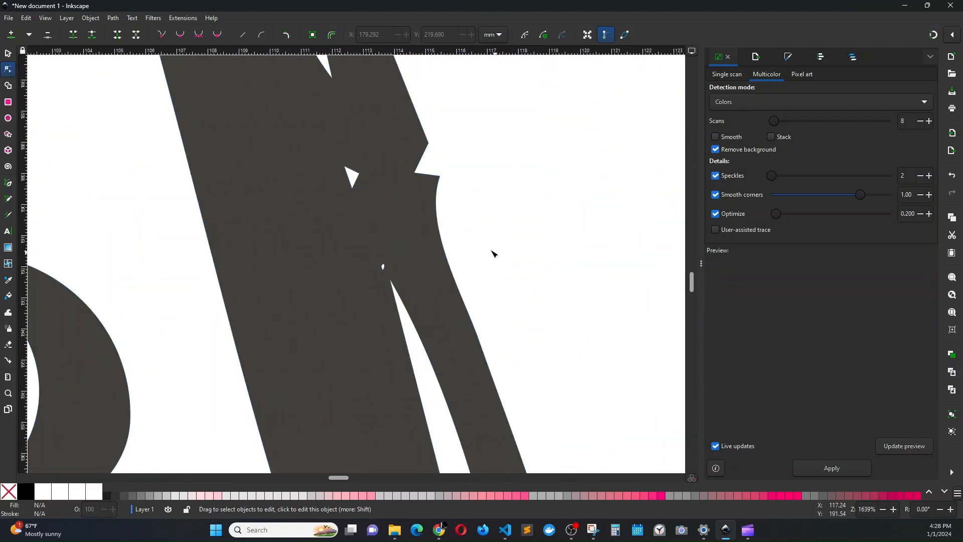
# Step: Delete the tiny stray nodes just outside the notch on the edge of the V's thick stroke
pyautogui.click(449, 231)
pyautogui.moveTo(483, 213); pyautogui.dragTo(446, 246)
pyautogui.press('Delete')
pyautogui.scroll(4, 449, 255)
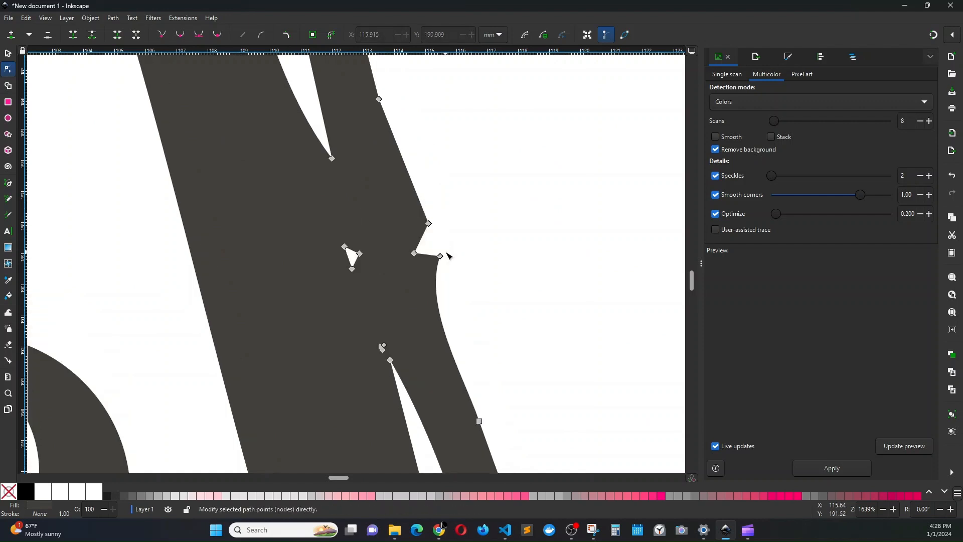
# Step: Try to move the corner node at the lower tip of the V's upper inner gap
pyautogui.moveTo(335, 162)
pyautogui.mouseDown()
pyautogui.moveTo(318, 168)
pyautogui.moveTo(327, 169)
pyautogui.mouseUp()
pyautogui.hotkey('ctrl', 'z')
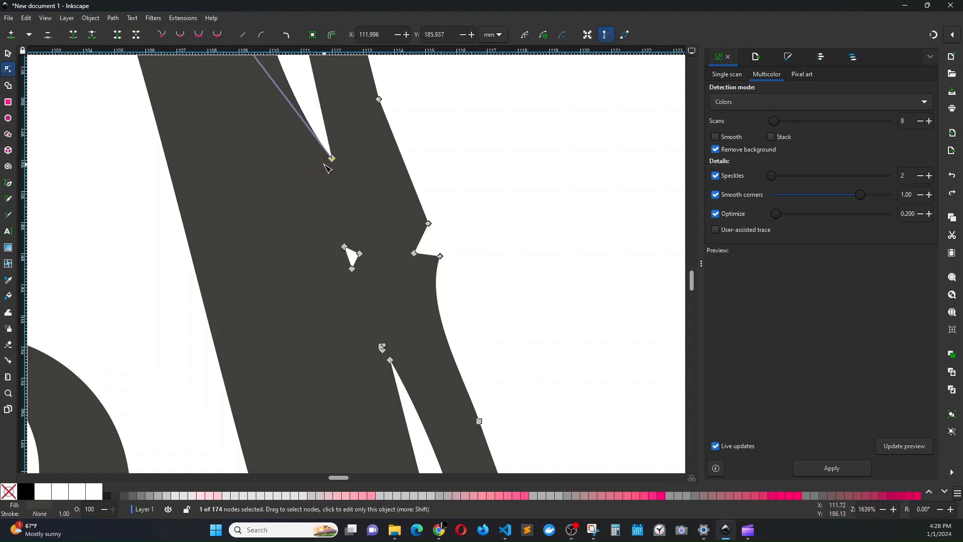
# Step: Draw a closed straight-edged shape, about 3.4 by 10.2 mm, joining the upper and lower inner gaps in the V's thick stroke
pyautogui.click(472, 145)
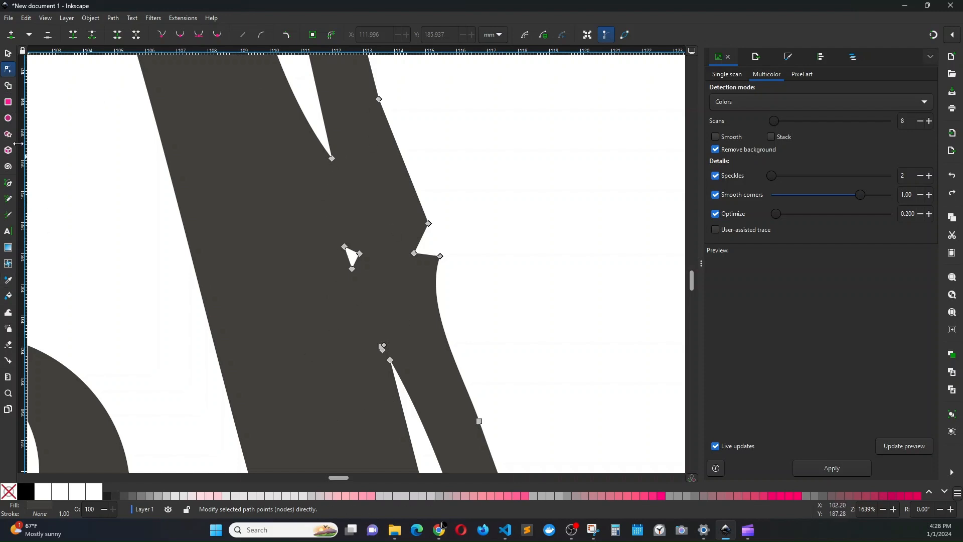
pyautogui.click(11, 184)
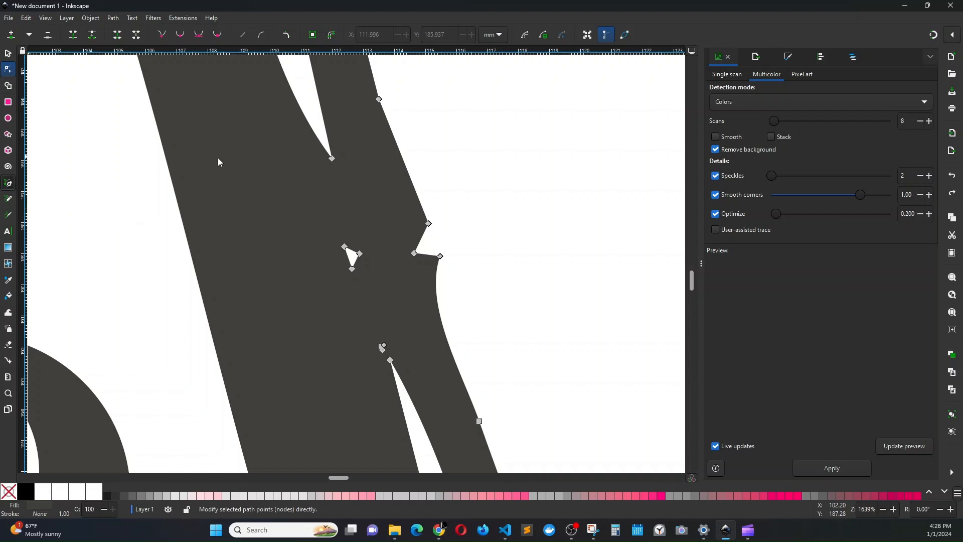
pyautogui.click(311, 107)
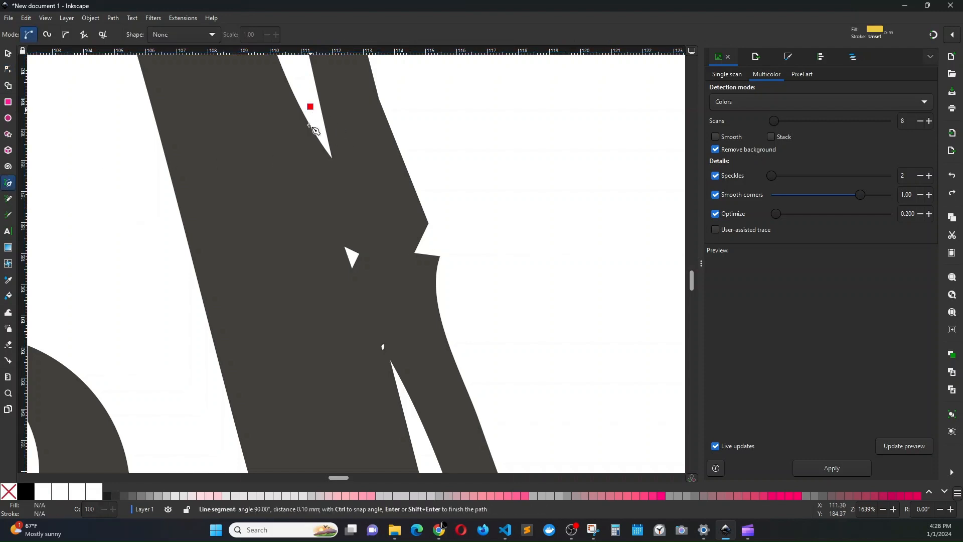
pyautogui.click(306, 229)
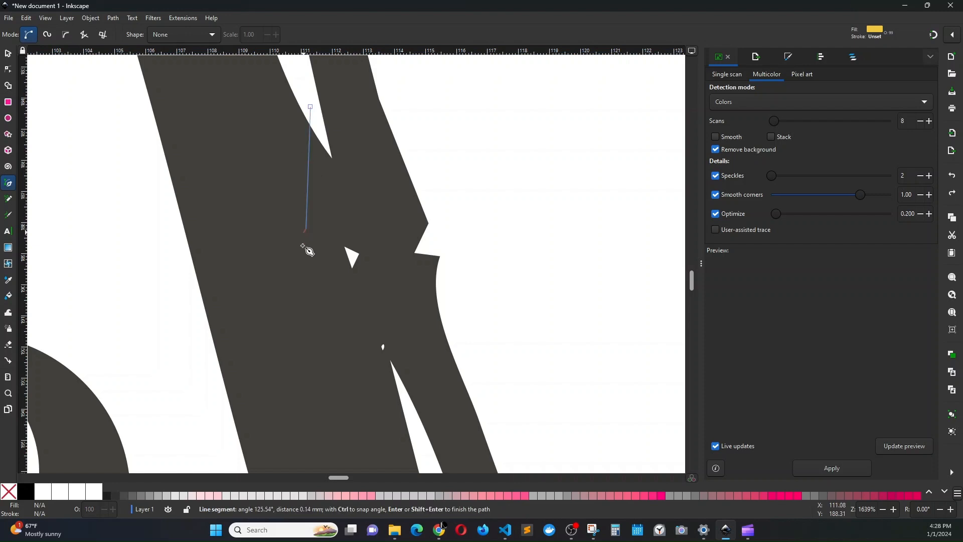
pyautogui.click(411, 424)
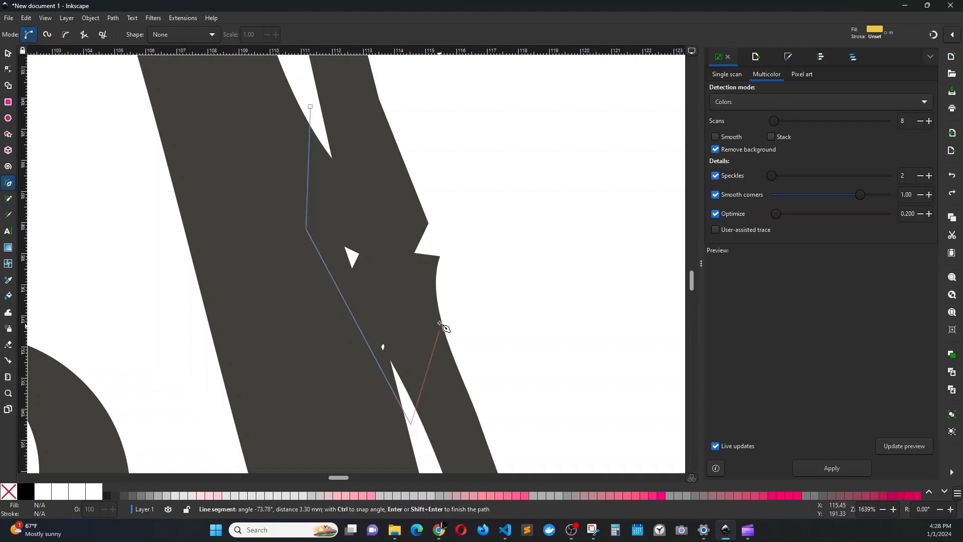
pyautogui.click(398, 288)
pyautogui.click(363, 184)
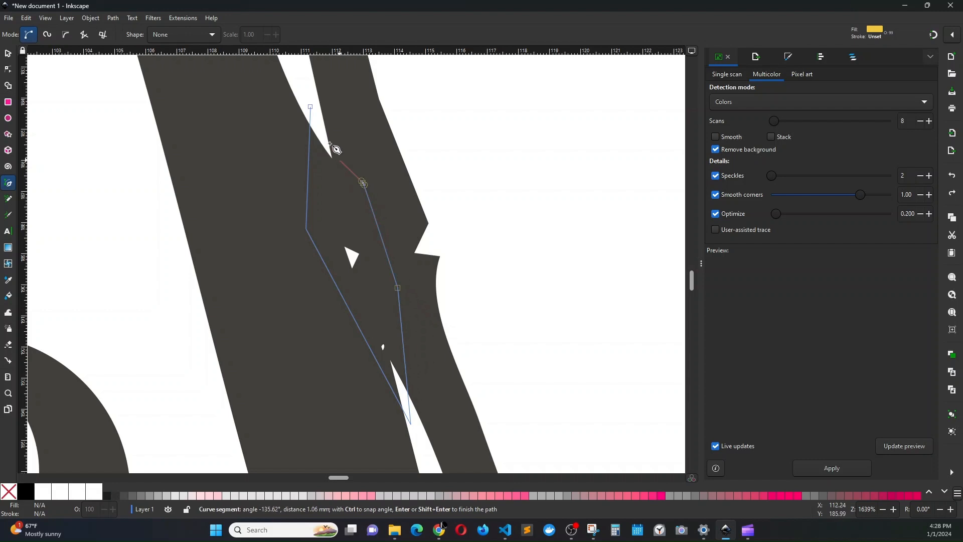
pyautogui.click(310, 107)
# Step: Cut the yellow shape out of the ReVe lettering with a Difference operation
pyautogui.click(8, 54)
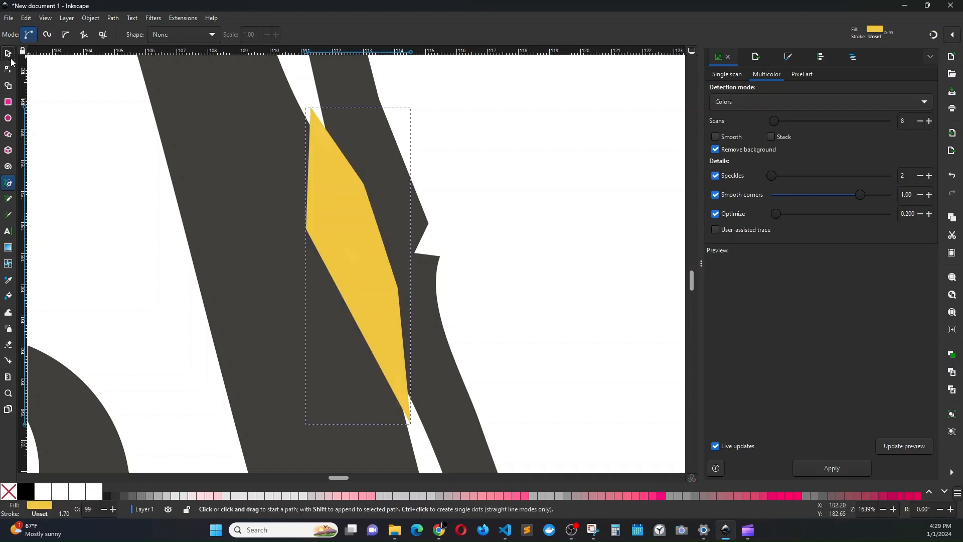
pyautogui.keyDown('ctrl'); pyautogui.scroll(-2, 339, 226); pyautogui.keyUp('ctrl')
pyautogui.keyDown('ctrl'); pyautogui.scroll(-3, 339, 226); pyautogui.keyUp('ctrl')
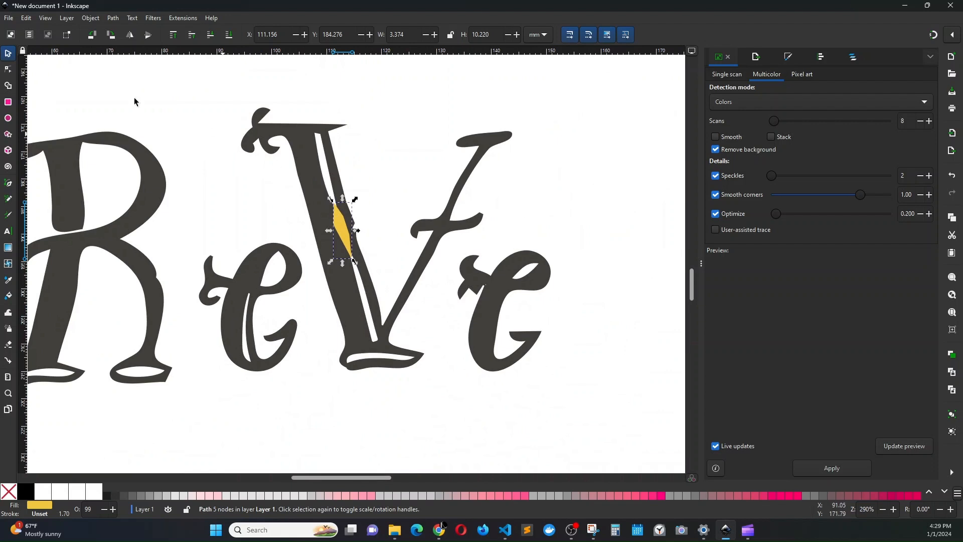
pyautogui.keyDown('shift'); pyautogui.click(299, 154); pyautogui.keyUp('shift')
pyautogui.hotkey('ctrl', '-')
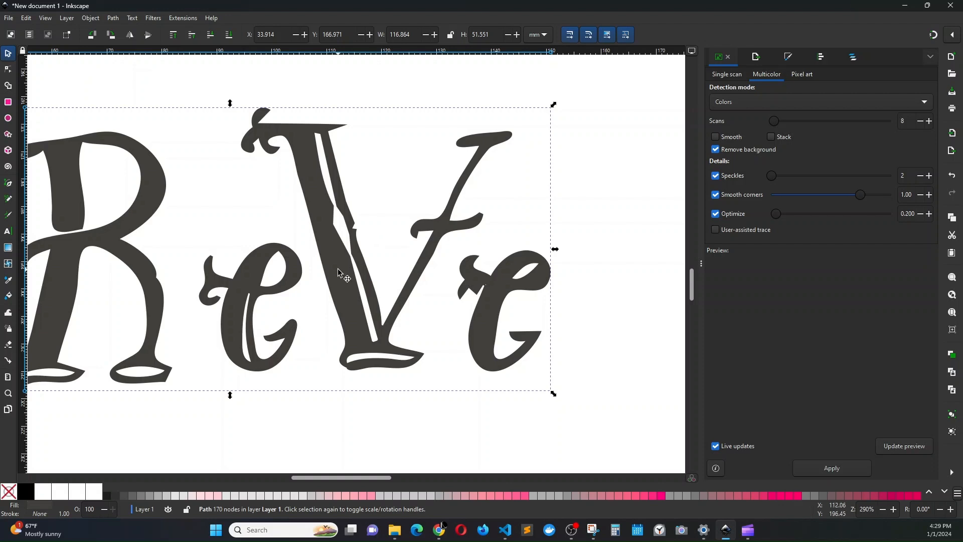
# Step: Inspect the cut in the V's thick stroke and the outlines of the other ReVe letters
pyautogui.hscroll(-4, 344, 275)
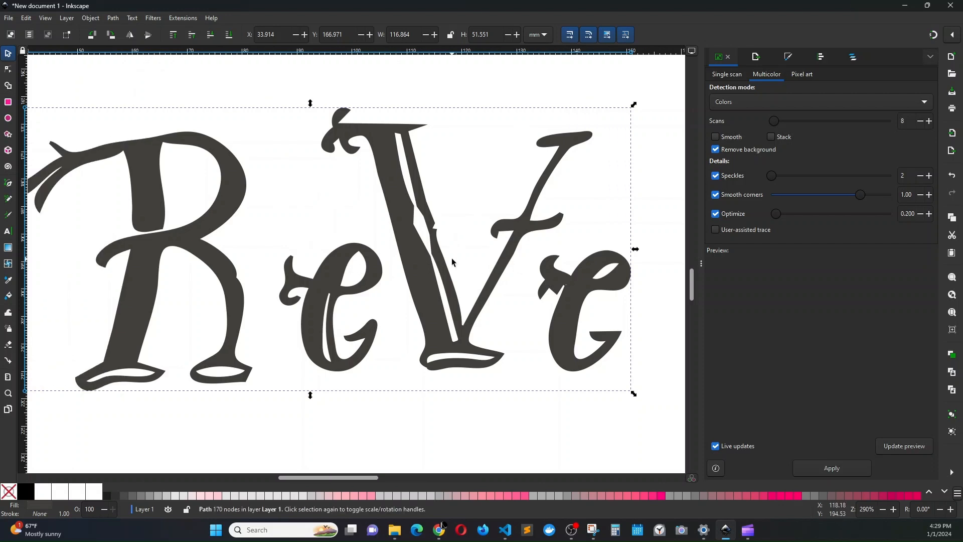
pyautogui.scroll(3, 409, 279)
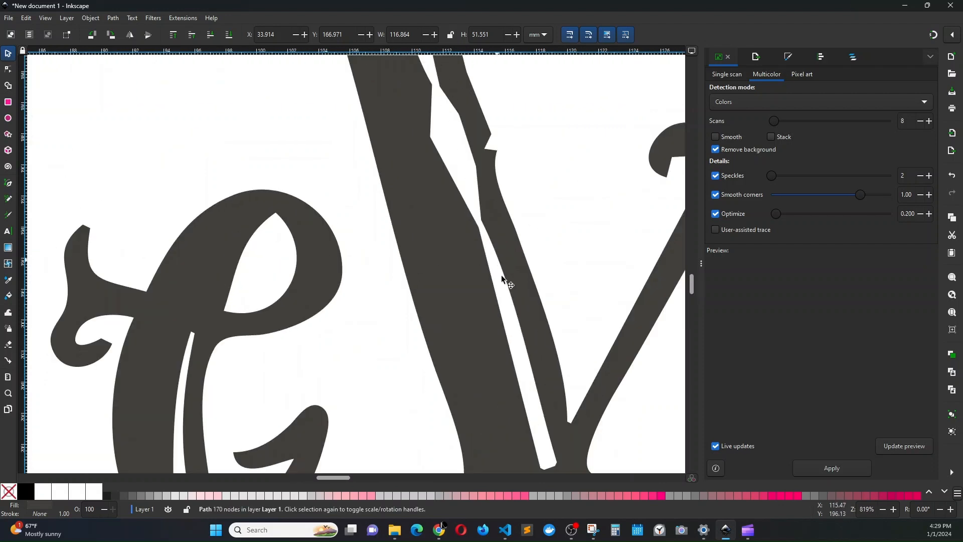
pyautogui.scroll(-2, 501, 275)
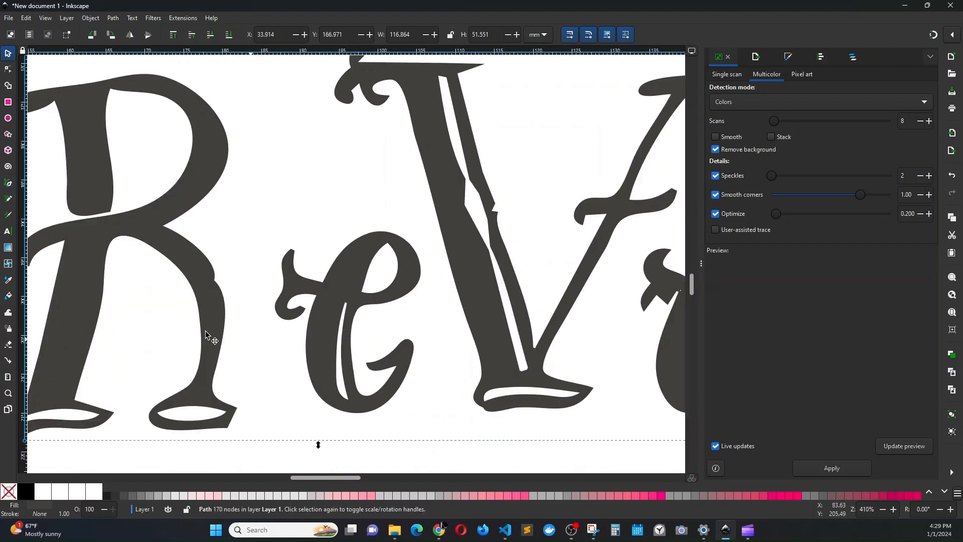
pyautogui.hscroll(-6, 183, 399)
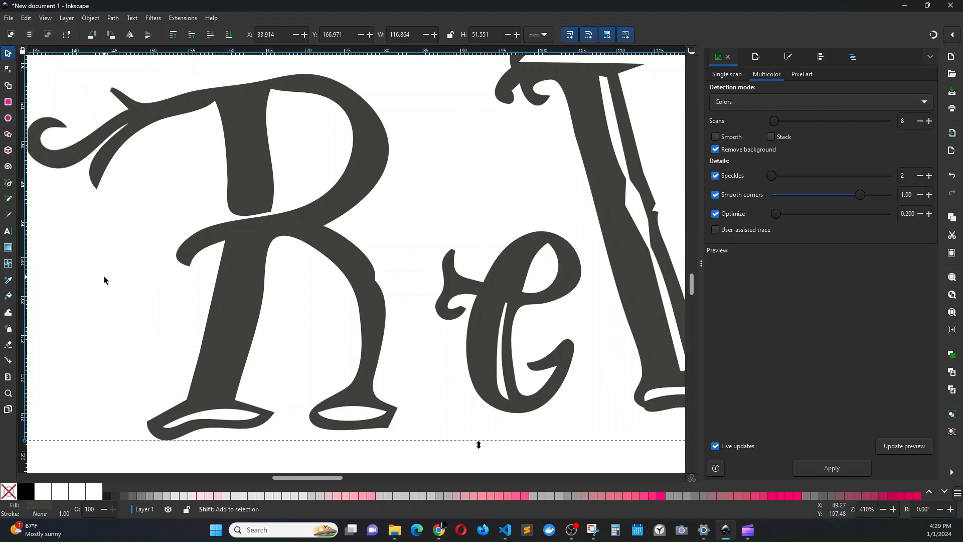
pyautogui.hscroll(2, 270, 206)
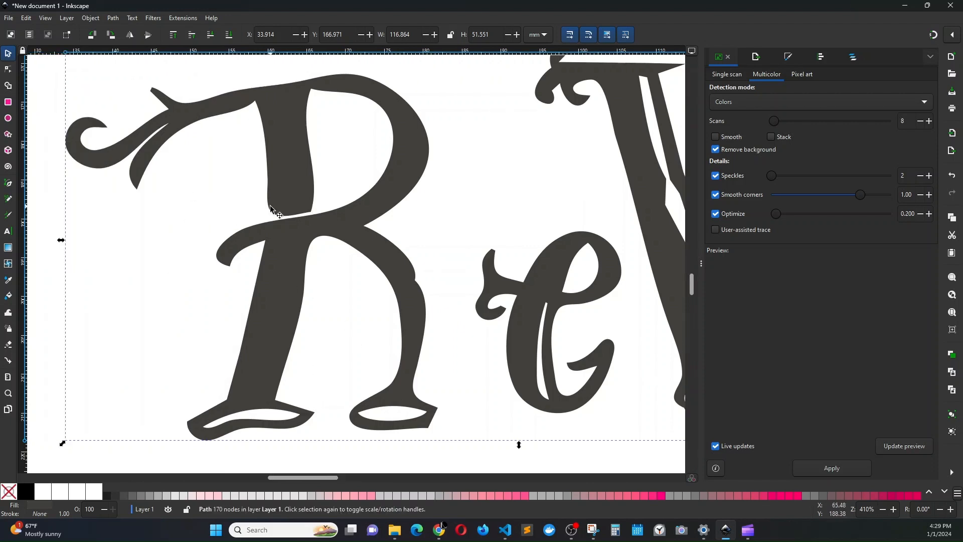
pyautogui.hscroll(6, 270, 205)
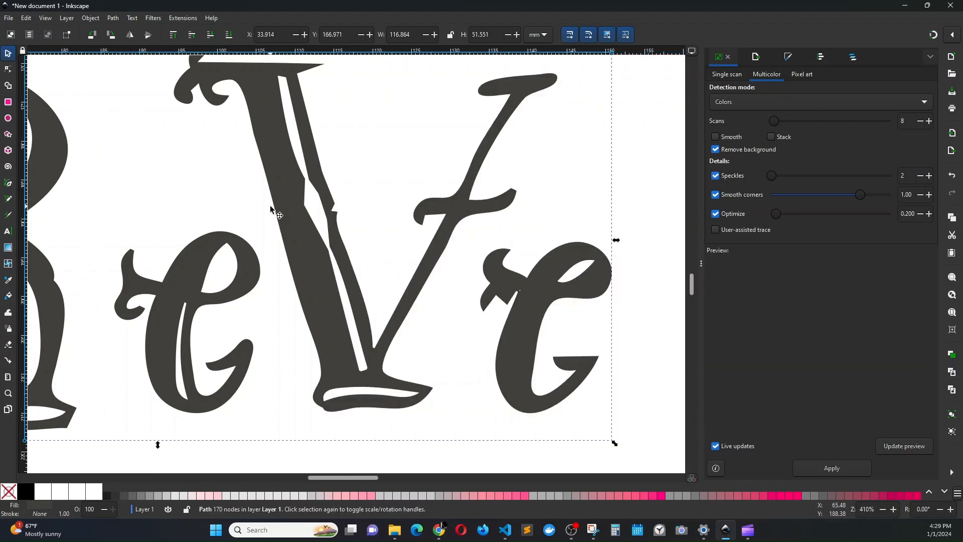
pyautogui.scroll(-4, 270, 205)
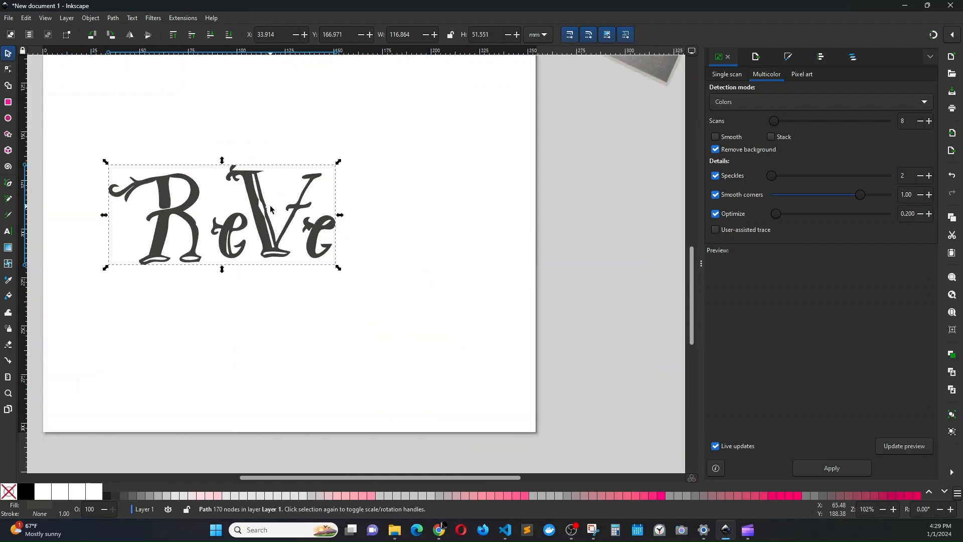
# Step: Start tracing the L in the inked photo with the Pen tool, following its upper-left flourish to the top of the stem
pyautogui.scroll(6, 448, 350)
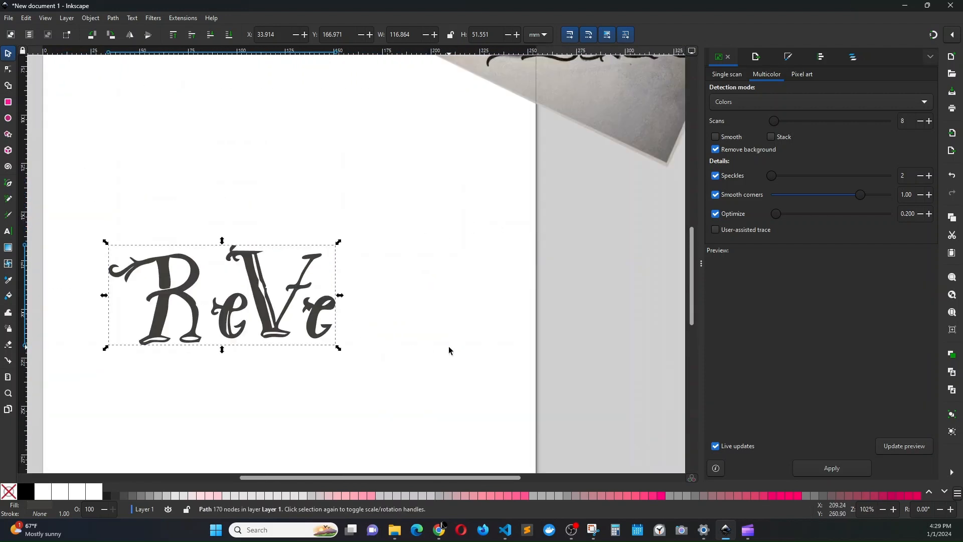
pyautogui.scroll(3, 448, 346)
pyautogui.hscroll(7, 449, 346)
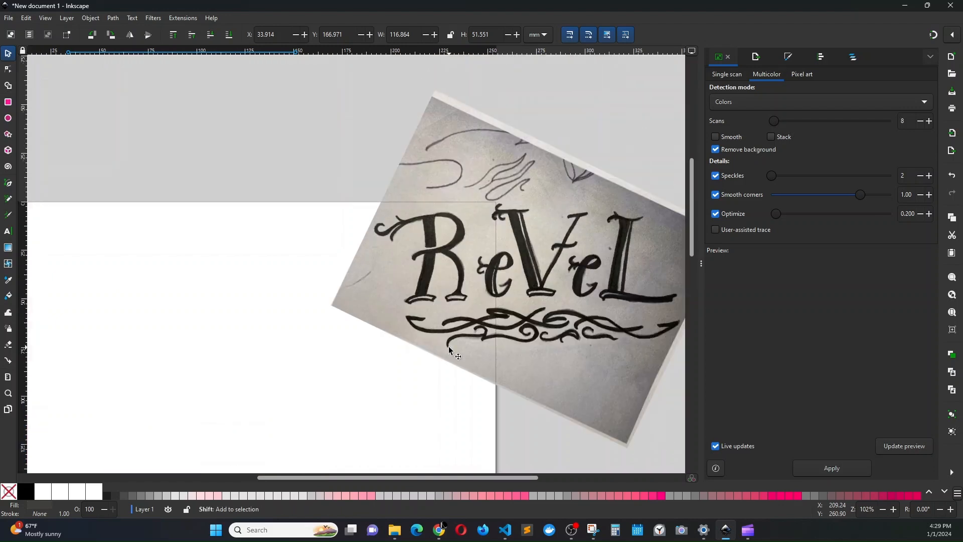
pyautogui.scroll(5, 455, 311)
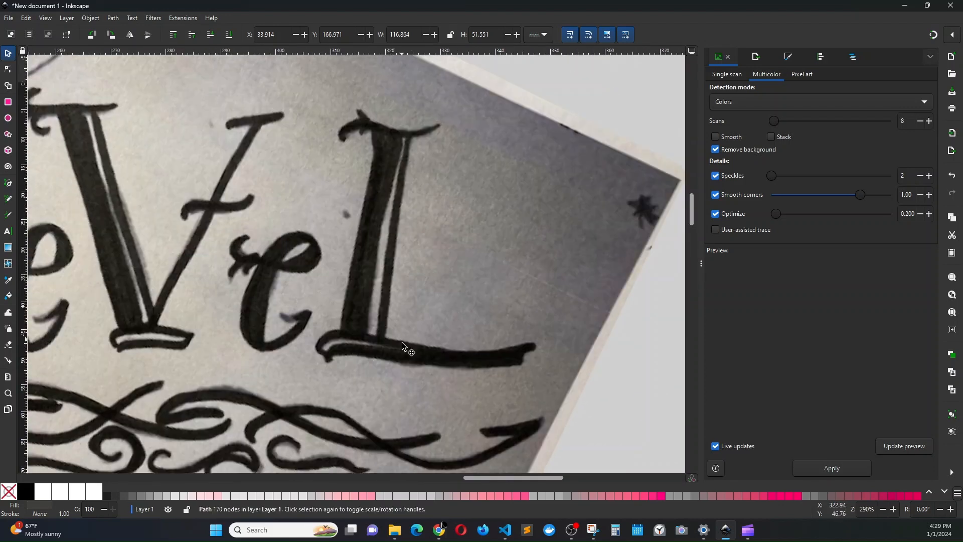
pyautogui.click(8, 183)
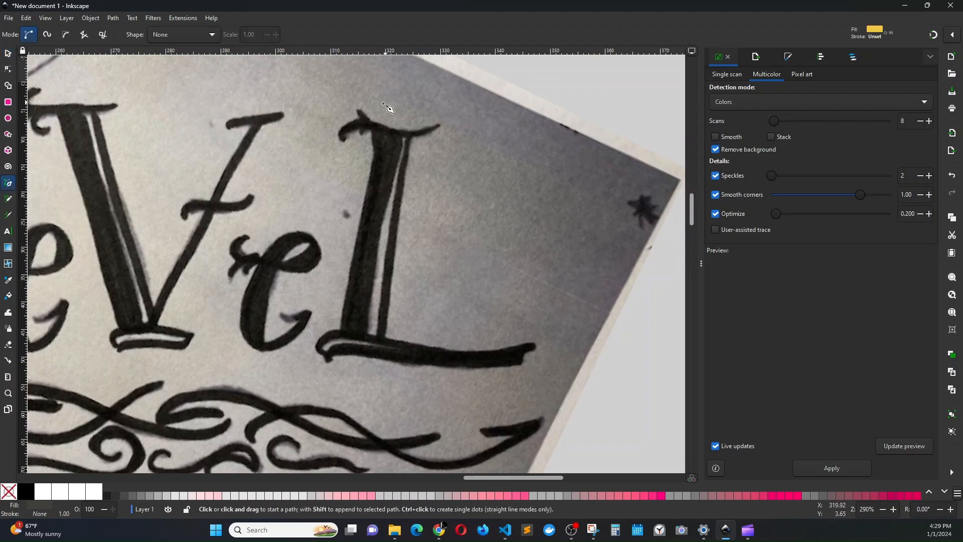
pyautogui.click(366, 115)
pyautogui.click(357, 109)
pyautogui.click(360, 118)
pyautogui.click(346, 123)
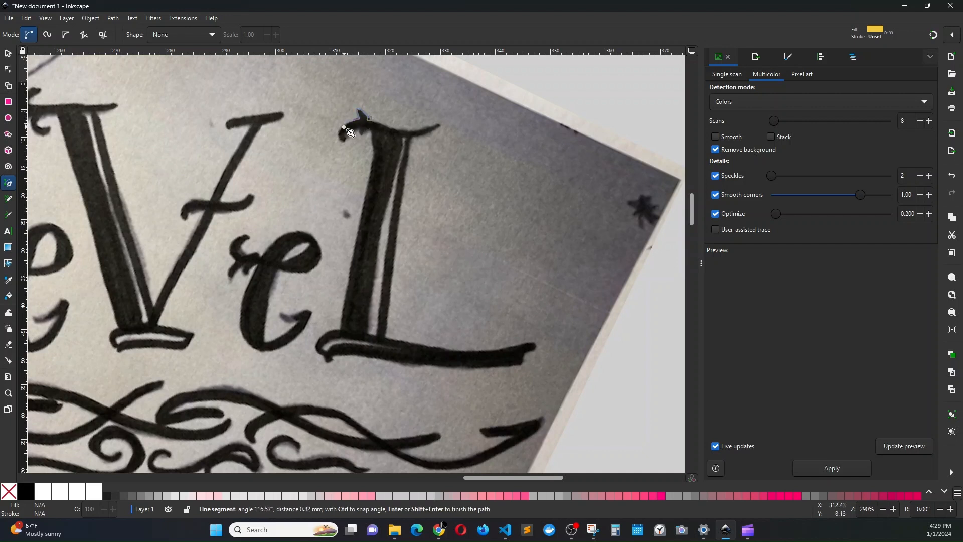
pyautogui.click(340, 133)
pyautogui.click(341, 140)
pyautogui.click(346, 135)
pyautogui.click(361, 127)
pyautogui.click(361, 135)
pyautogui.click(370, 131)
pyautogui.click(374, 152)
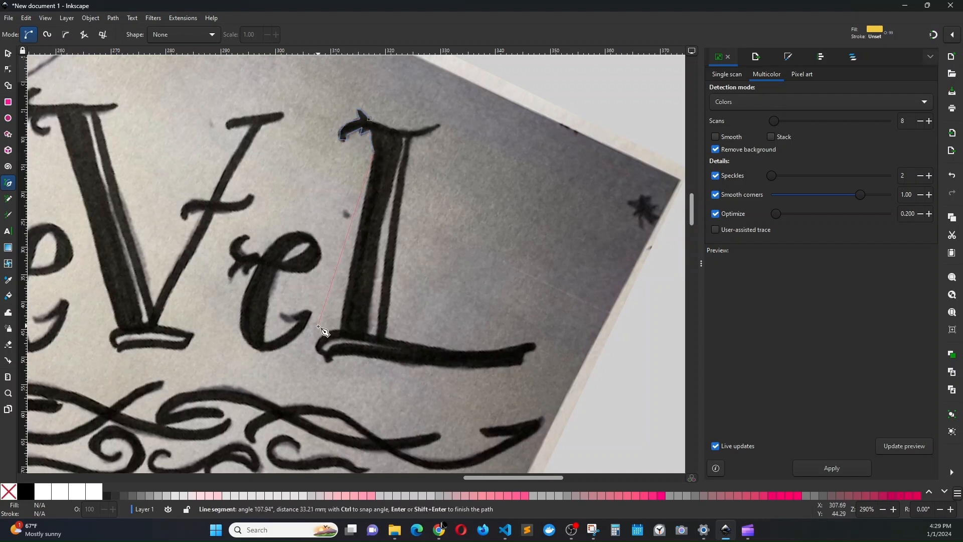
# Step: Continue the L's outline down the left edge of the stem and around the curled left end of its foot
pyautogui.click(341, 330)
pyautogui.click(328, 331)
pyautogui.click(320, 338)
pyautogui.click(315, 349)
pyautogui.click(324, 355)
pyautogui.click(328, 362)
pyautogui.click(332, 357)
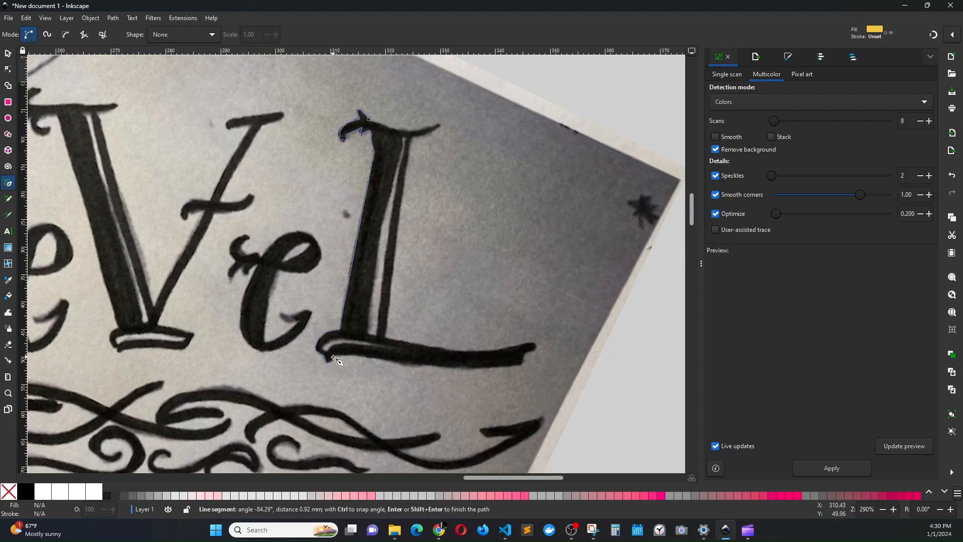
# Step: Trace the L's foot along its lower edge, around the right tip and back along the upper edge to the stem
pyautogui.click(356, 356)
pyautogui.click(380, 359)
pyautogui.click(422, 365)
pyautogui.click(482, 368)
pyautogui.click(521, 364)
pyautogui.click(525, 353)
pyautogui.click(535, 345)
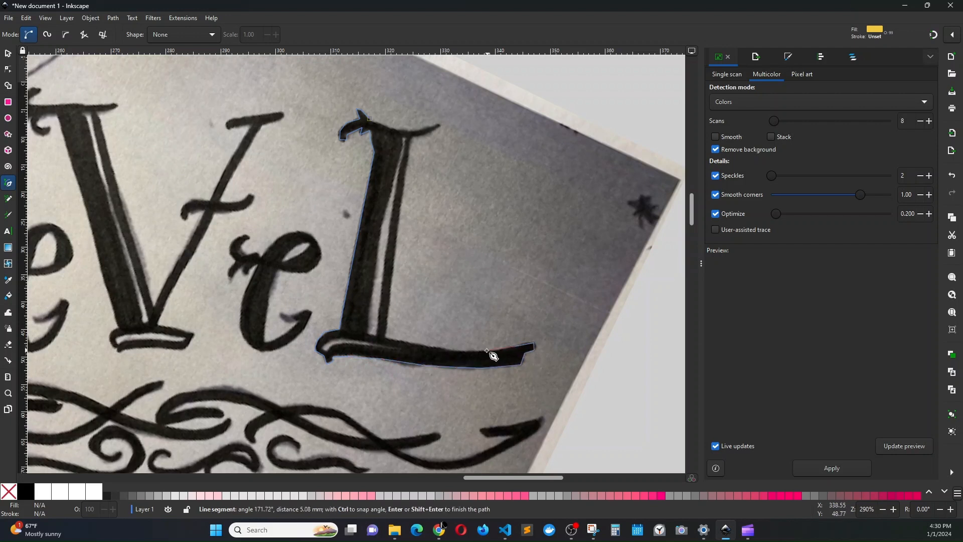
pyautogui.click(481, 350)
pyautogui.click(429, 347)
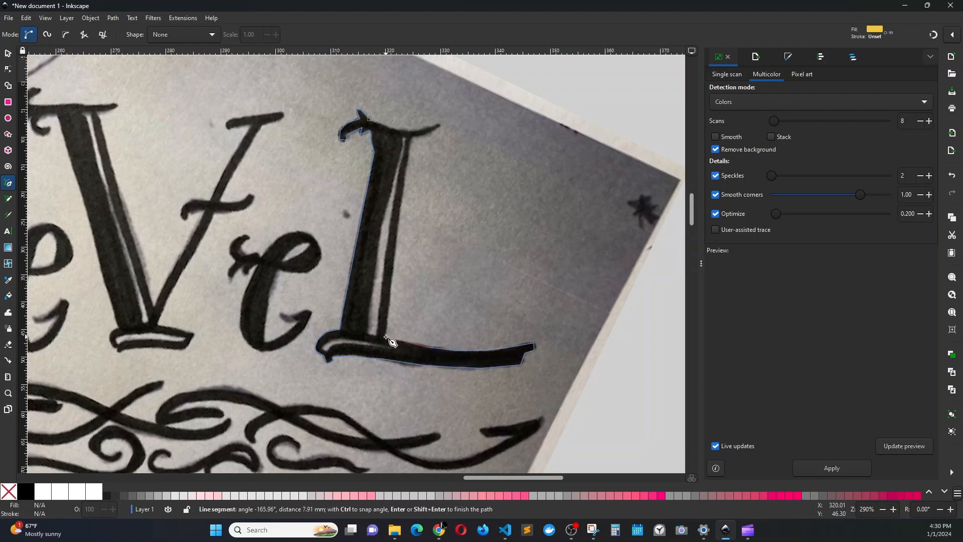
pyautogui.click(386, 336)
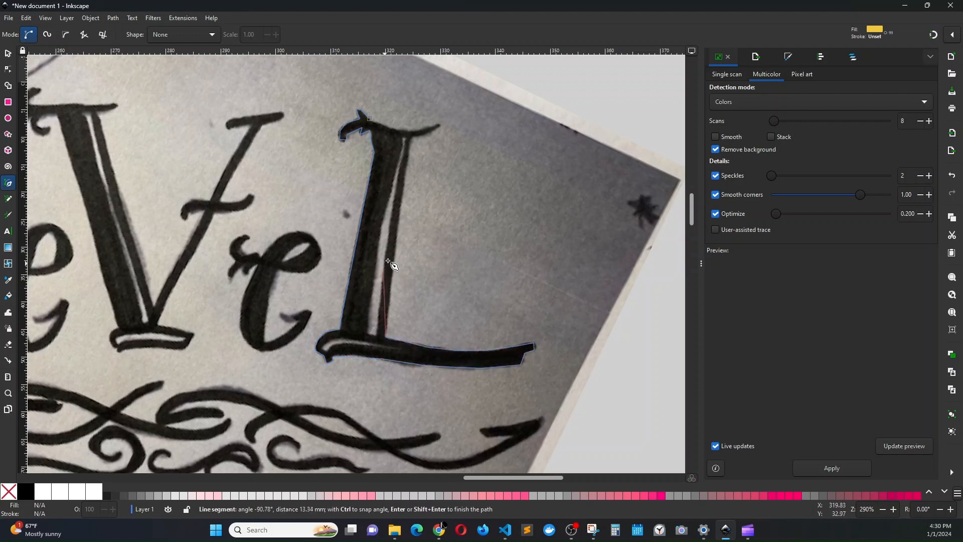
# Step: Trace the stem's right edge and the upper-right serif, and close the L outline at about 40 by 47 mm
pyautogui.click(413, 138)
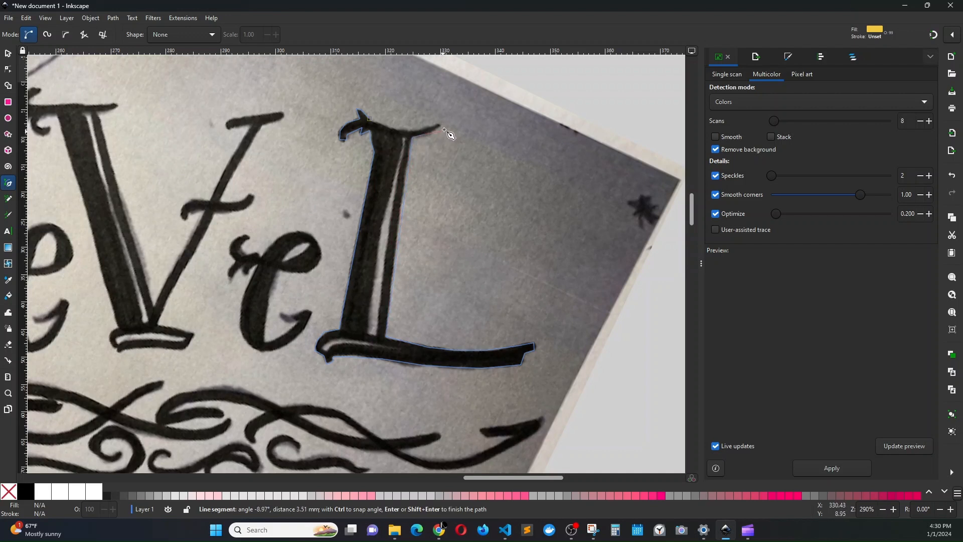
pyautogui.click(442, 127)
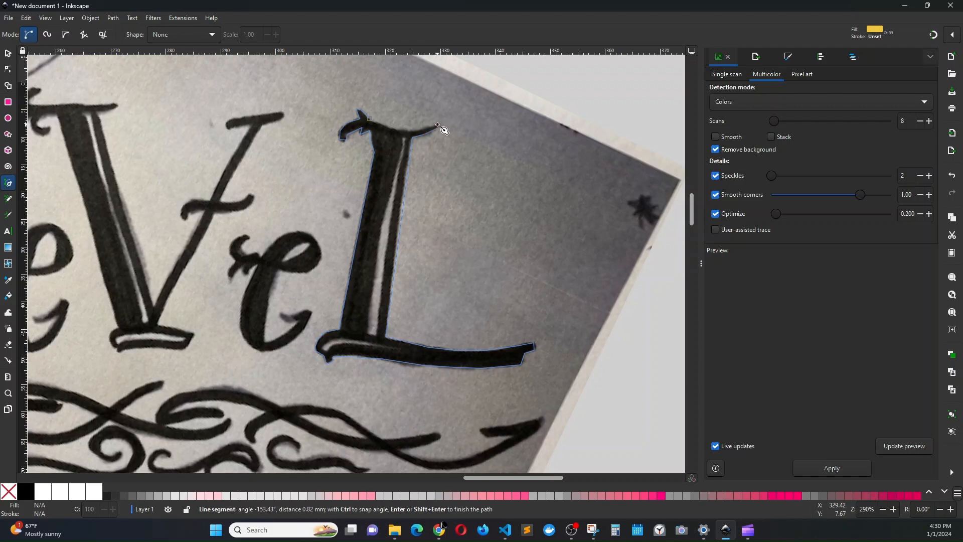
pyautogui.click(425, 129)
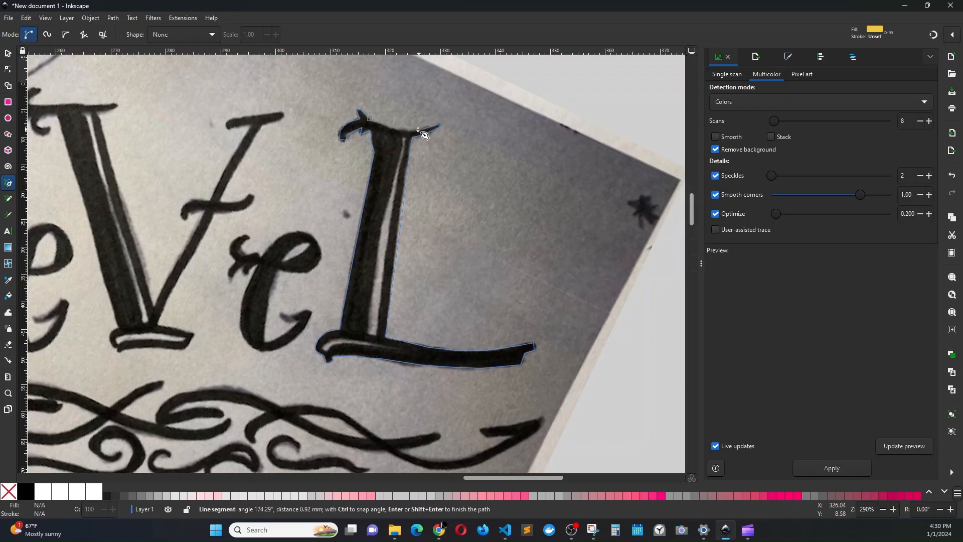
pyautogui.click(386, 126)
pyautogui.click(373, 120)
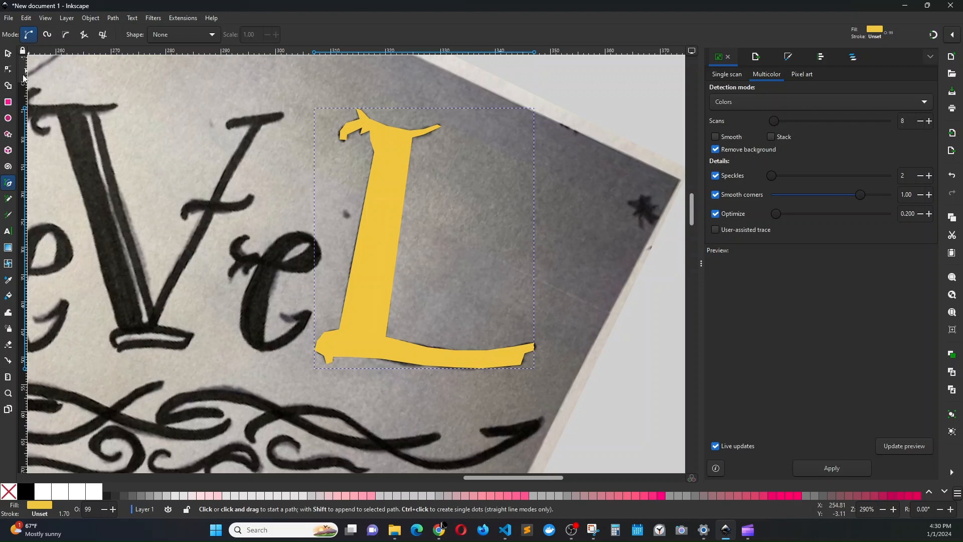
# Step: Move the yellow L next to the last e of the ReVe lettering on the page, at about X 149, Y 169 mm
pyautogui.click(8, 54)
pyautogui.scroll(-3, 480, 239)
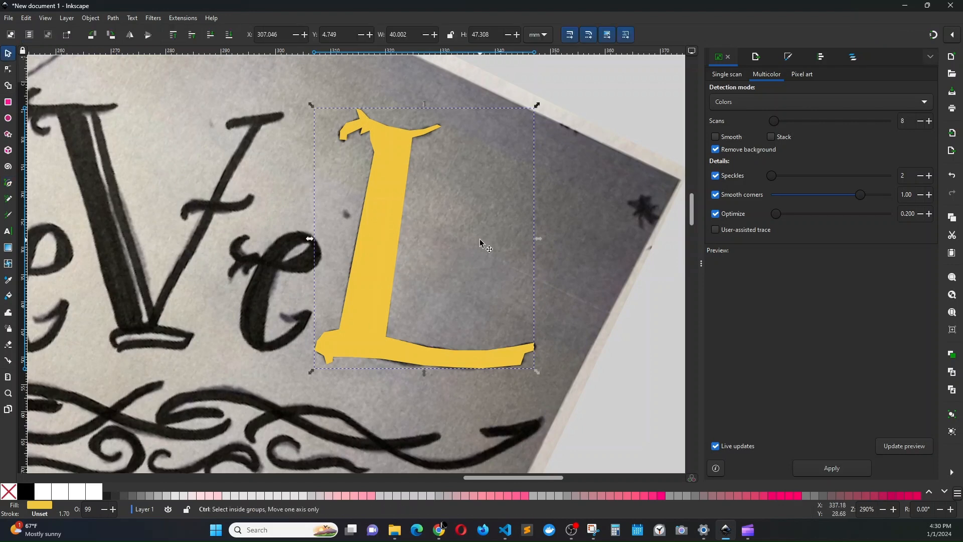
pyautogui.scroll(-2, 480, 239)
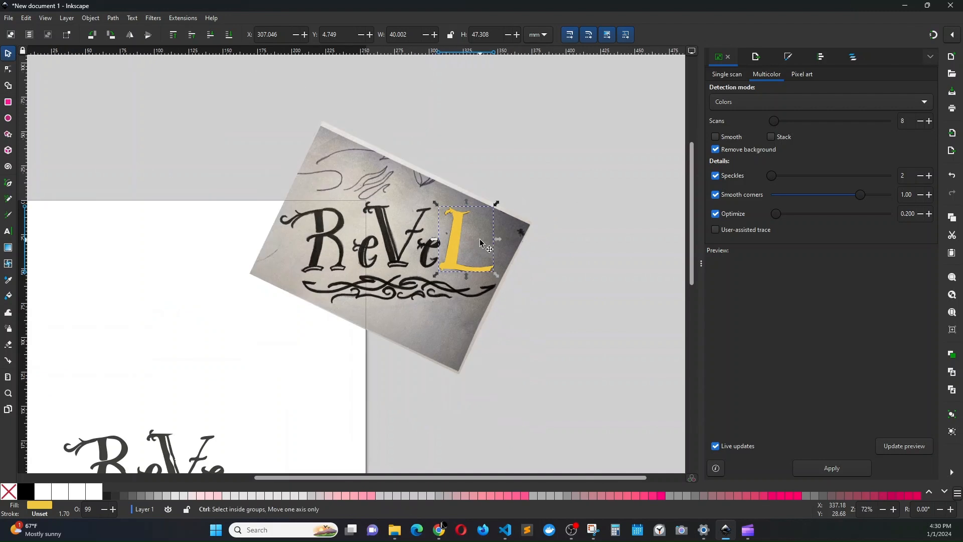
pyautogui.moveTo(461, 240); pyautogui.dragTo(306, 399)
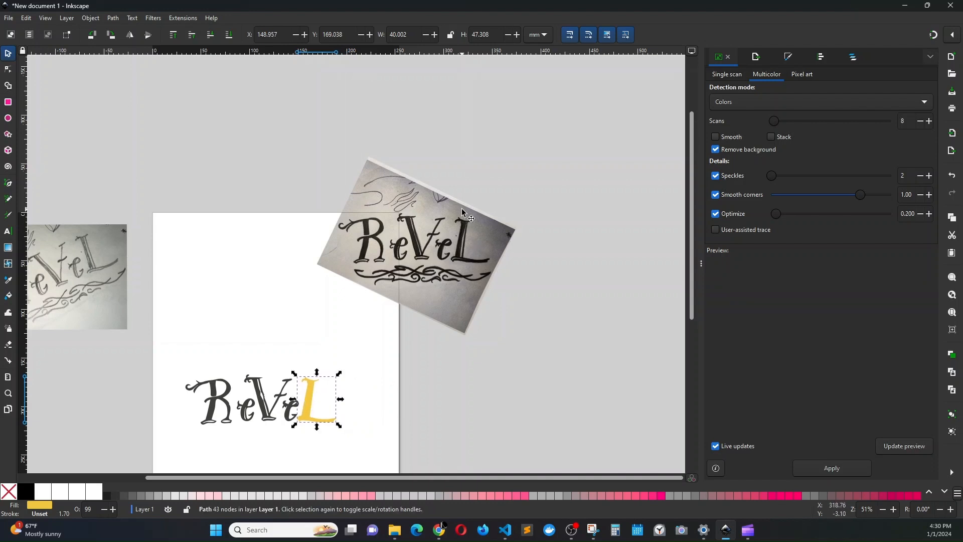
# Step: Move the inked Revel photo farther right off the page, to about X 206, Y -46 mm
pyautogui.hscroll(-4, 88, 314)
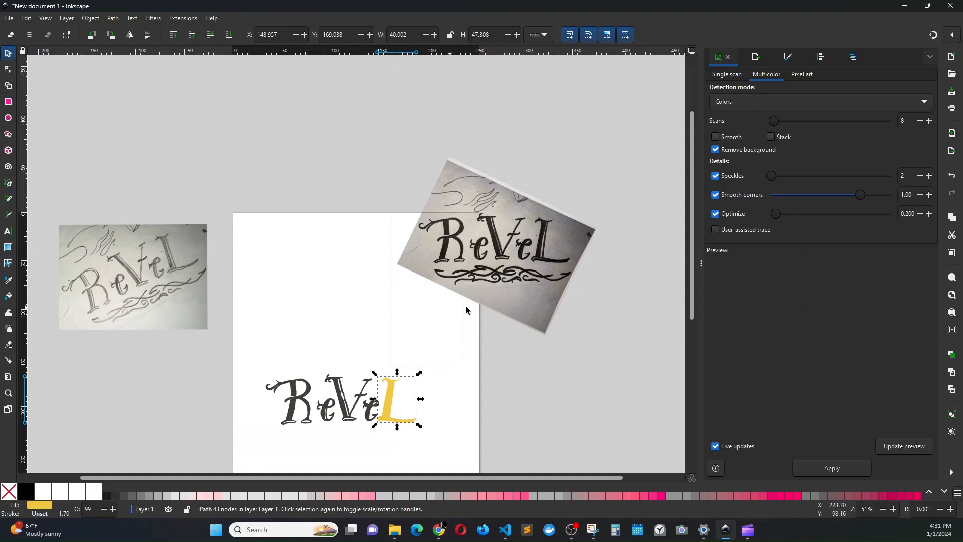
pyautogui.moveTo(514, 278)
pyautogui.mouseDown()
pyautogui.moveTo(537, 283)
pyautogui.moveTo(536, 274)
pyautogui.mouseUp()
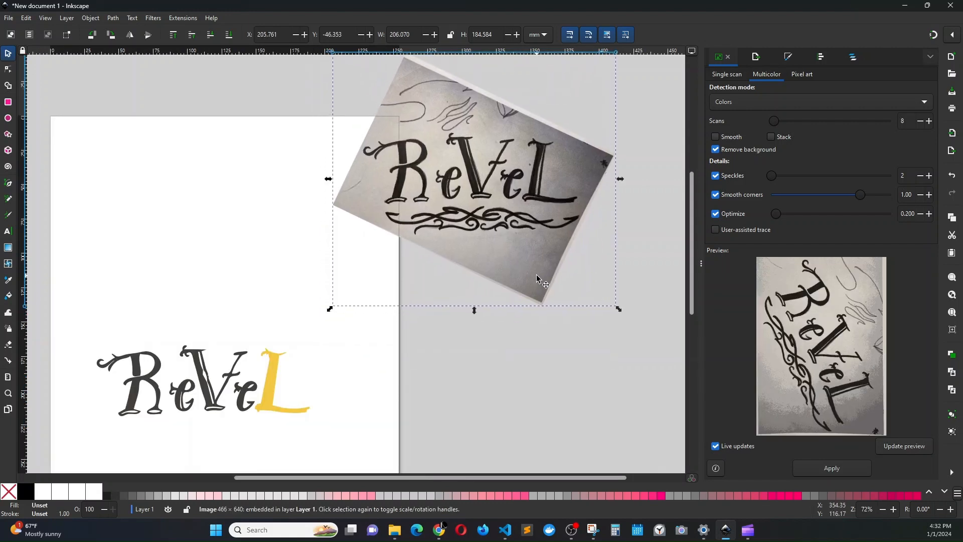
# Step: Move the whole ReVeL lettering up near the page's top edge, to about X 22, Y 2.6 mm
pyautogui.moveTo(47, 330)
pyautogui.mouseDown()
pyautogui.moveTo(347, 407)
pyautogui.moveTo(357, 440)
pyautogui.mouseUp()
pyautogui.moveTo(210, 387); pyautogui.dragTo(185, 150)
pyautogui.click(333, 103)
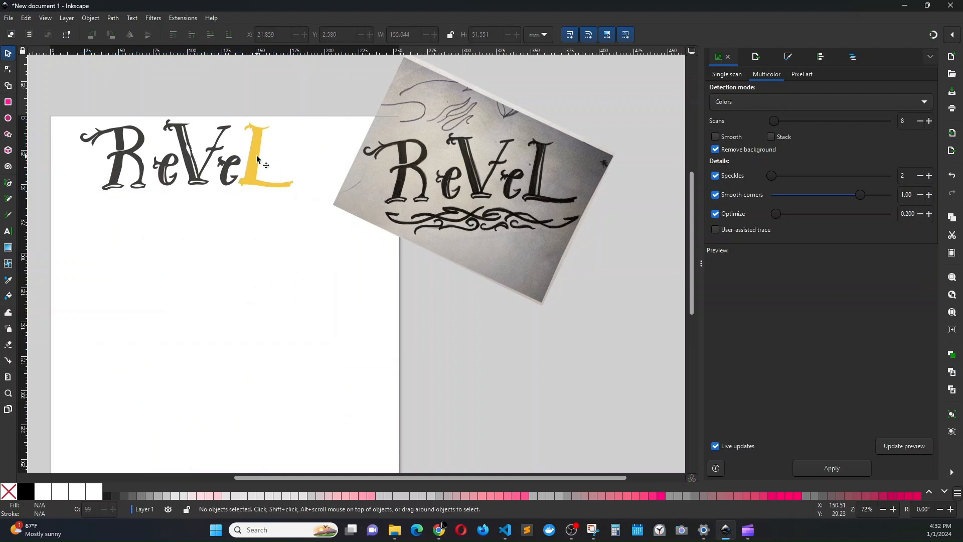
# Step: Recolour the yellow L with the dark grey picked from the R
pyautogui.click(257, 155)
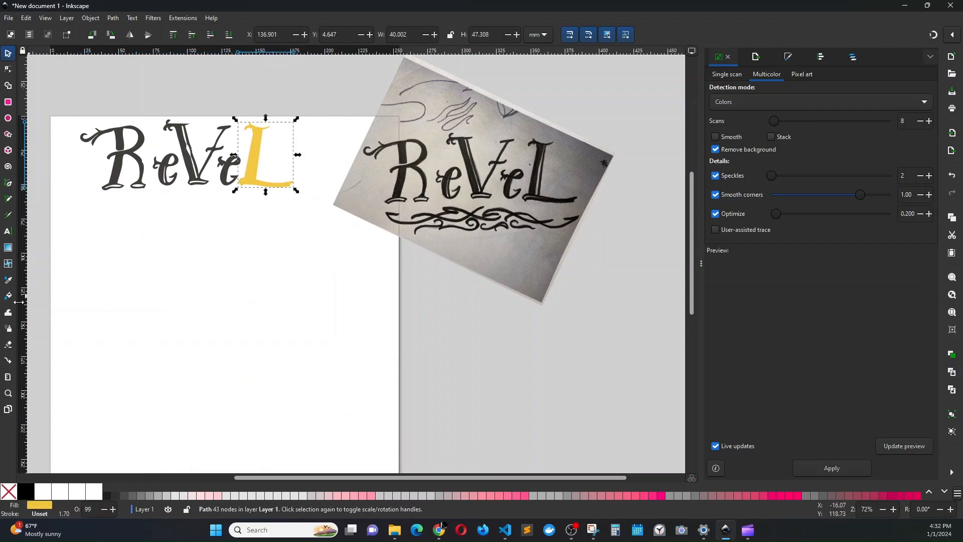
pyautogui.click(8, 280)
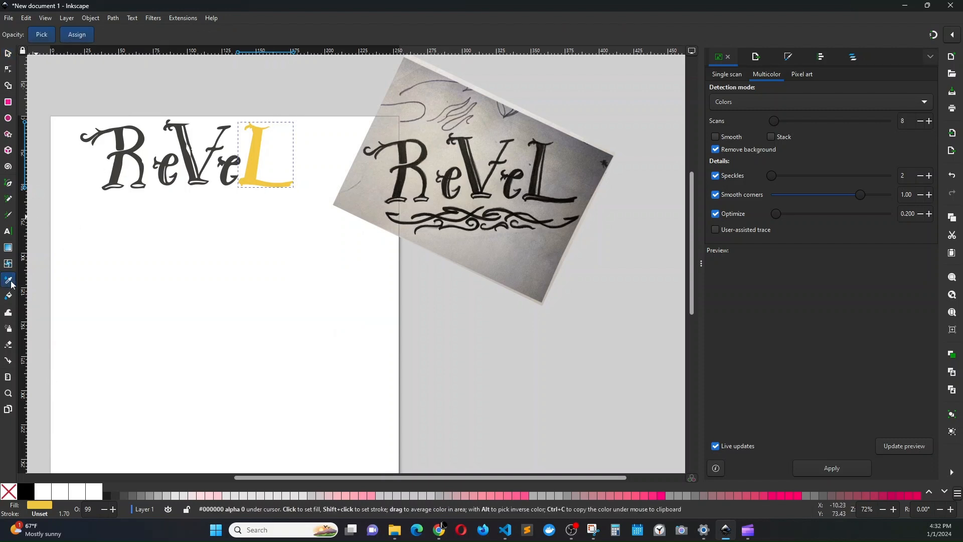
pyautogui.click(119, 140)
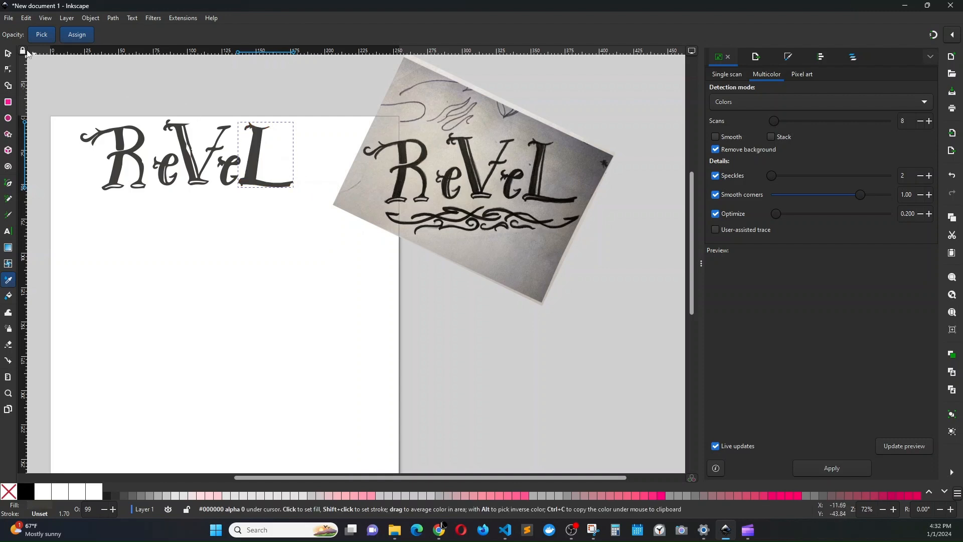
# Step: Group the L with the ReVe lettering into one object
pyautogui.click(9, 54)
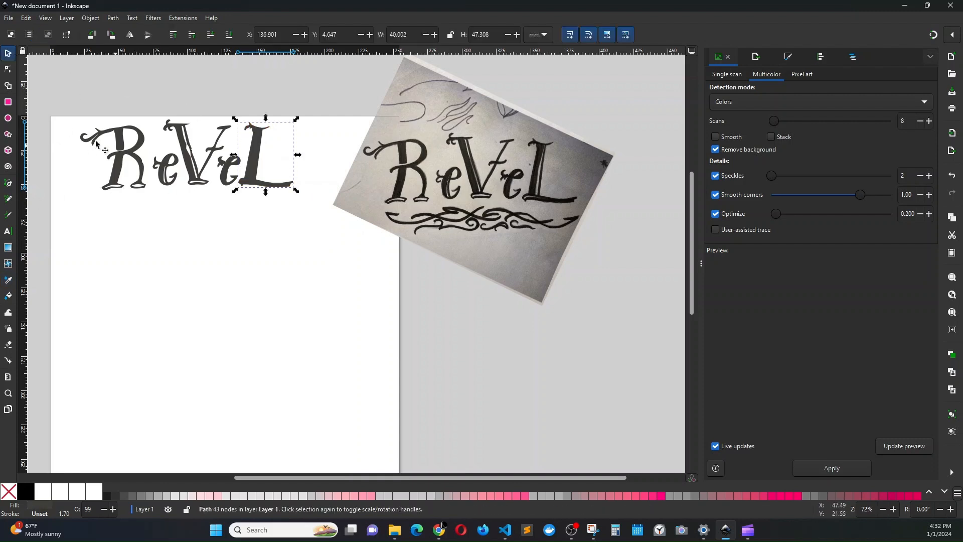
pyautogui.moveTo(63, 103)
pyautogui.mouseDown()
pyautogui.moveTo(253, 190)
pyautogui.moveTo(306, 201)
pyautogui.mouseUp()
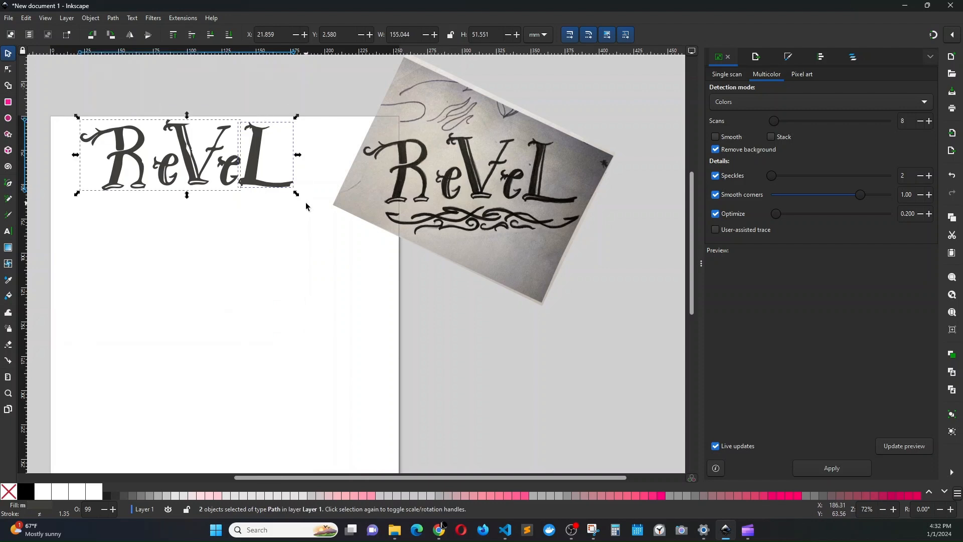
pyautogui.hotkey('ctrl', 'g')
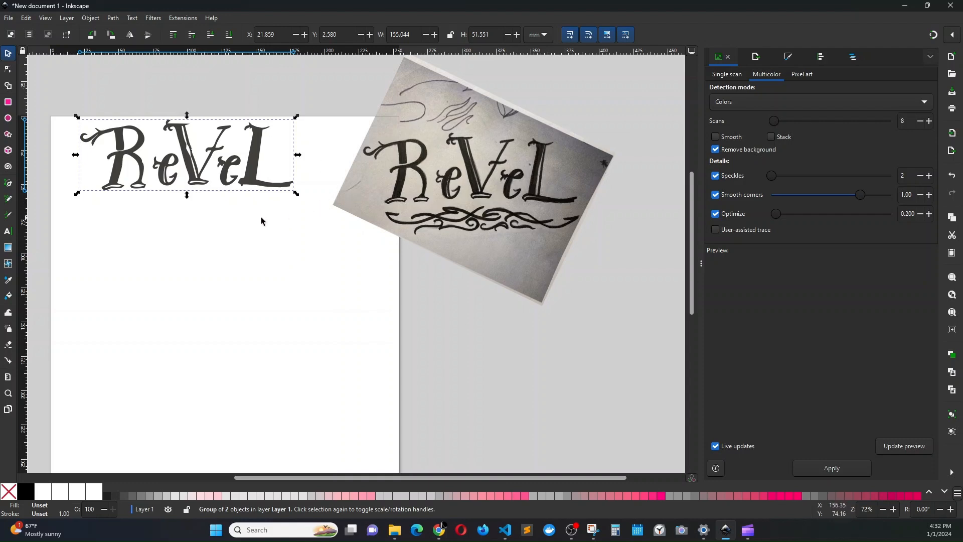
# Step: Auto-smooth the L's outline nodes around the upper-left serif's hook and at the left end of the foot
pyautogui.scroll(3, 259, 219)
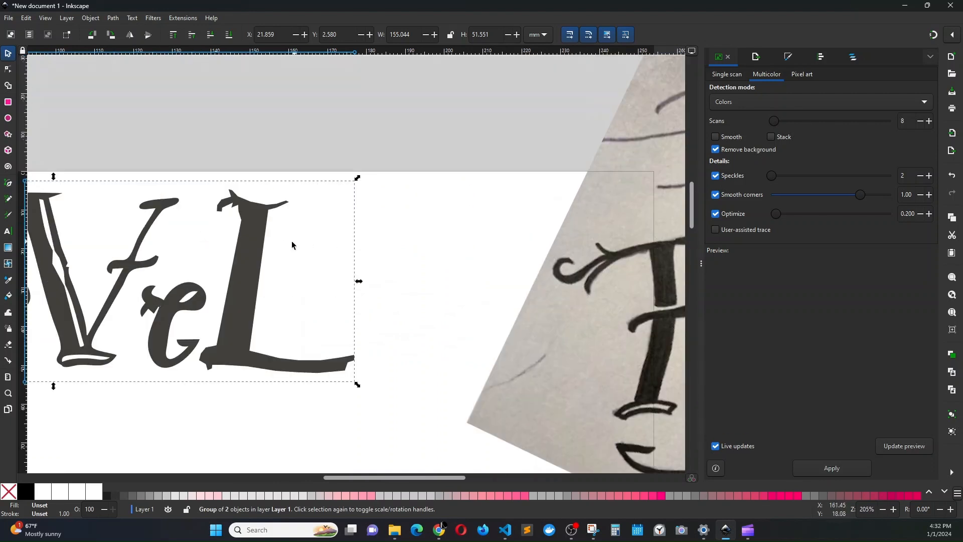
pyautogui.scroll(2, 269, 315)
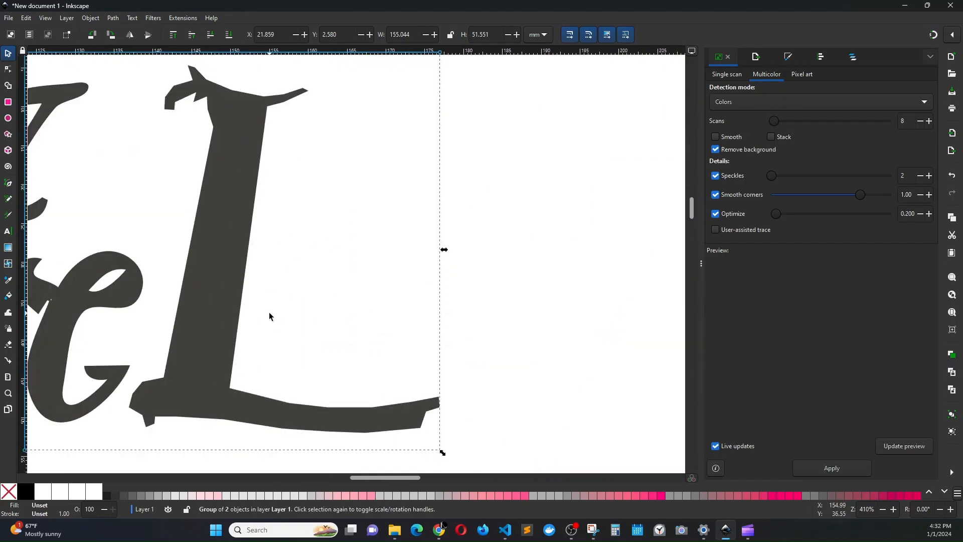
pyautogui.click(233, 259)
pyautogui.click(8, 70)
pyautogui.click(218, 209)
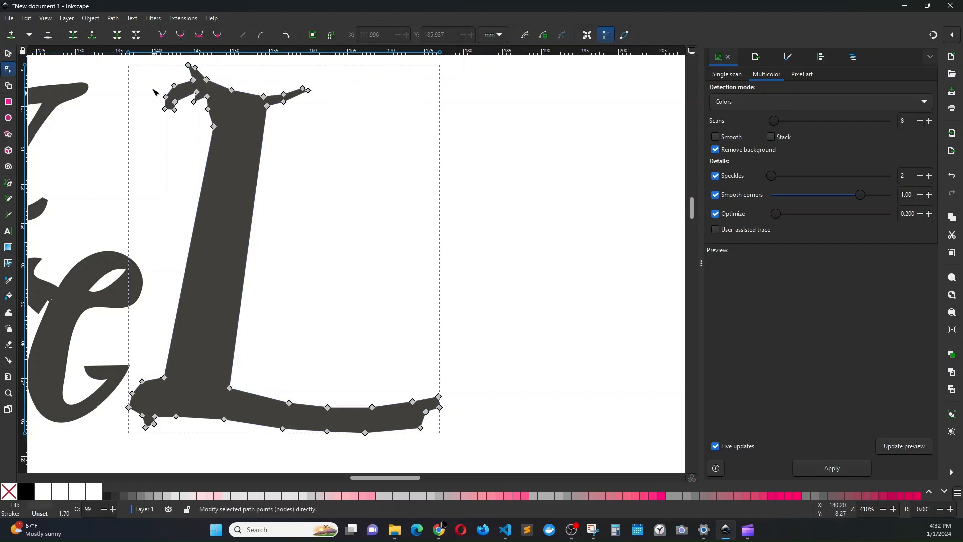
pyautogui.moveTo(154, 84); pyautogui.dragTo(173, 115)
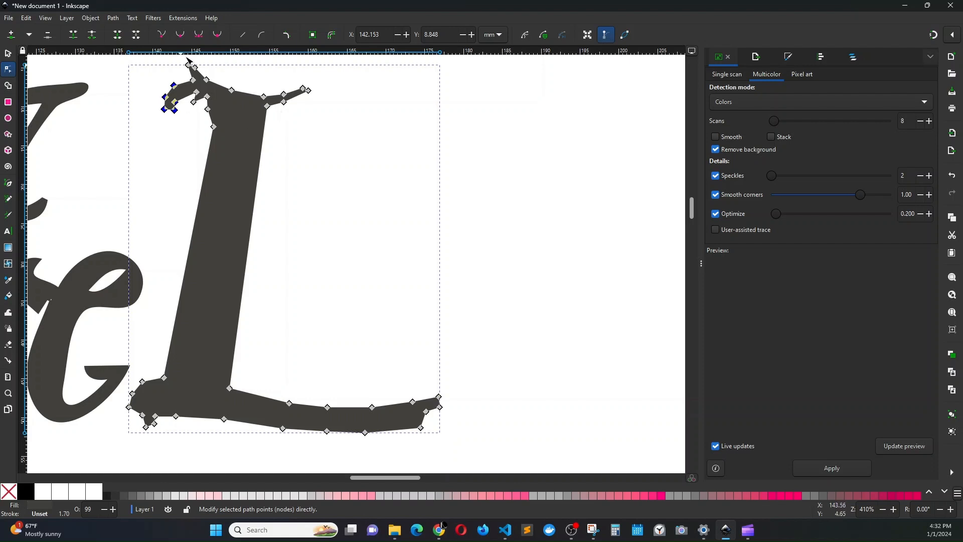
pyautogui.click(219, 35)
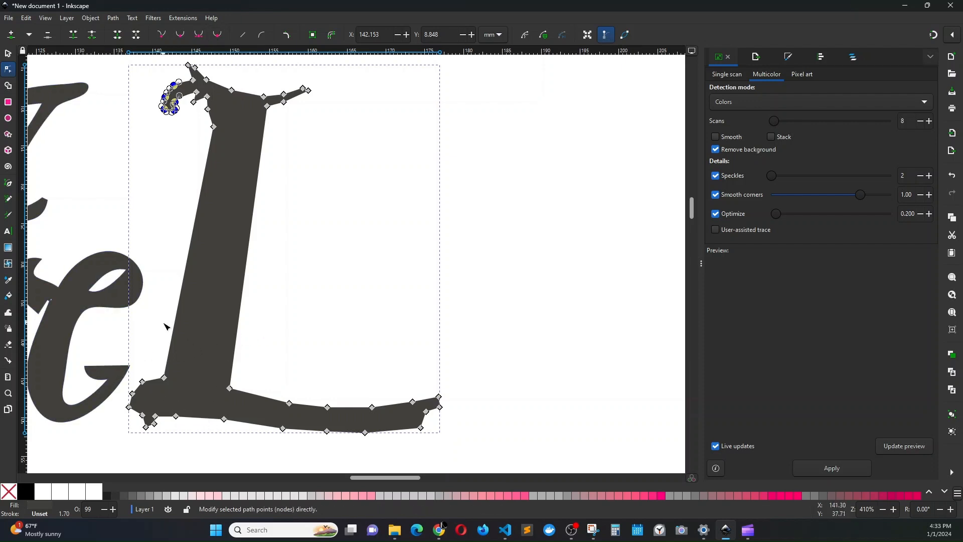
pyautogui.moveTo(112, 348); pyautogui.dragTo(161, 437)
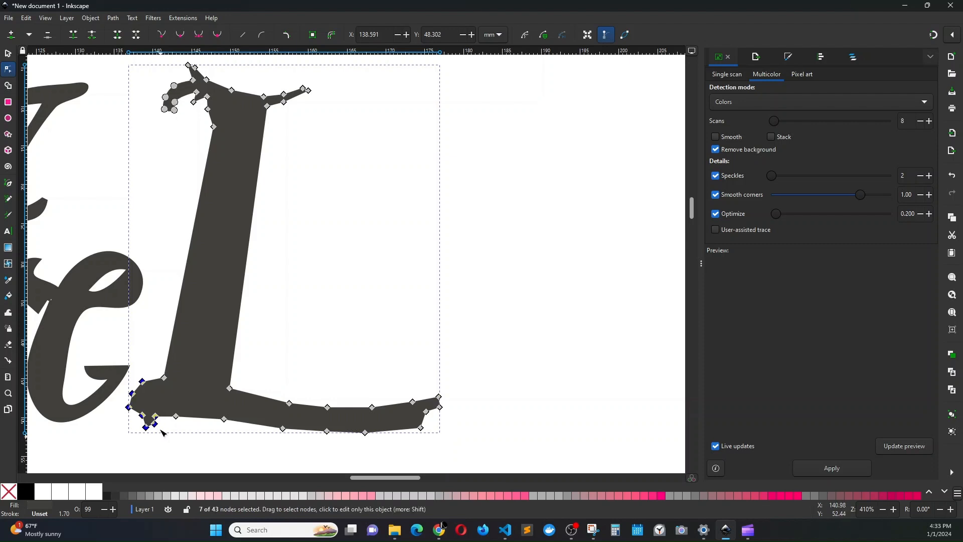
pyautogui.click(219, 37)
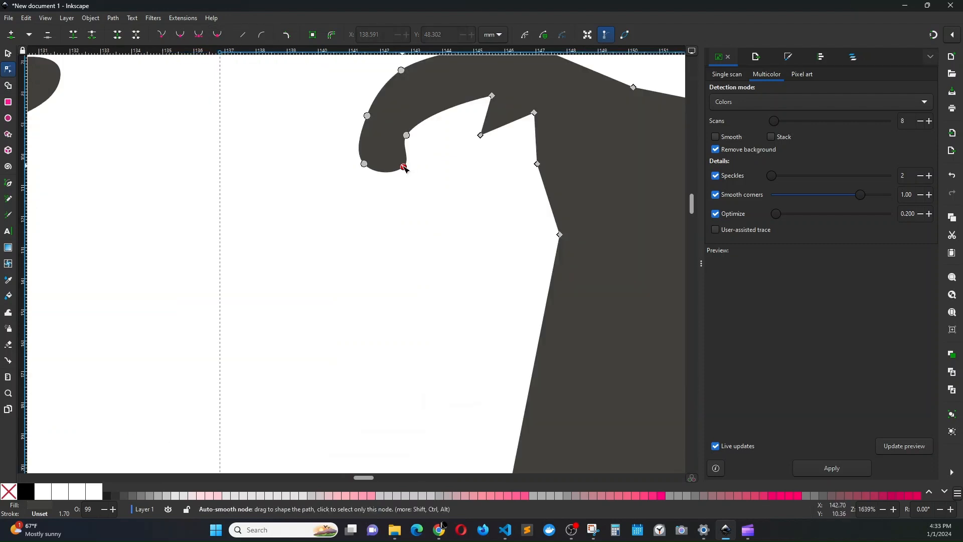
# Step: Reshape the upper-left hook of the L with a lower, pointed corner tip and a deeper, rounder inner curve
pyautogui.click(404, 167)
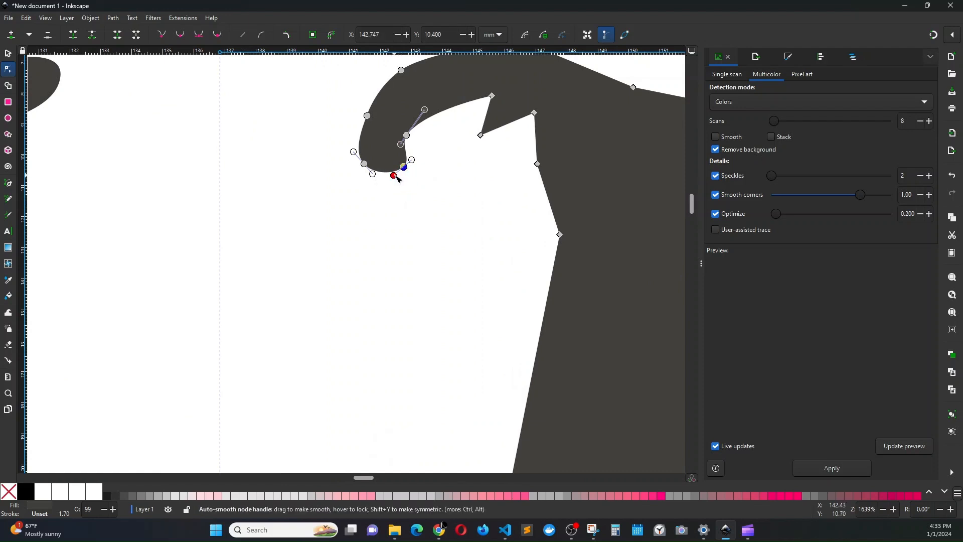
pyautogui.moveTo(398, 179)
pyautogui.mouseDown()
pyautogui.moveTo(413, 164)
pyautogui.moveTo(403, 164)
pyautogui.moveTo(403, 179)
pyautogui.mouseUp()
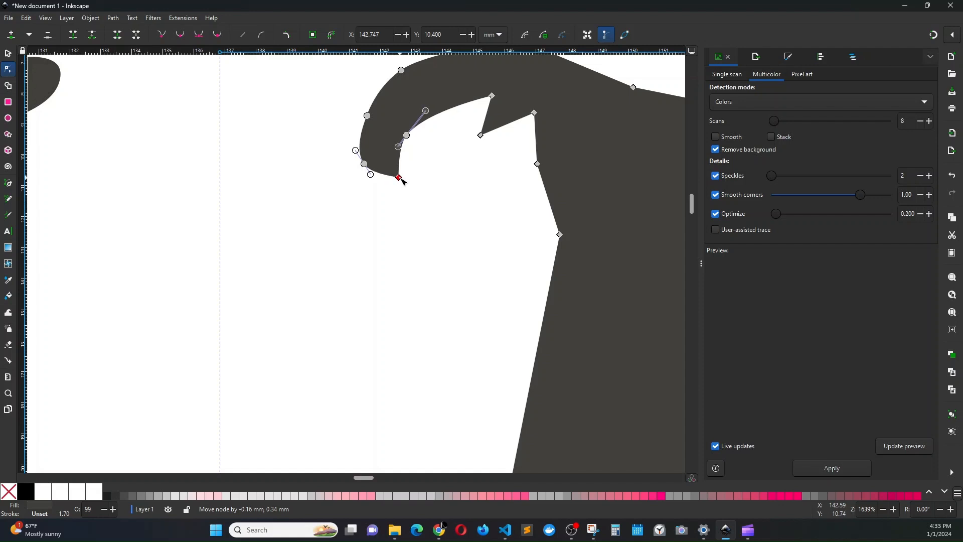
pyautogui.click(428, 181)
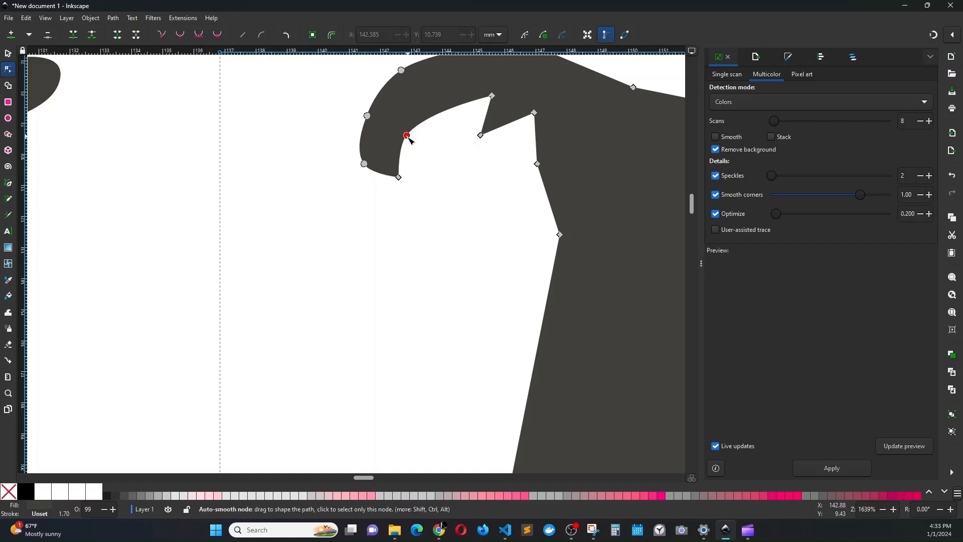
pyautogui.moveTo(410, 139); pyautogui.dragTo(438, 83)
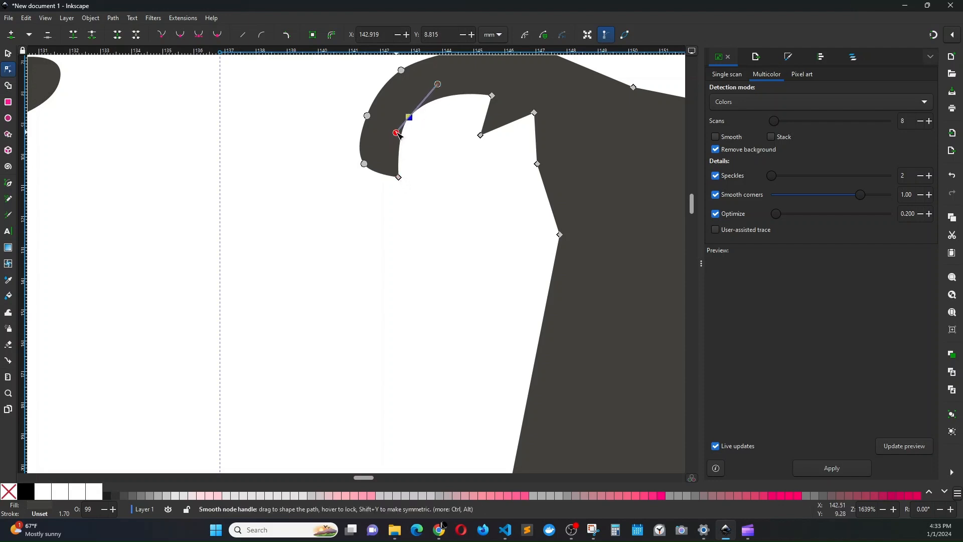
pyautogui.moveTo(397, 134); pyautogui.dragTo(375, 145)
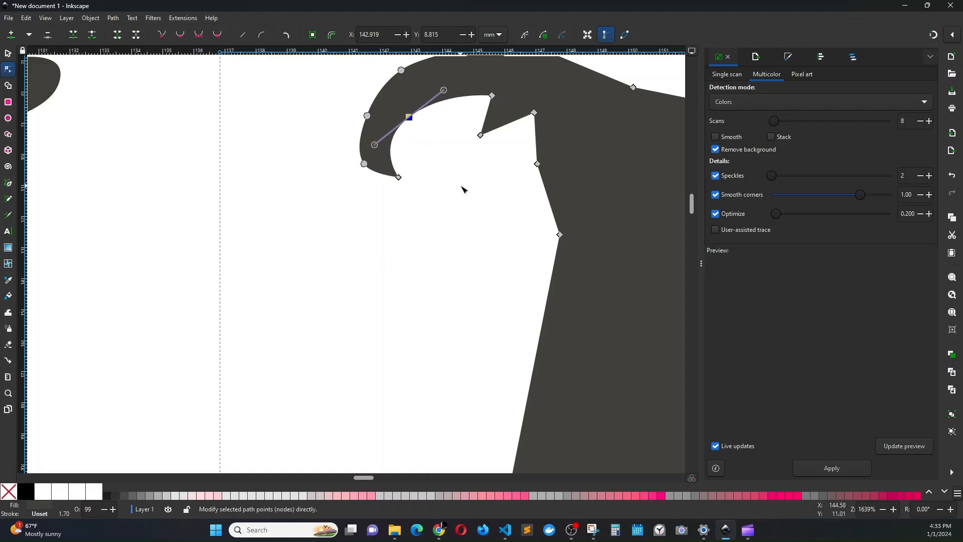
# Step: Lower the corner node beside the L's upper-left spike by about 0.76 mm and auto-smooth the node below the serif on the stem's left edge
pyautogui.scroll(4, 464, 190)
pyautogui.scroll(2, 482, 144)
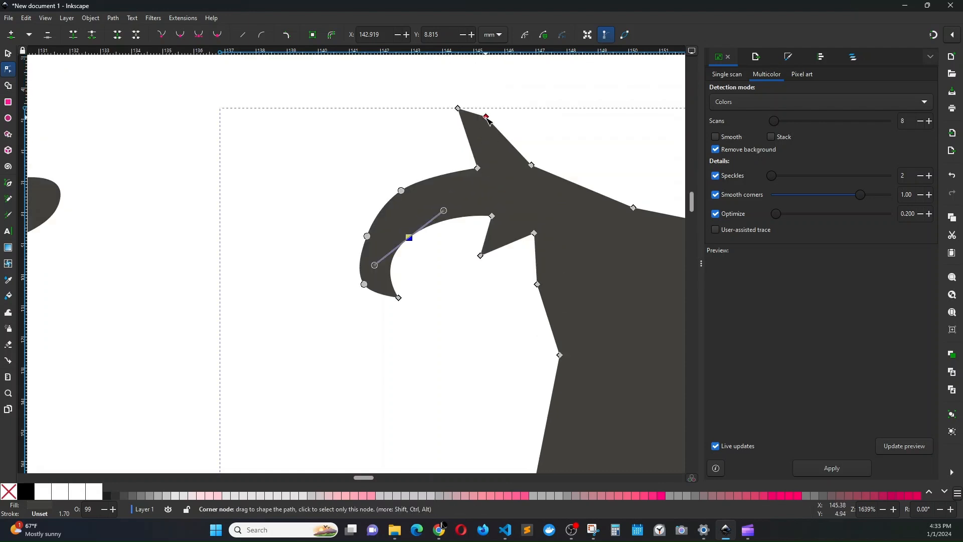
pyautogui.moveTo(486, 117); pyautogui.dragTo(489, 141)
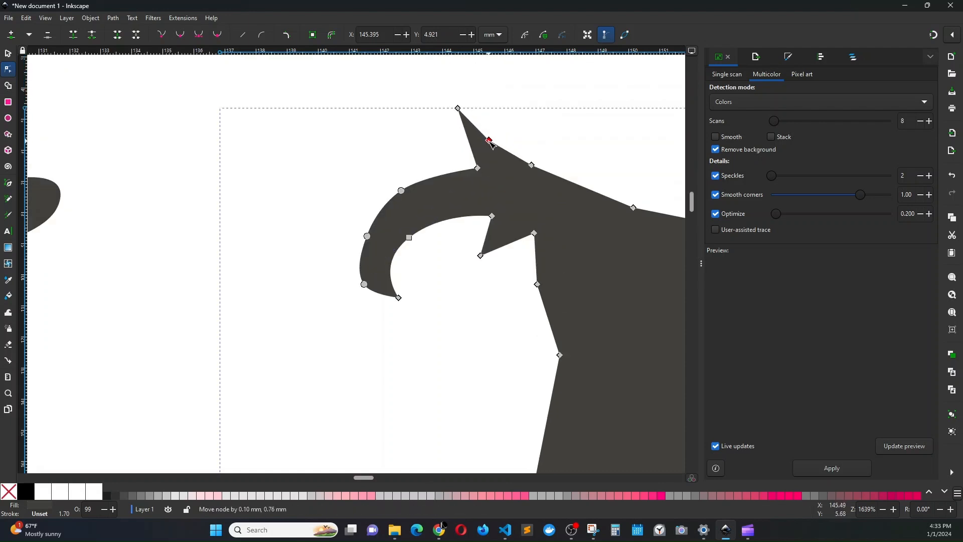
pyautogui.click(537, 285)
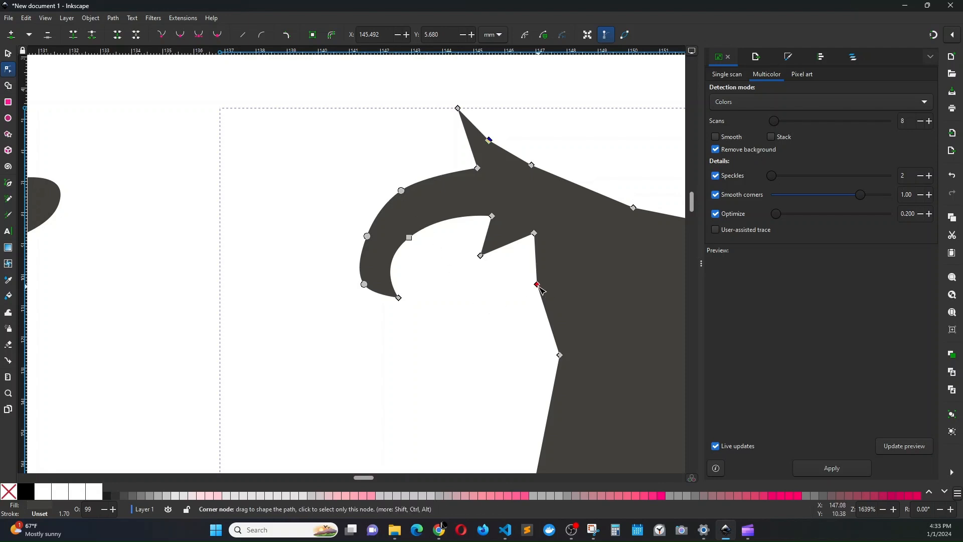
pyautogui.click(220, 36)
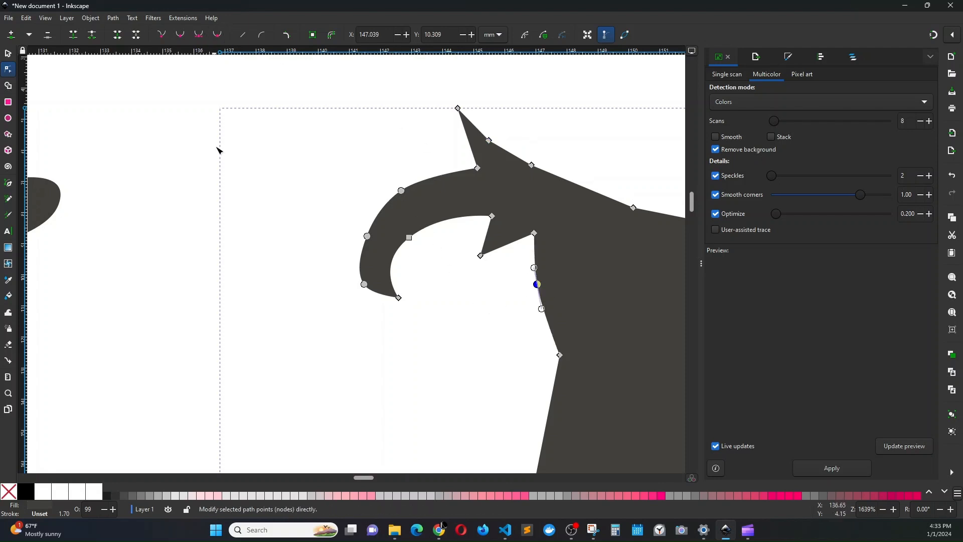
# Step: Smooth the L's top edge by auto-smoothing its middle node and deleting the two corner nodes between it and the spike tip
pyautogui.click(634, 208)
pyautogui.click(218, 35)
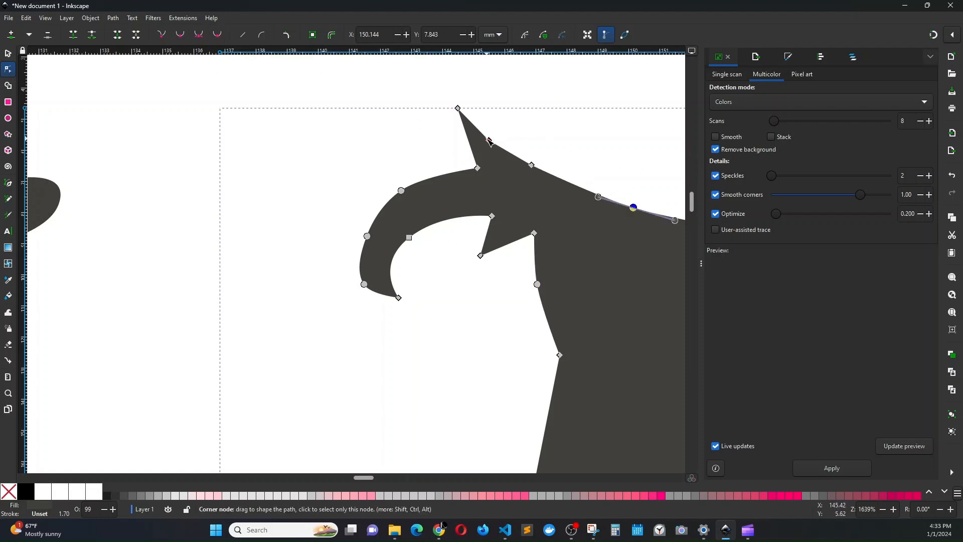
pyautogui.click(490, 141)
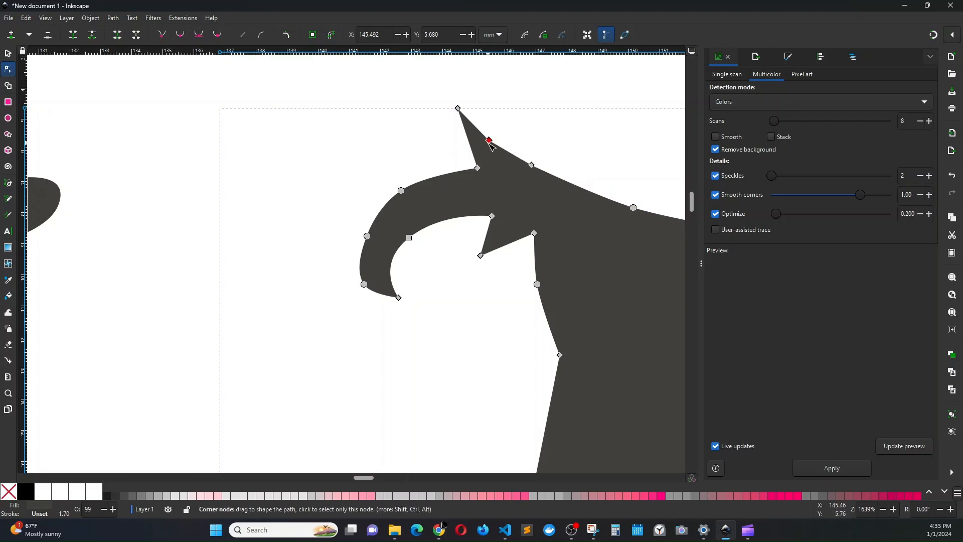
pyautogui.keyDown('shift'); pyautogui.click(532, 166); pyautogui.keyUp('shift')
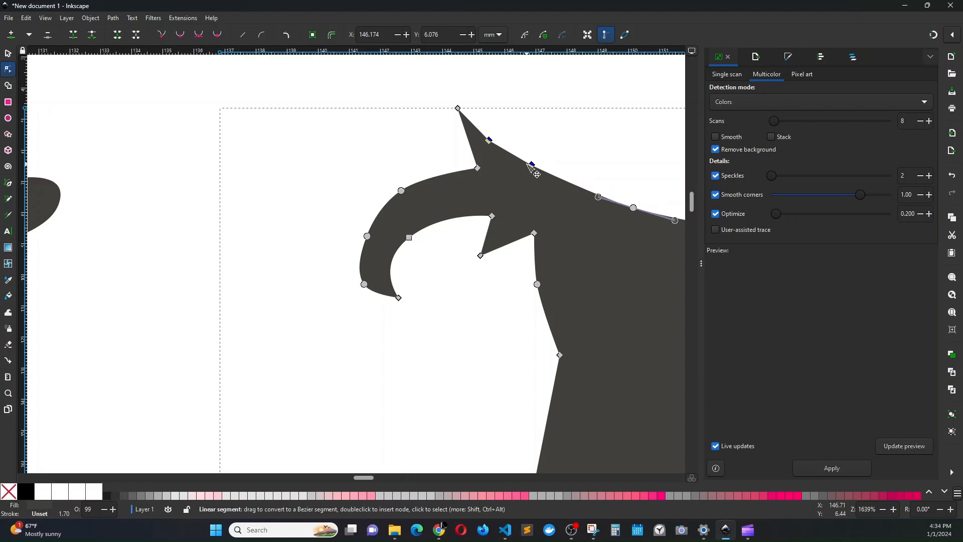
pyautogui.click(576, 147)
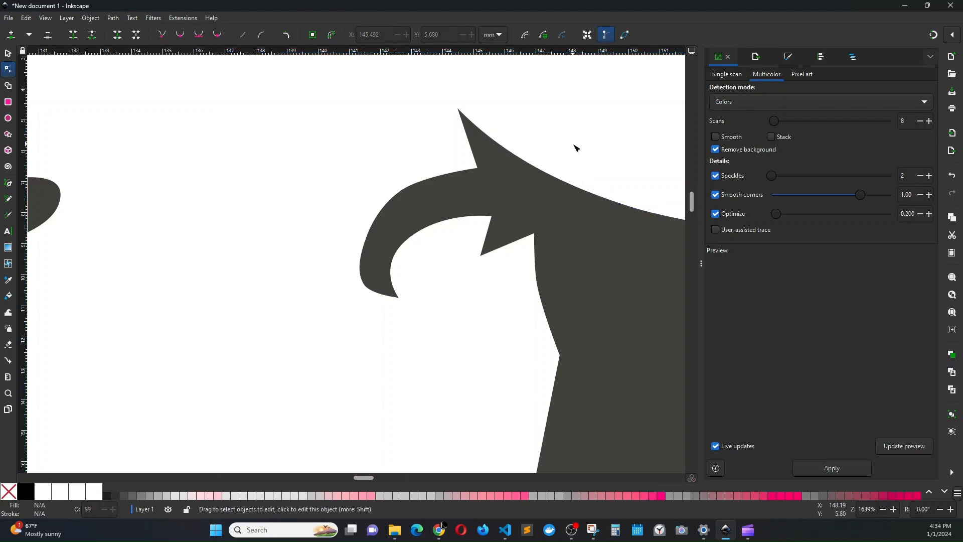
# Step: Delete the corner node on the upper edge of the L's right serif and auto-smooth the node where the serif meets the stem top
pyautogui.hscroll(8, 576, 147)
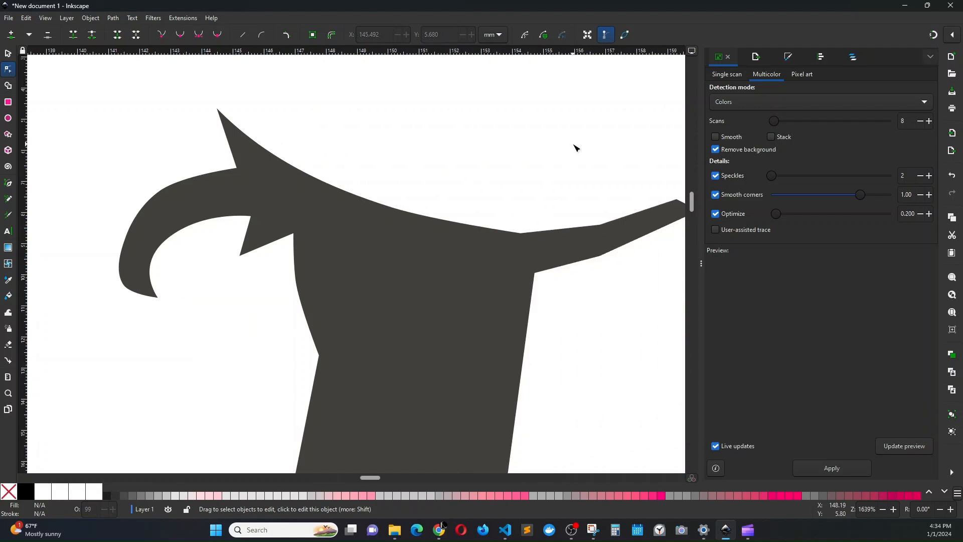
pyautogui.hscroll(1, 575, 147)
pyautogui.click(586, 238)
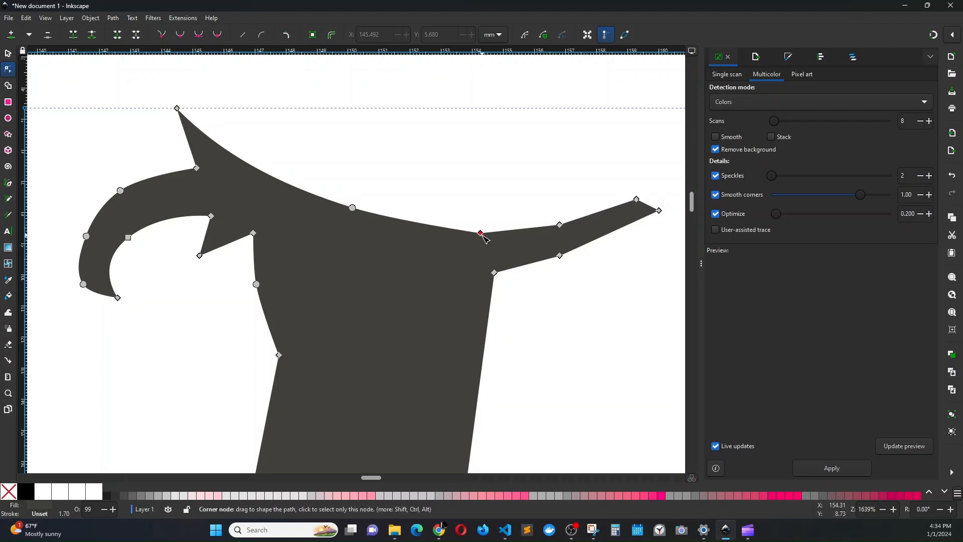
pyautogui.click(561, 225)
pyautogui.press('Delete')
pyautogui.click(481, 234)
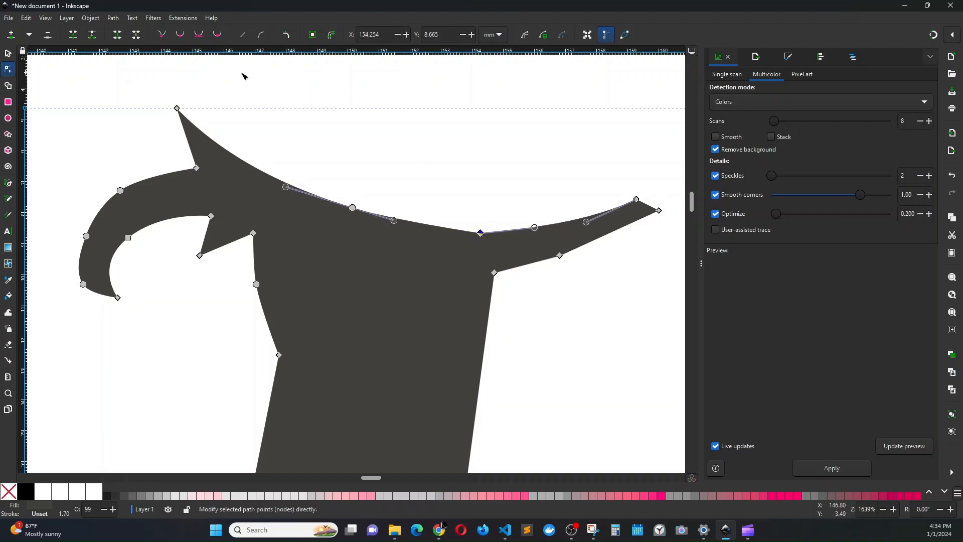
pyautogui.click(218, 35)
pyautogui.click(535, 179)
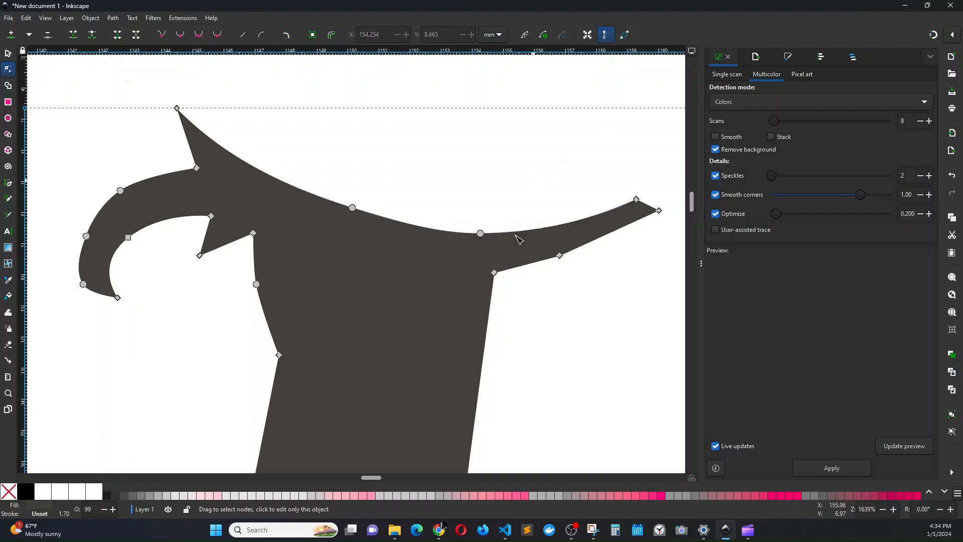
# Step: Auto-smooth the middle node on the lower edge of the L's right serif
pyautogui.click(560, 256)
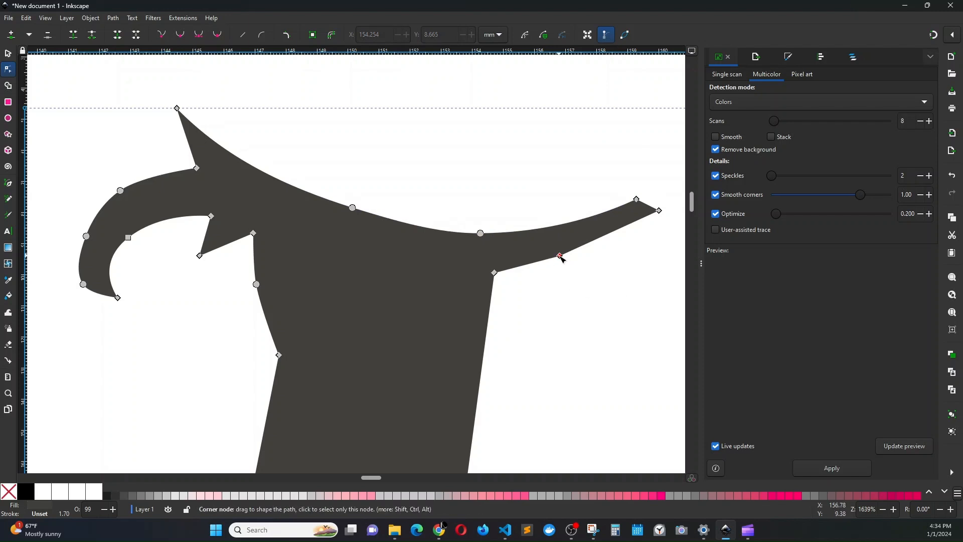
pyautogui.click(218, 35)
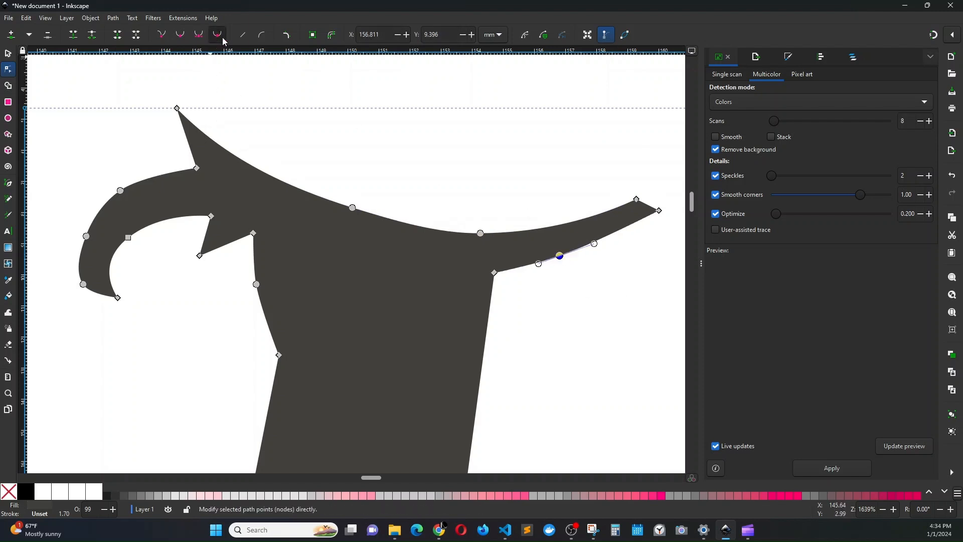
pyautogui.click(568, 371)
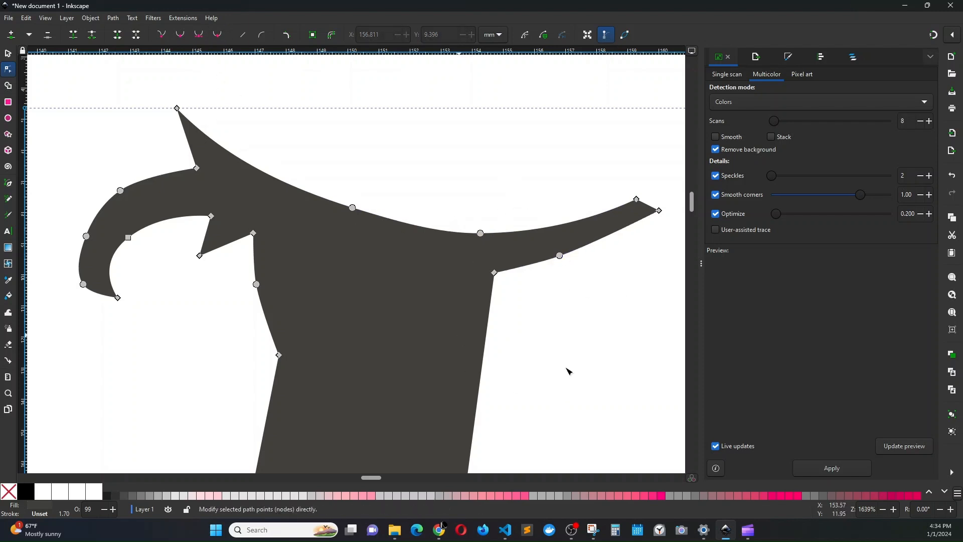
pyautogui.click(548, 323)
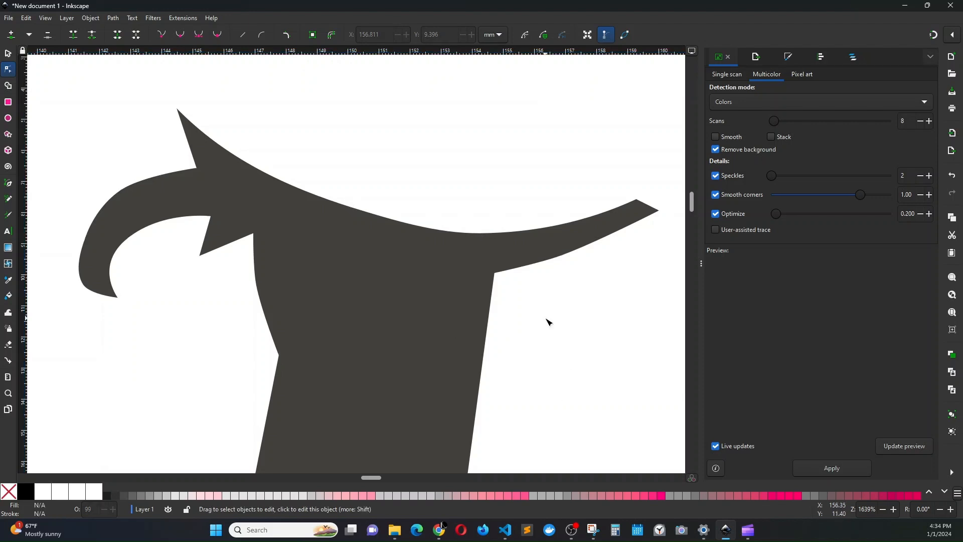
# Step: Compare the serif and stem of the digital L with the L in the hand-drawn sketch
pyautogui.scroll(-4, 548, 323)
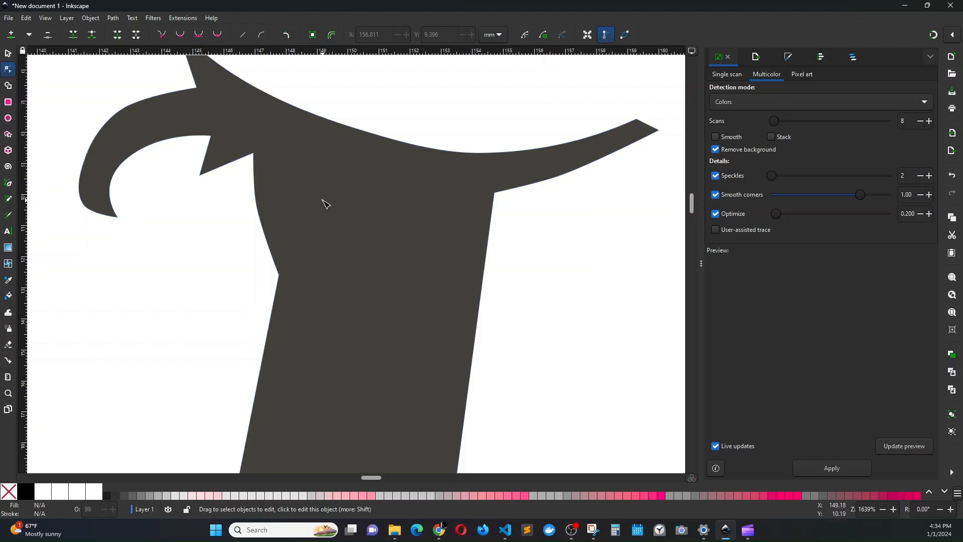
pyautogui.scroll(-6, 373, 200)
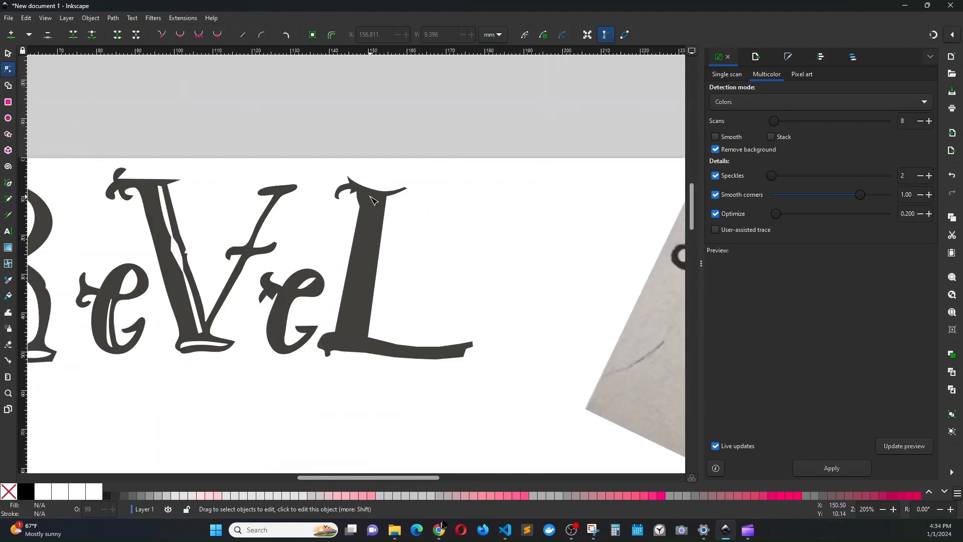
pyautogui.hscroll(6, 454, 262)
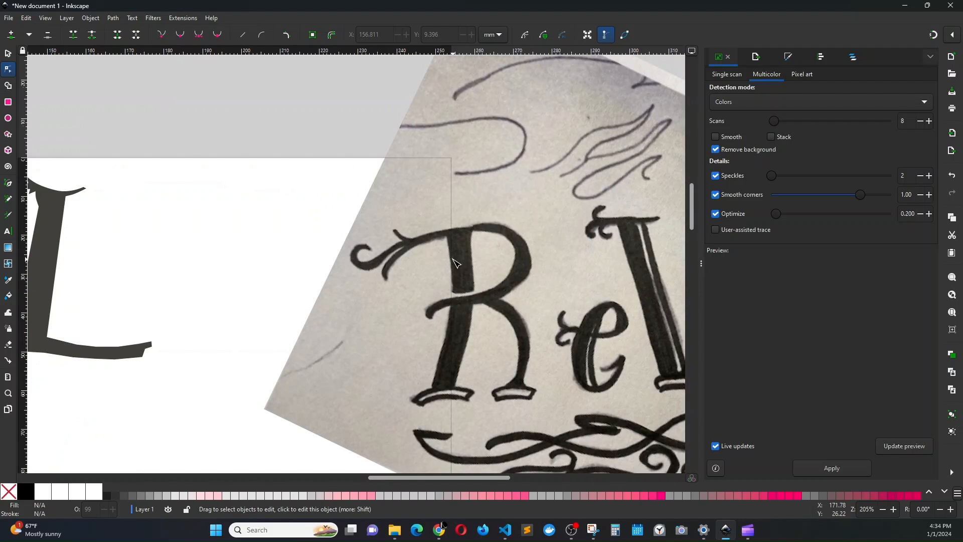
pyautogui.hscroll(5, 455, 261)
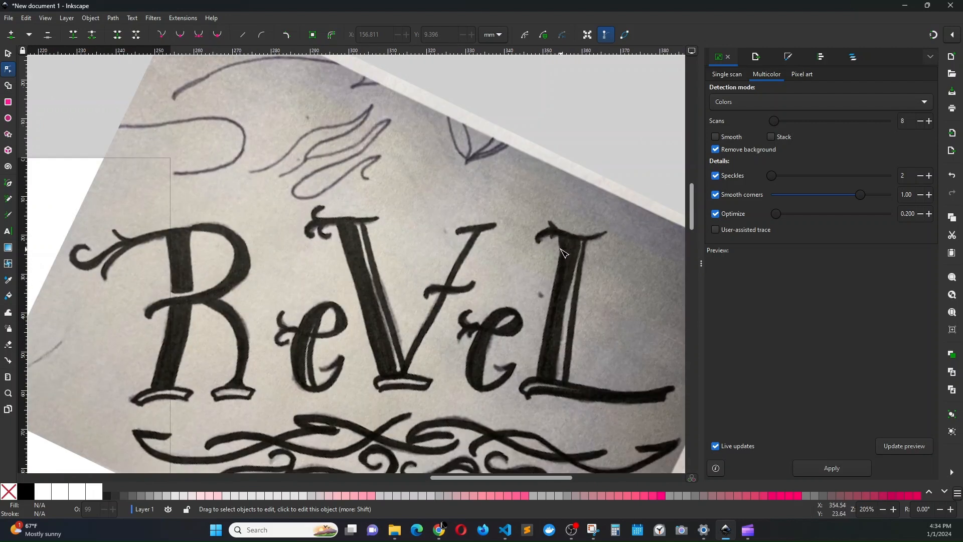
pyautogui.hscroll(-6, 400, 274)
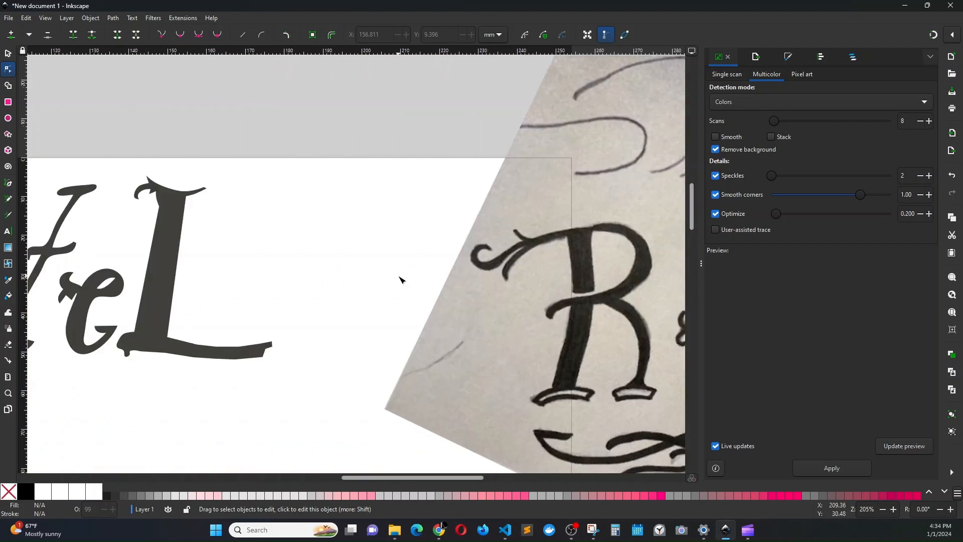
pyautogui.scroll(3, 146, 230)
pyautogui.scroll(3, 146, 230)
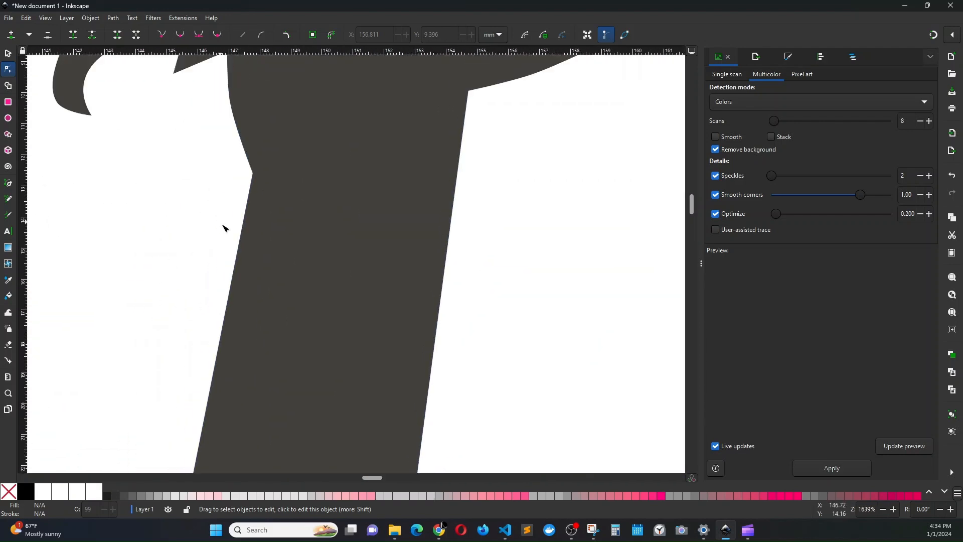
# Step: Replace the curved node below the serif on the stem's left edge with a corner node at about X 148.379, Y 9.292 mm
pyautogui.scroll(10, 225, 231)
pyautogui.click(233, 283)
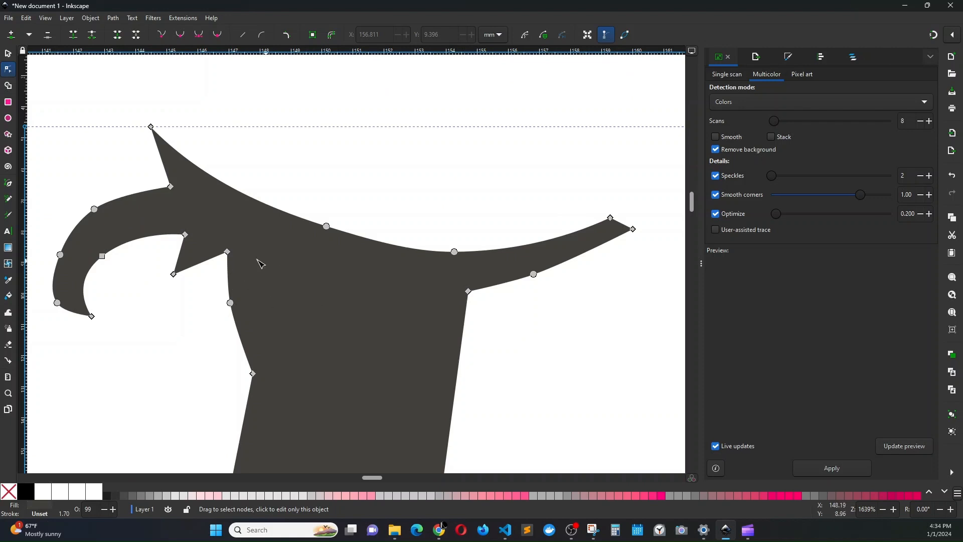
pyautogui.click(230, 303)
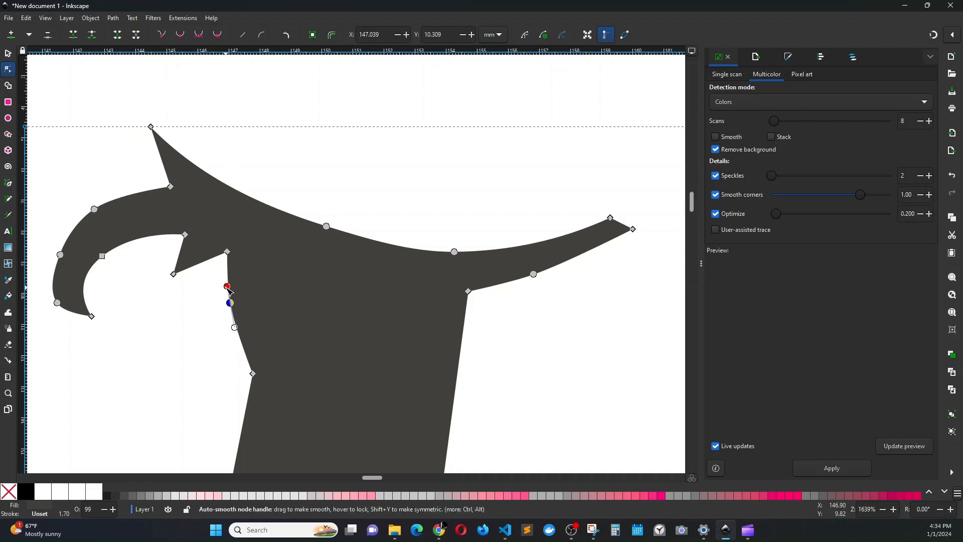
pyautogui.moveTo(226, 287); pyautogui.dragTo(277, 273)
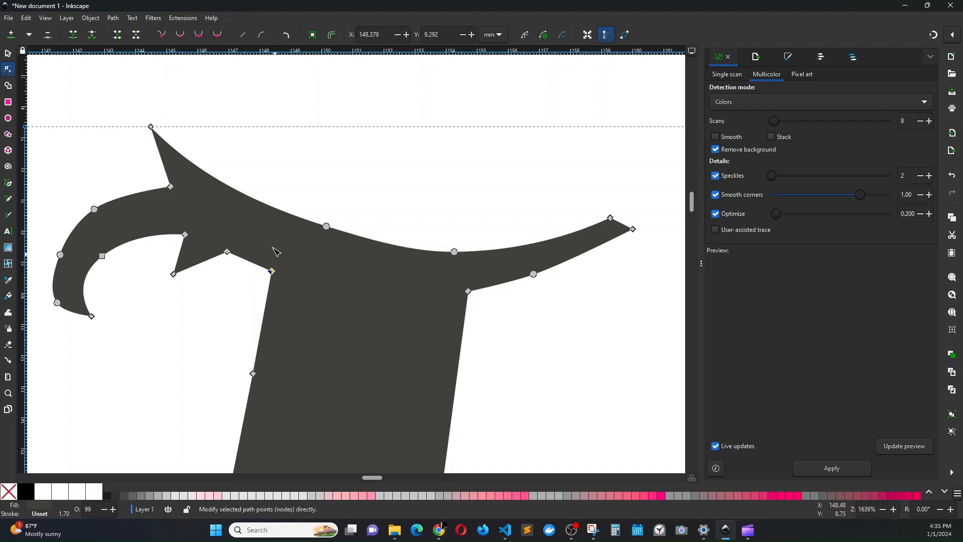
# Step: Thin the L's lower-left spike by moving its inner corner to about X 146.369, Y 8.392 mm and auto-smoothing a new node on its upper edge
pyautogui.click(181, 253)
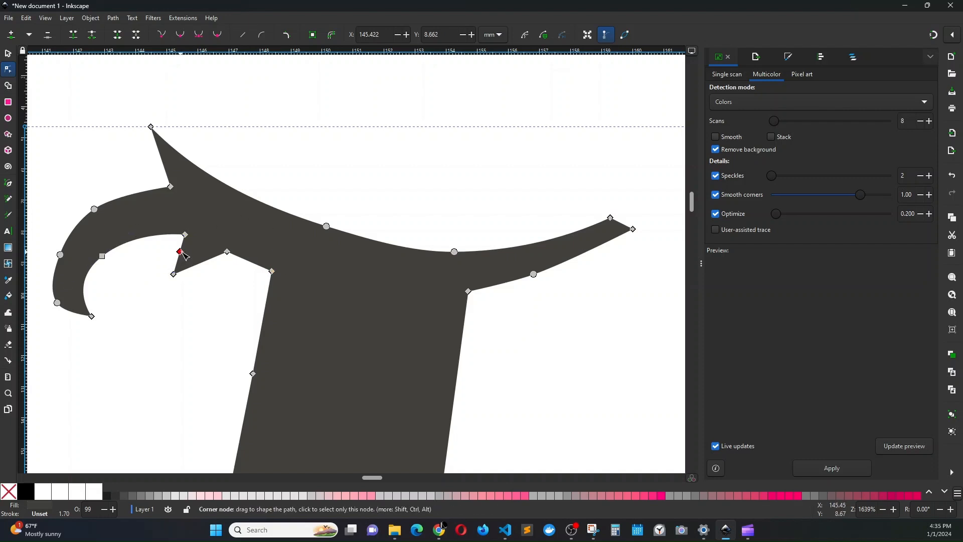
pyautogui.doubleClick(180, 252)
pyautogui.moveTo(189, 236); pyautogui.dragTo(215, 247)
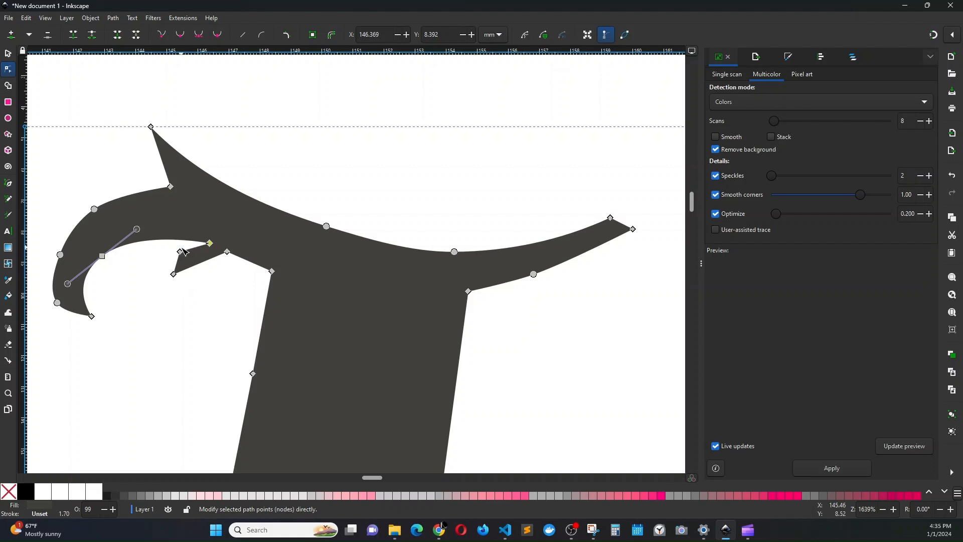
pyautogui.moveTo(183, 255); pyautogui.dragTo(188, 255)
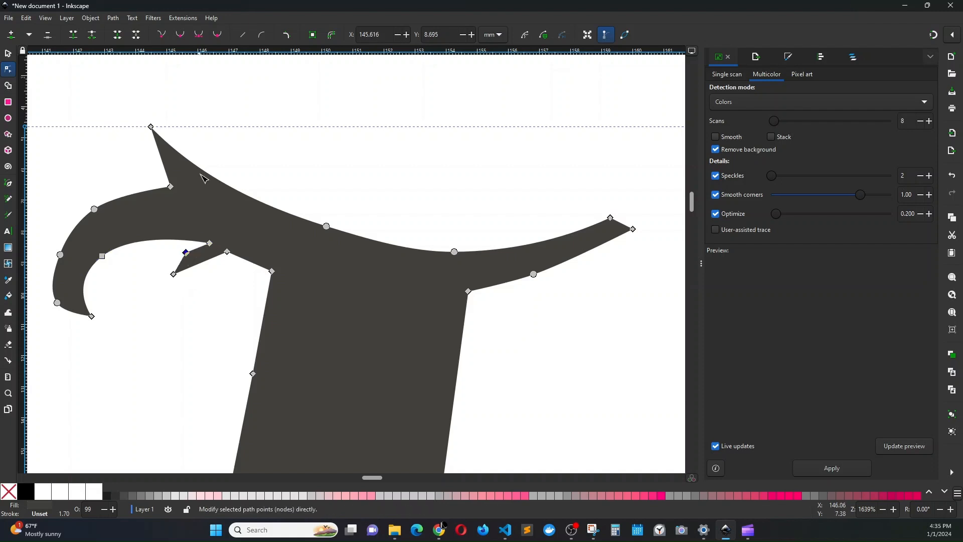
pyautogui.click(217, 35)
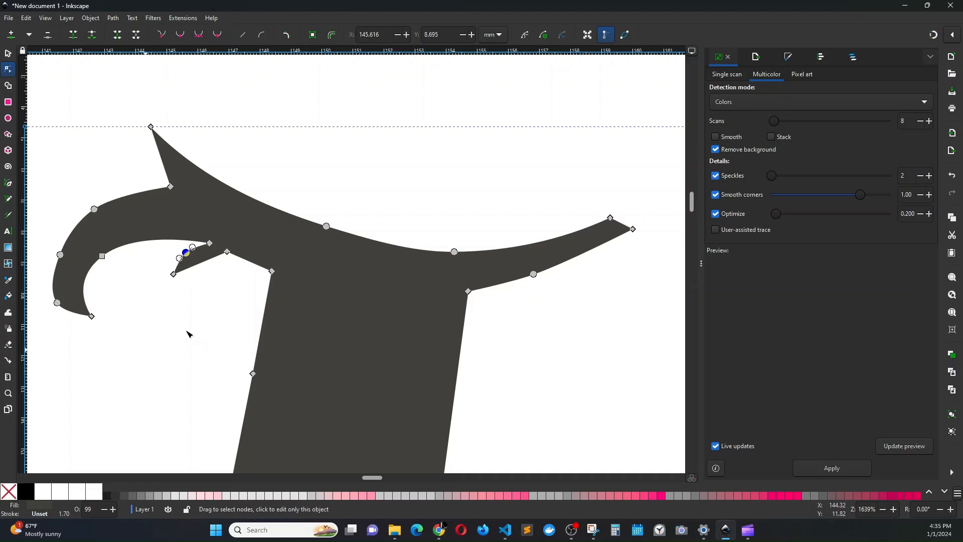
pyautogui.click(207, 293)
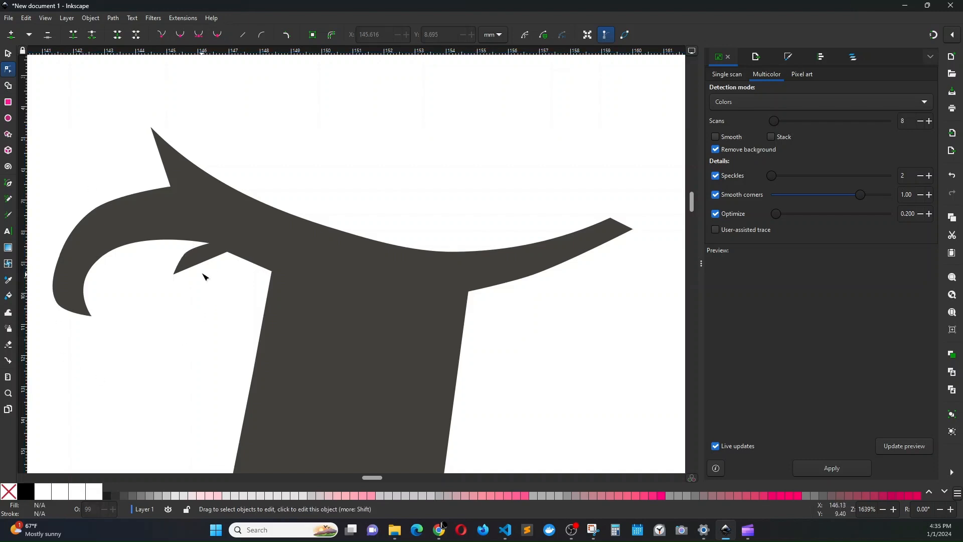
# Step: Add a node on the lower edge of the L's small spike, move it to about X 145.986, Y 8.764 mm and auto-smooth it
pyautogui.click(206, 266)
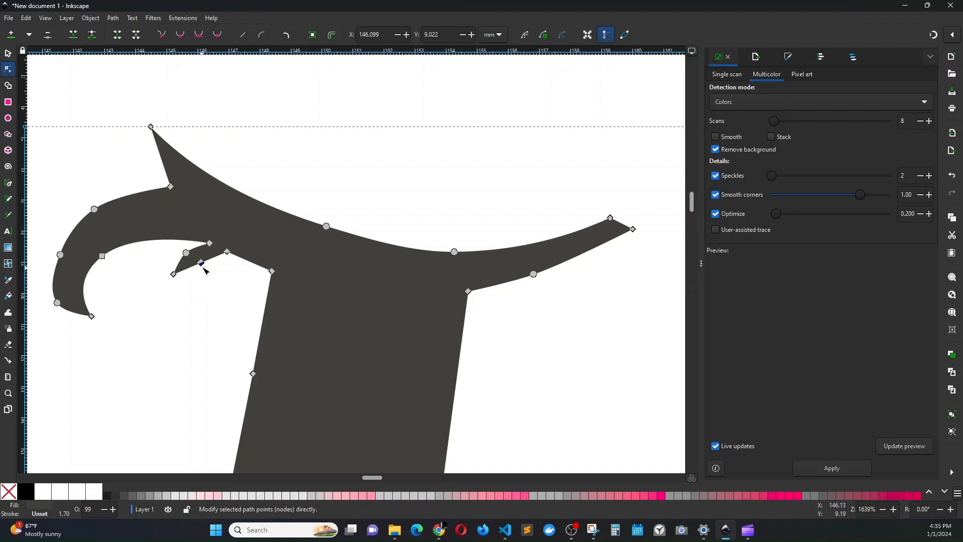
pyautogui.doubleClick(201, 263)
pyautogui.moveTo(201, 263); pyautogui.dragTo(197, 255)
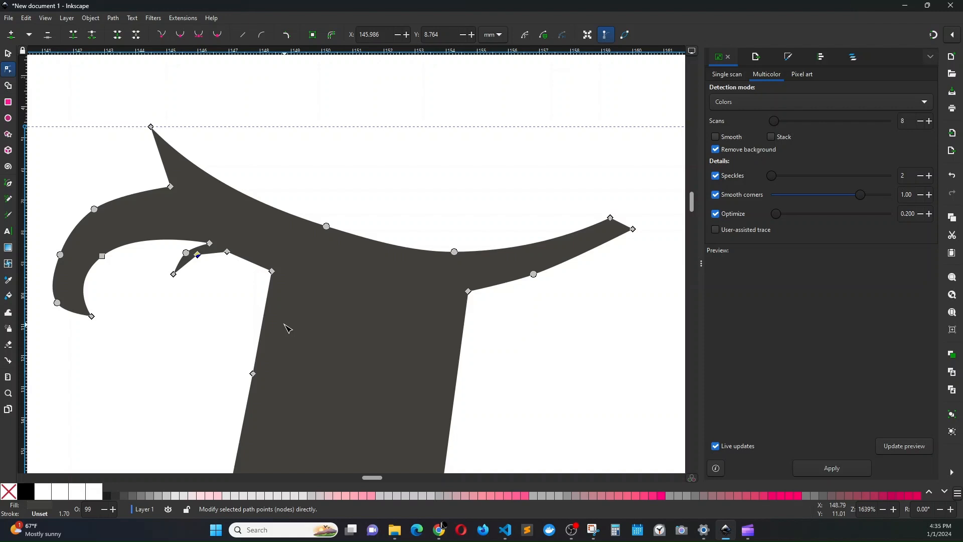
pyautogui.scroll(-4, 288, 328)
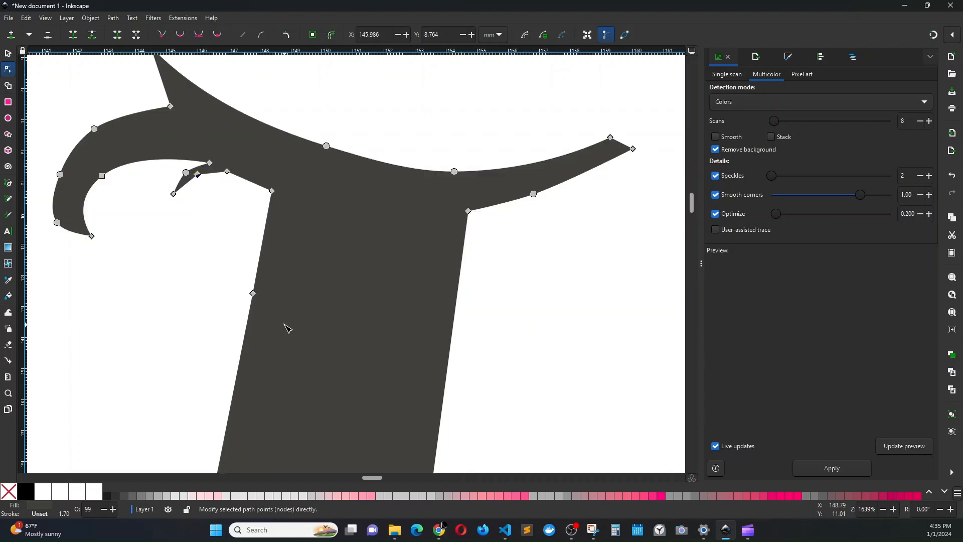
pyautogui.press('Escape')
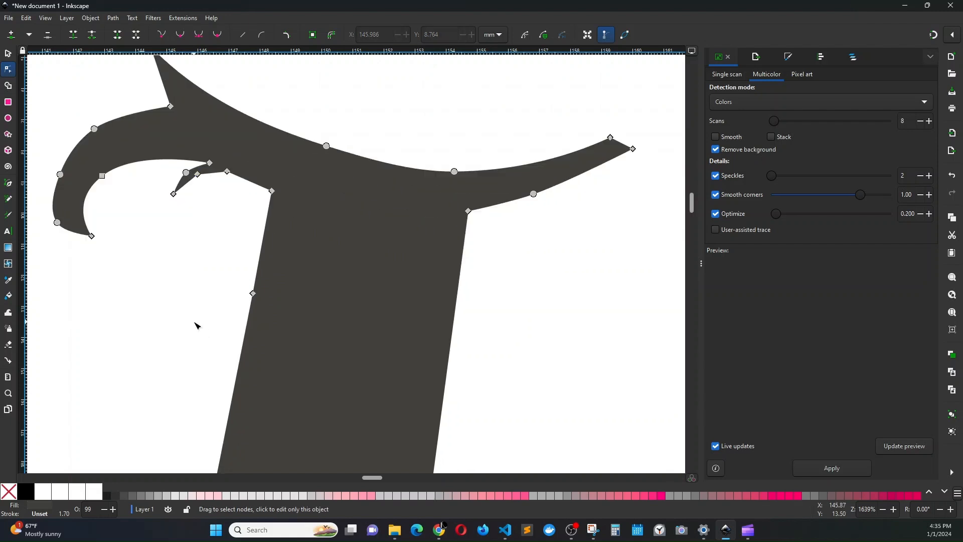
pyautogui.press('Escape')
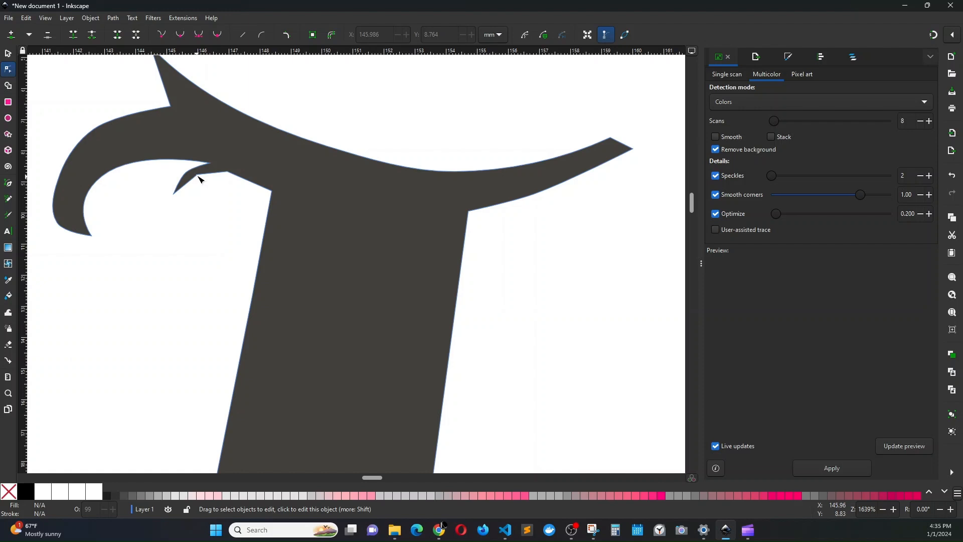
pyautogui.click(197, 181)
pyautogui.click(197, 175)
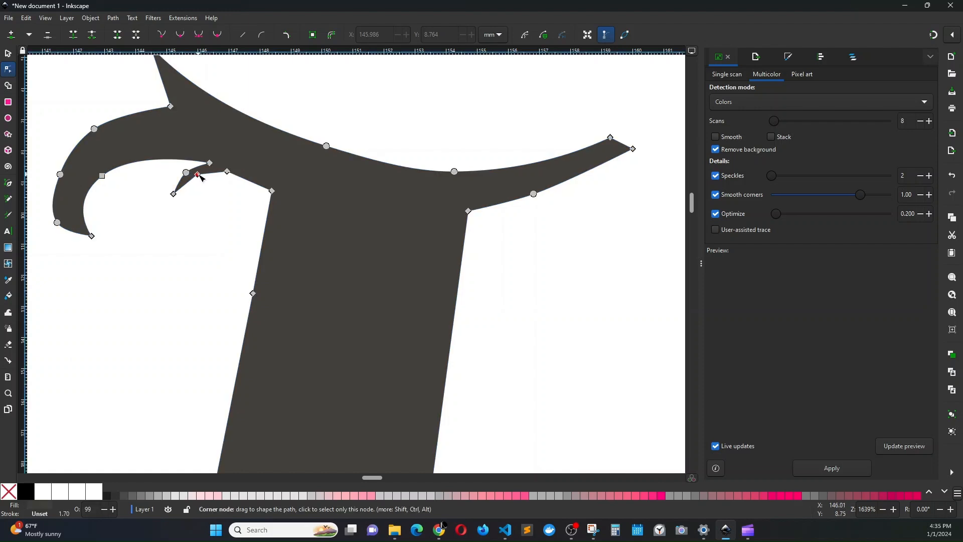
pyautogui.click(217, 34)
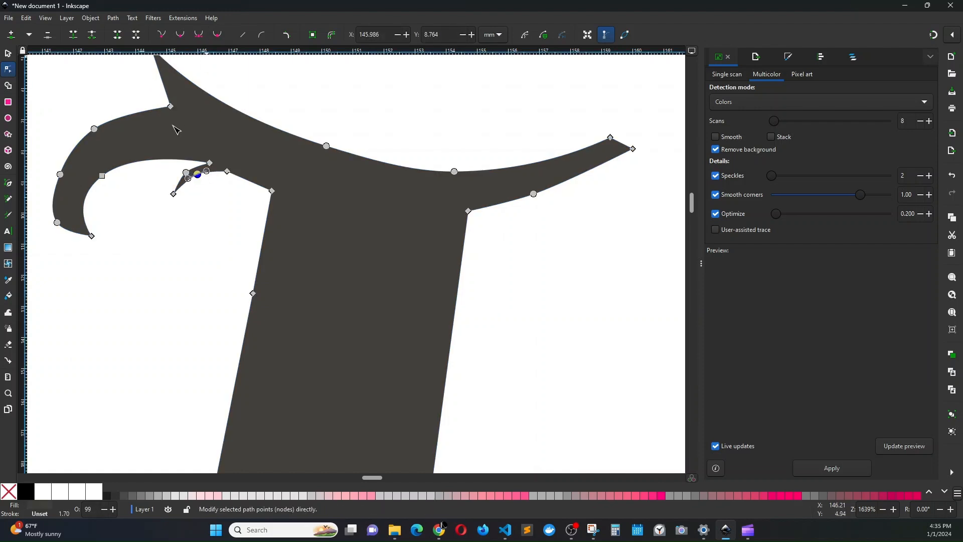
pyautogui.click(150, 276)
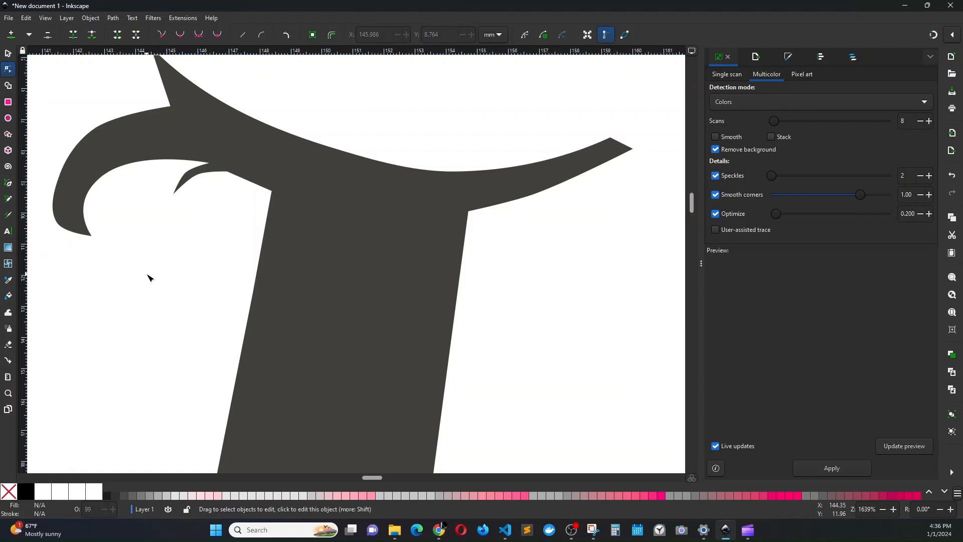
# Step: Remove the drip under the left end of the L's foot by deleting its two lowest nodes
pyautogui.scroll(-3, 149, 276)
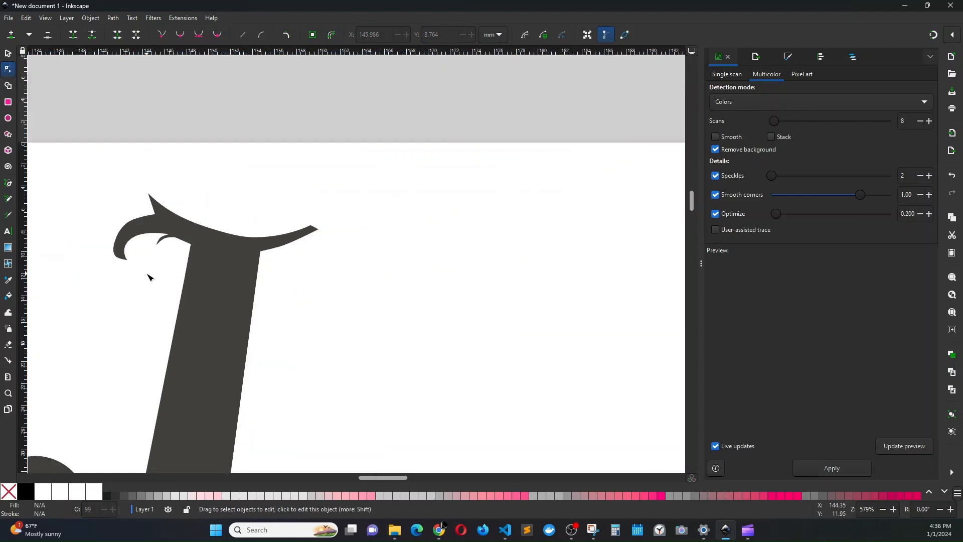
pyautogui.hscroll(5, 149, 276)
pyautogui.scroll(2, 149, 276)
pyautogui.hscroll(-10, 149, 275)
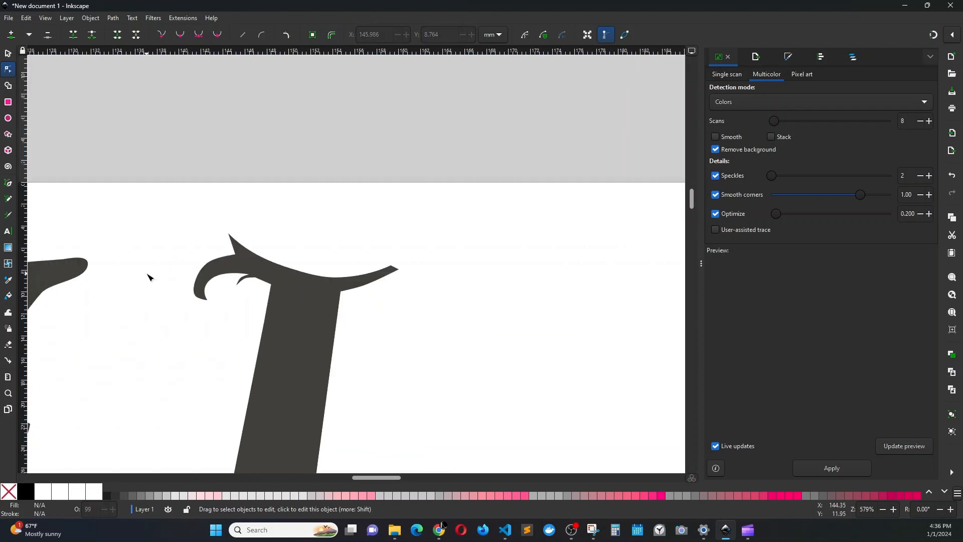
pyautogui.scroll(-10, 306, 248)
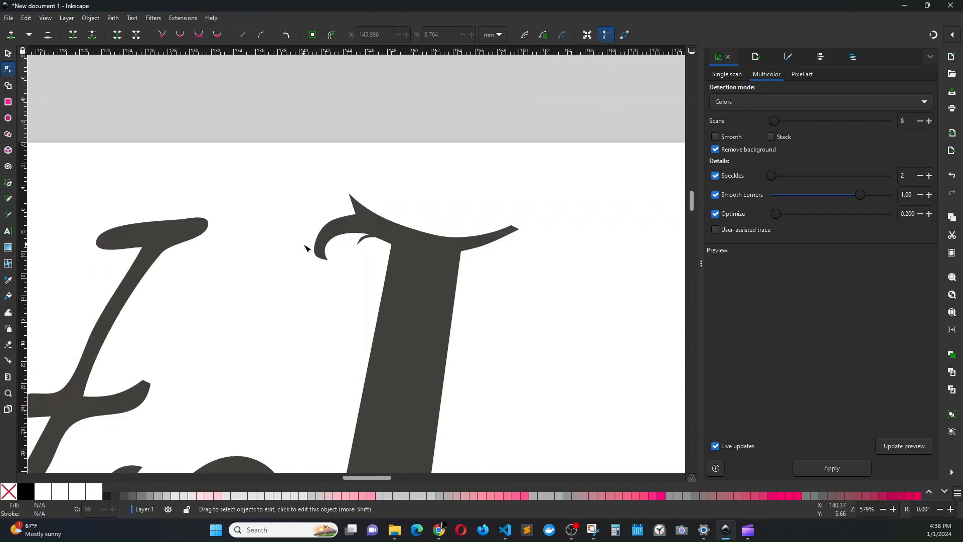
pyautogui.scroll(-3, 307, 248)
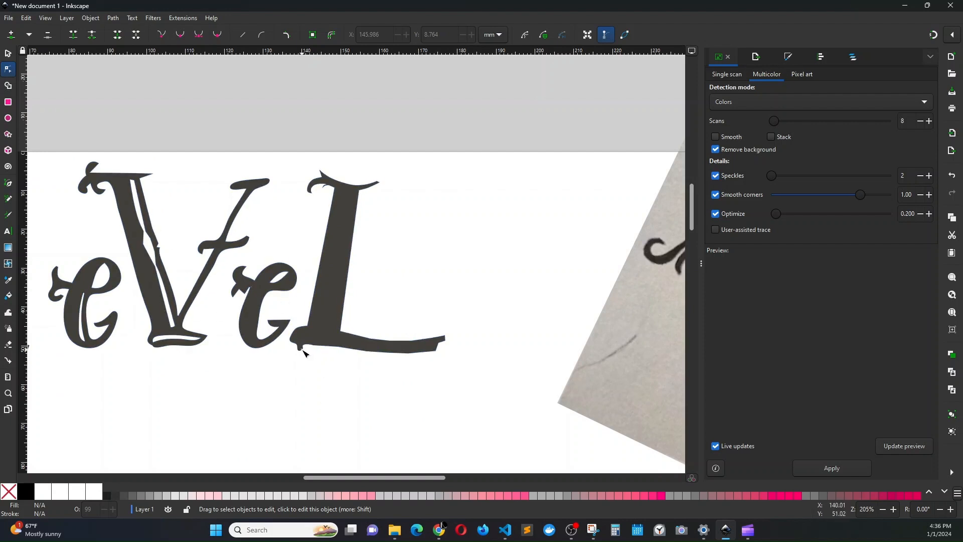
pyautogui.scroll(5, 314, 369)
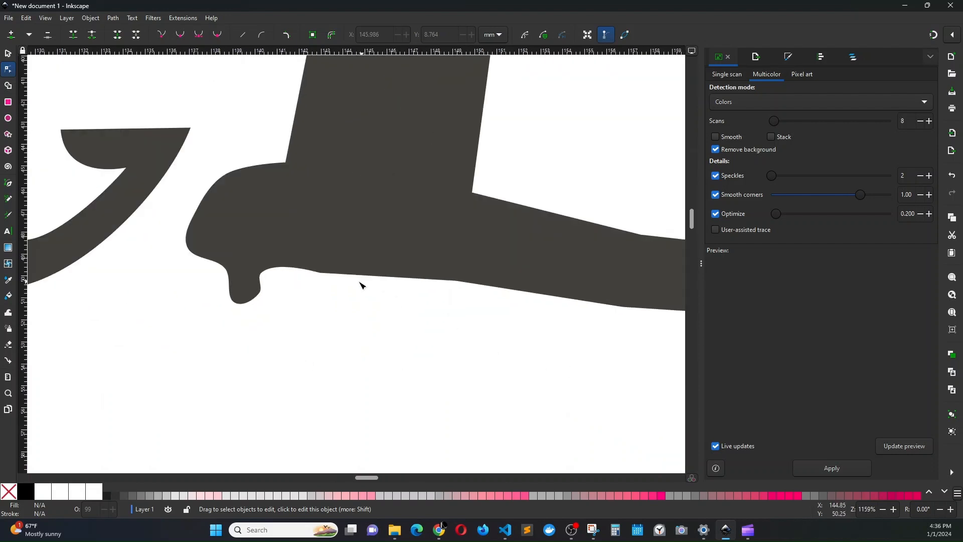
pyautogui.click(253, 293)
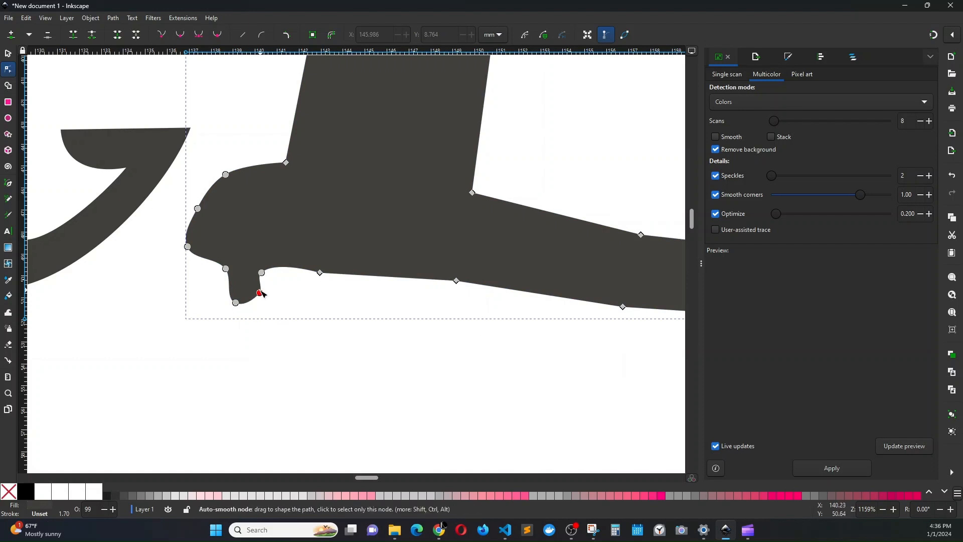
pyautogui.click(242, 299)
pyautogui.moveTo(236, 299)
pyautogui.mouseDown()
pyautogui.moveTo(254, 308)
pyautogui.moveTo(249, 318)
pyautogui.moveTo(268, 270)
pyautogui.moveTo(231, 313)
pyautogui.moveTo(229, 270)
pyautogui.mouseUp()
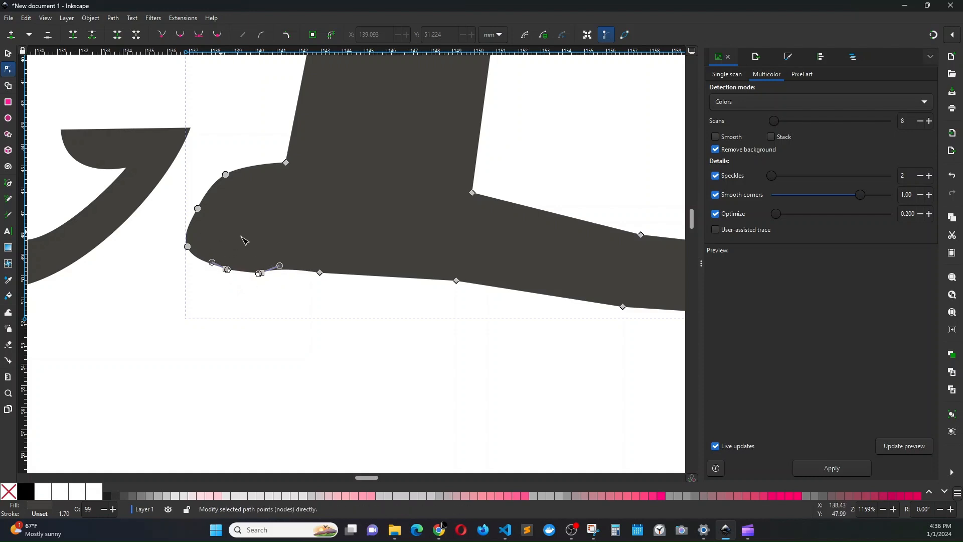
# Step: Move the smooth node on the underside of the L's foot, near its left end, to about X 141.285, Y 49.306 mm
pyautogui.scroll(-2, 346, 291)
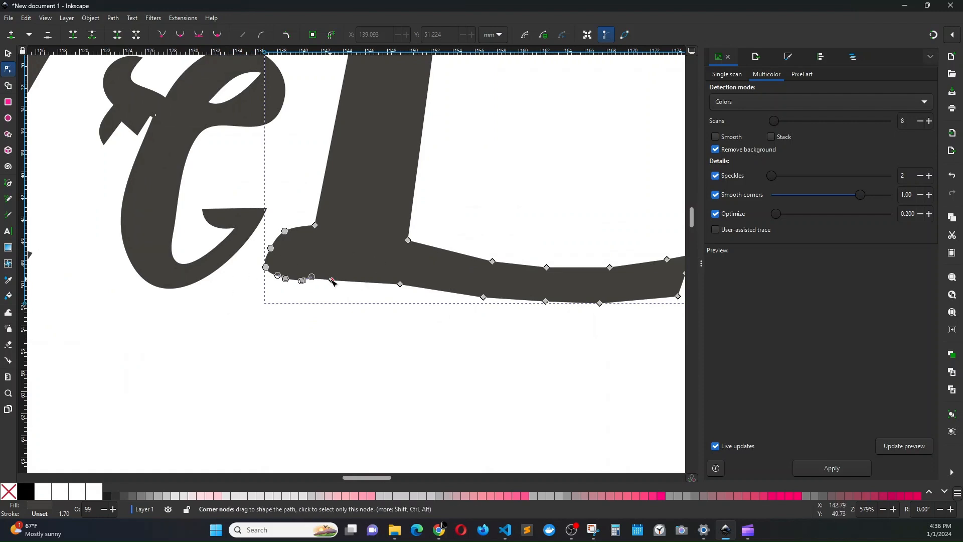
pyautogui.click(318, 298)
pyautogui.click(308, 276)
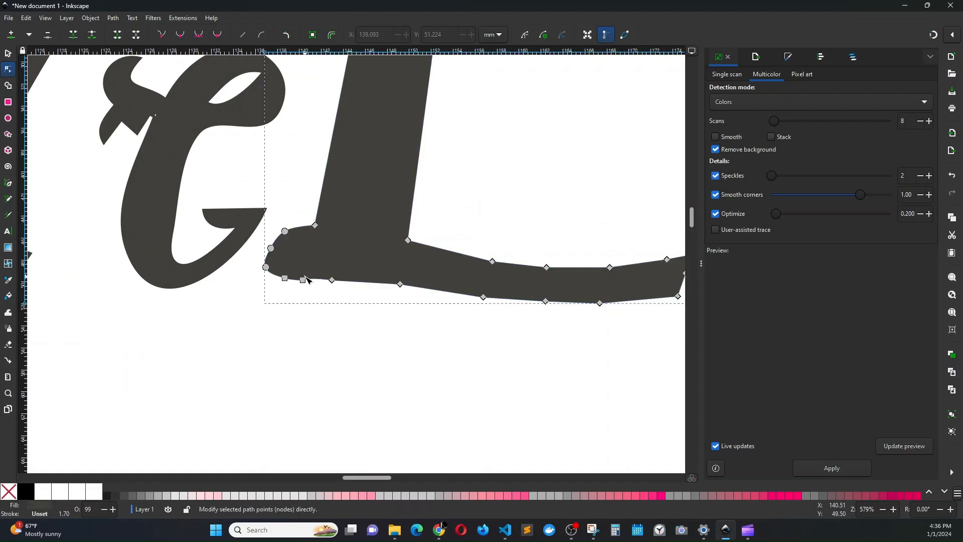
pyautogui.moveTo(303, 281); pyautogui.dragTo(314, 275)
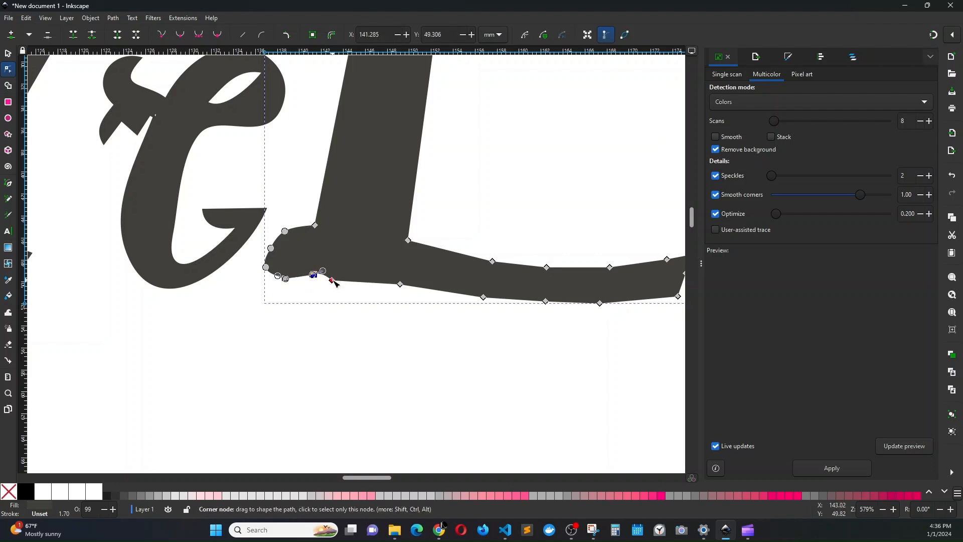
# Step: Delete the corner node right of the moved node on the foot's underside and bend the remaining segment into a gentle upward curve
pyautogui.click(332, 280)
pyautogui.press('Delete')
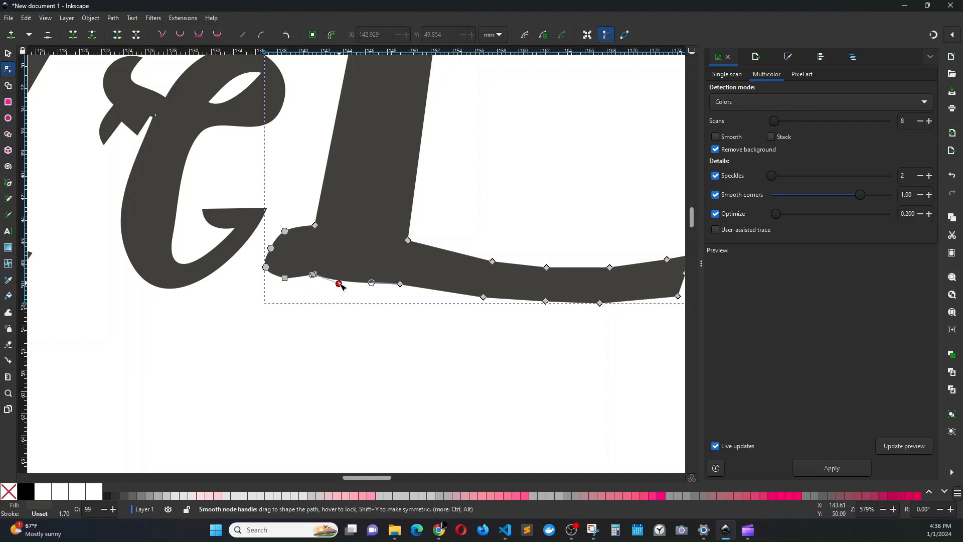
pyautogui.moveTo(340, 284); pyautogui.dragTo(371, 280)
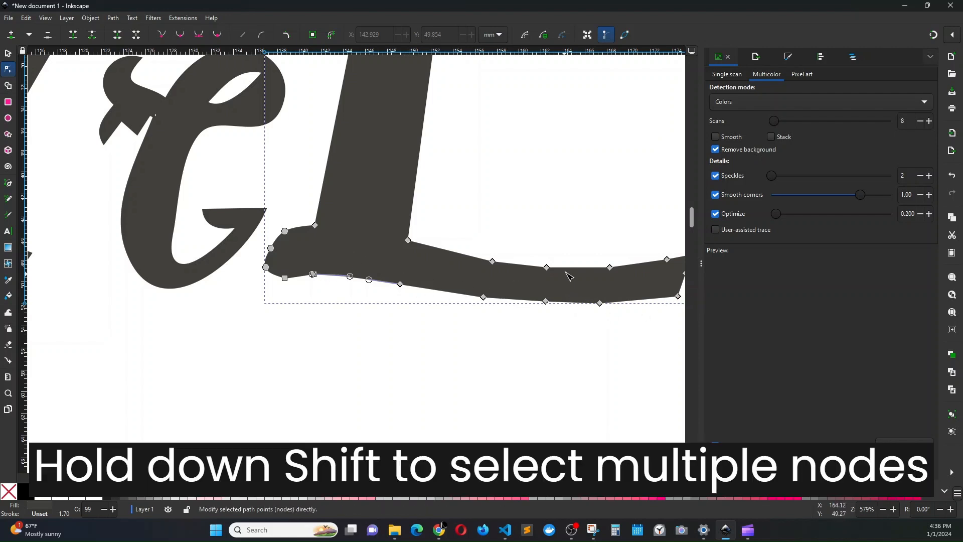
# Step: Simplify the L's foot by deleting two corner nodes from its upper edge and two from its underside
pyautogui.click(610, 268)
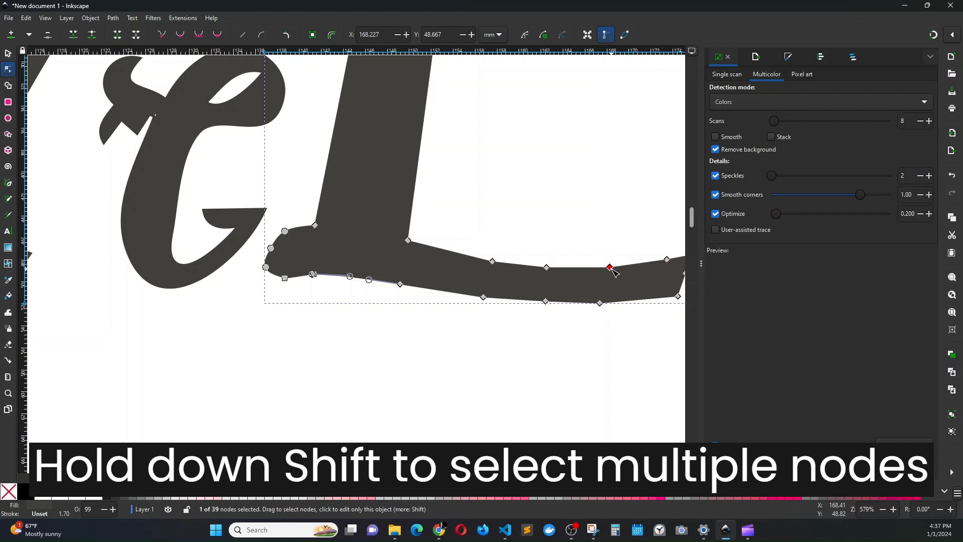
pyautogui.press('Delete')
pyautogui.click(493, 262)
pyautogui.press('Delete')
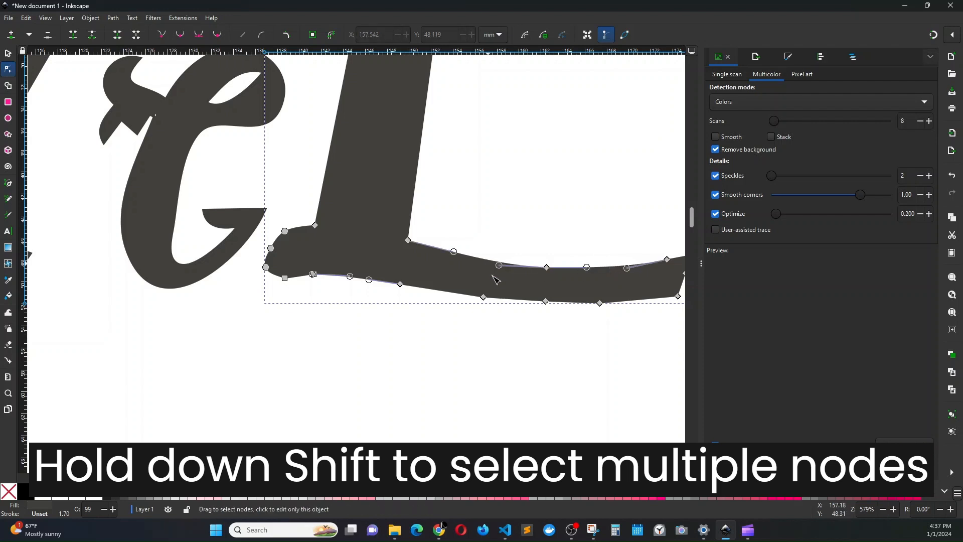
pyautogui.click(482, 297)
pyautogui.press('Delete')
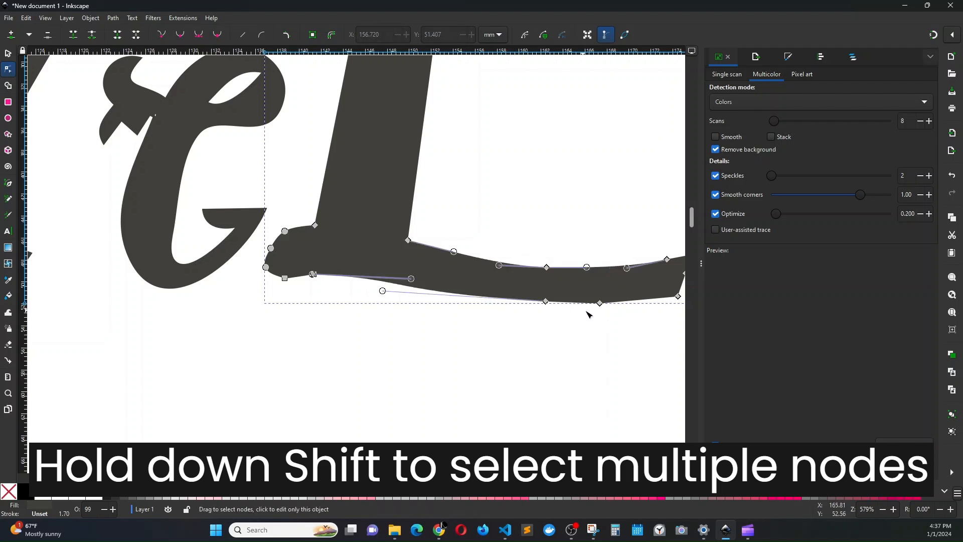
pyautogui.click(600, 303)
pyautogui.press('Delete')
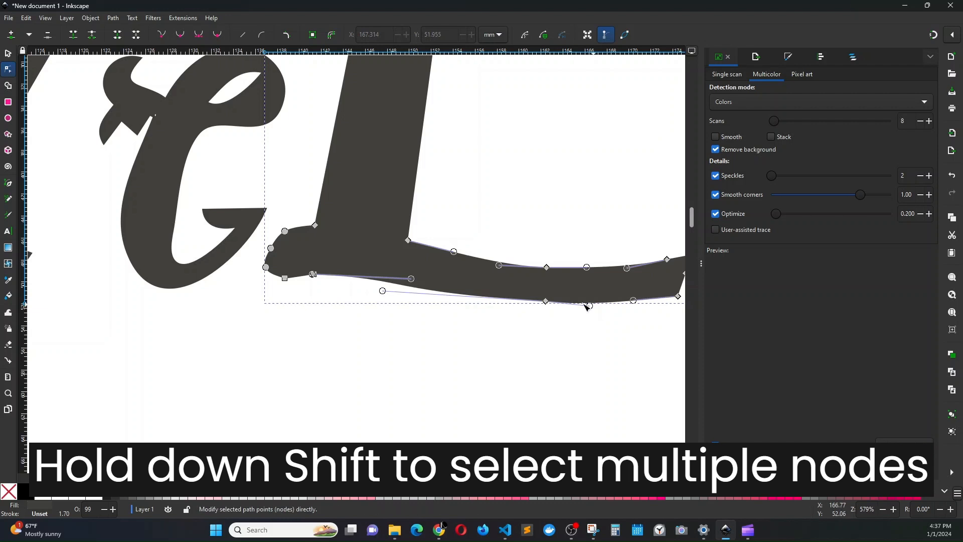
# Step: Auto-smooth the remaining middle nodes on the underside and upper edge of the L's foot
pyautogui.click(546, 301)
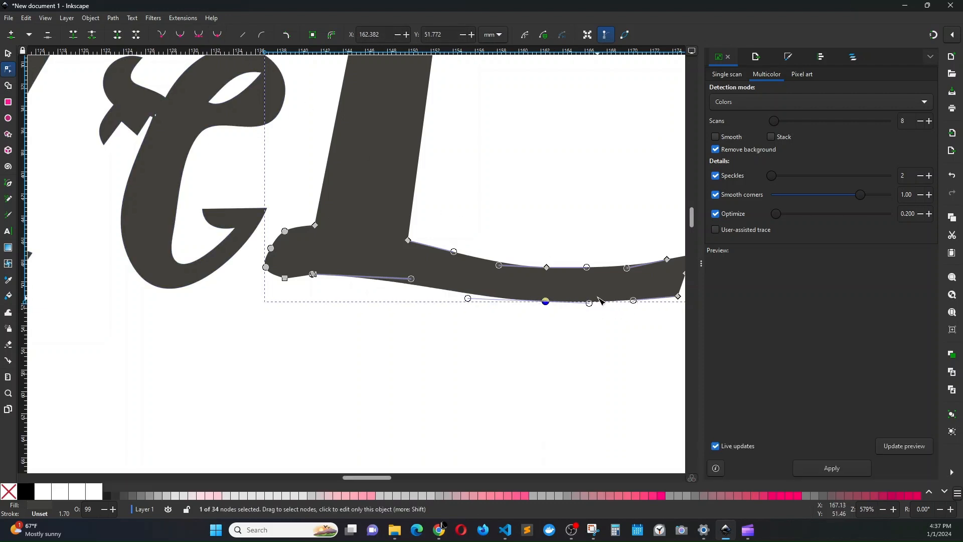
pyautogui.click(546, 266)
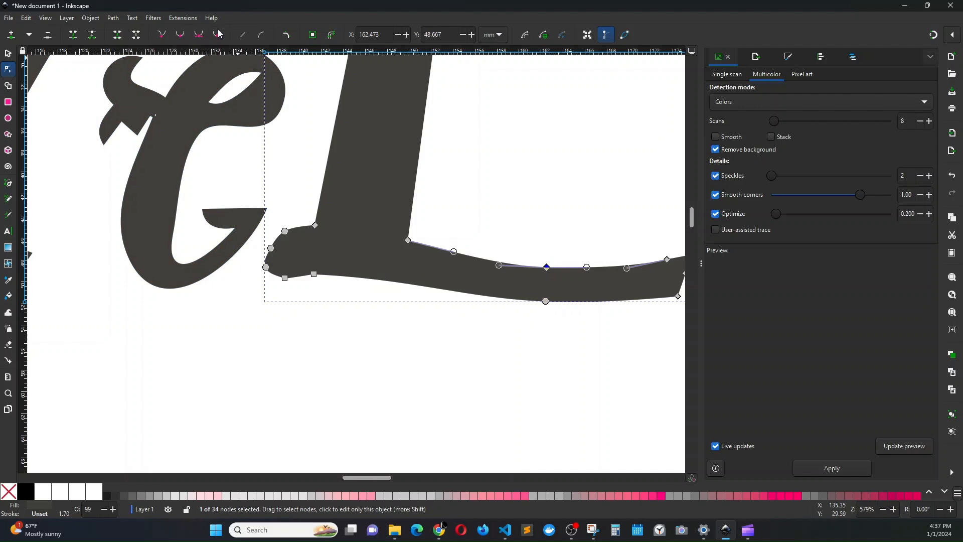
pyautogui.click(217, 34)
pyautogui.click(515, 379)
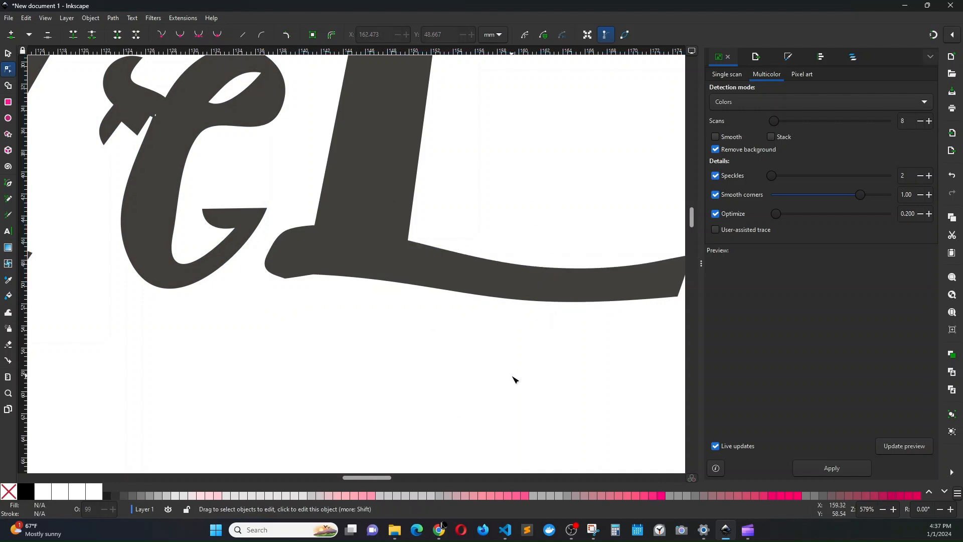
# Step: Thicken the L's small serif spike, moving its upper base node to about X 145.855, Y 8.255 mm and lower-edge node to X 146.043, Y 8.684 mm
pyautogui.scroll(-2, 514, 379)
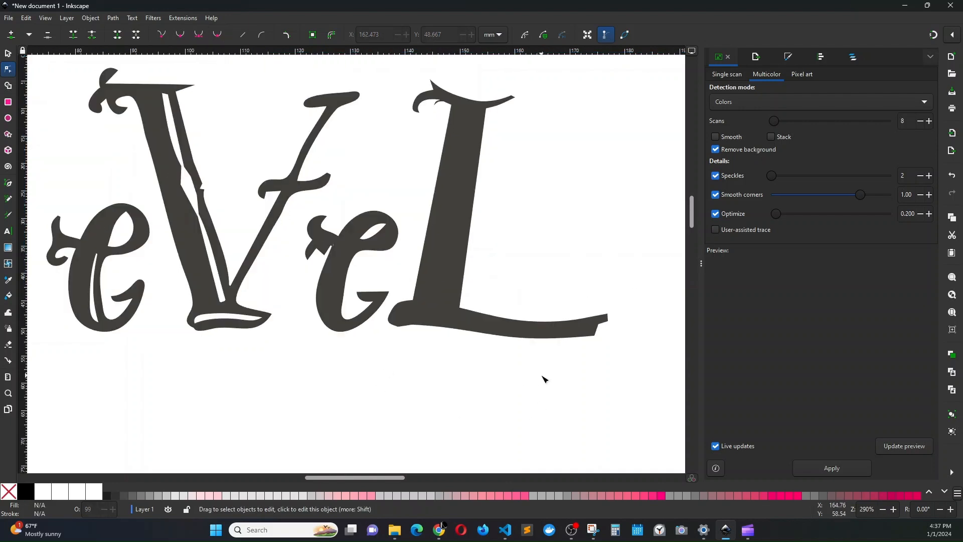
pyautogui.hscroll(1, 541, 380)
pyautogui.scroll(-2, 395, 353)
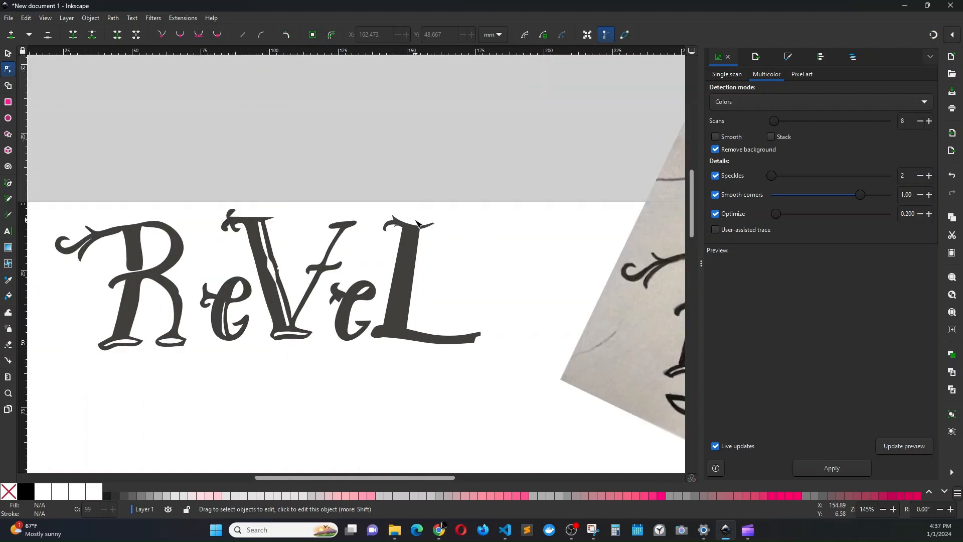
pyautogui.scroll(3, 404, 246)
pyautogui.scroll(6, 378, 103)
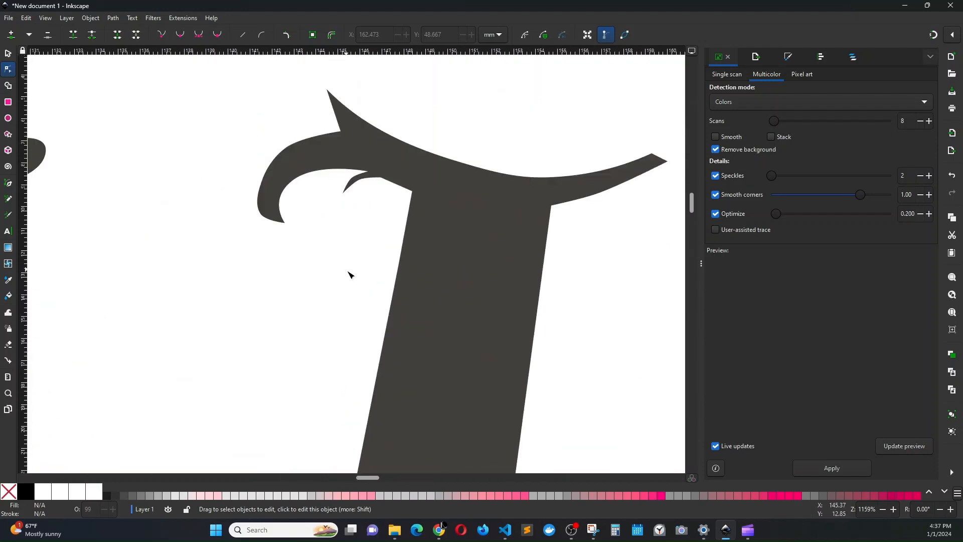
pyautogui.click(393, 155)
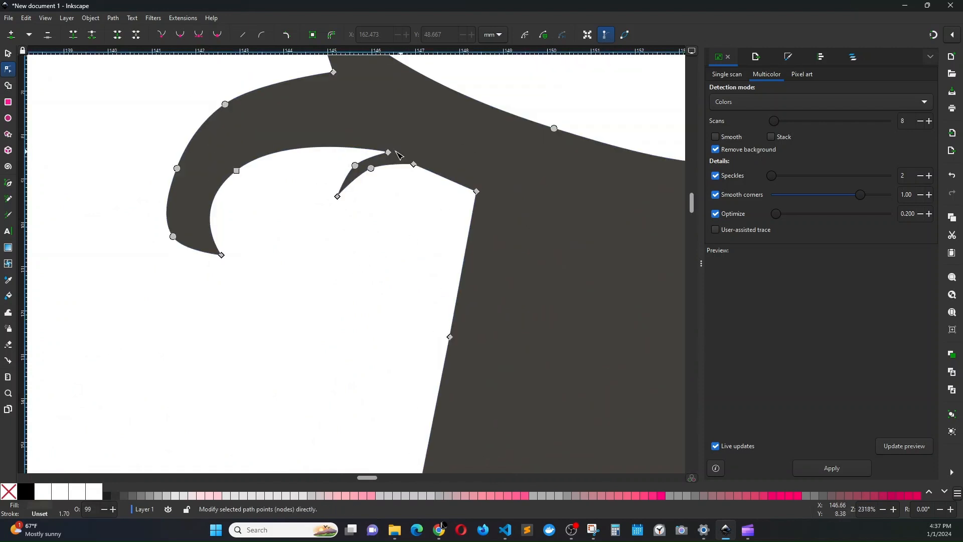
pyautogui.moveTo(392, 154); pyautogui.dragTo(370, 149)
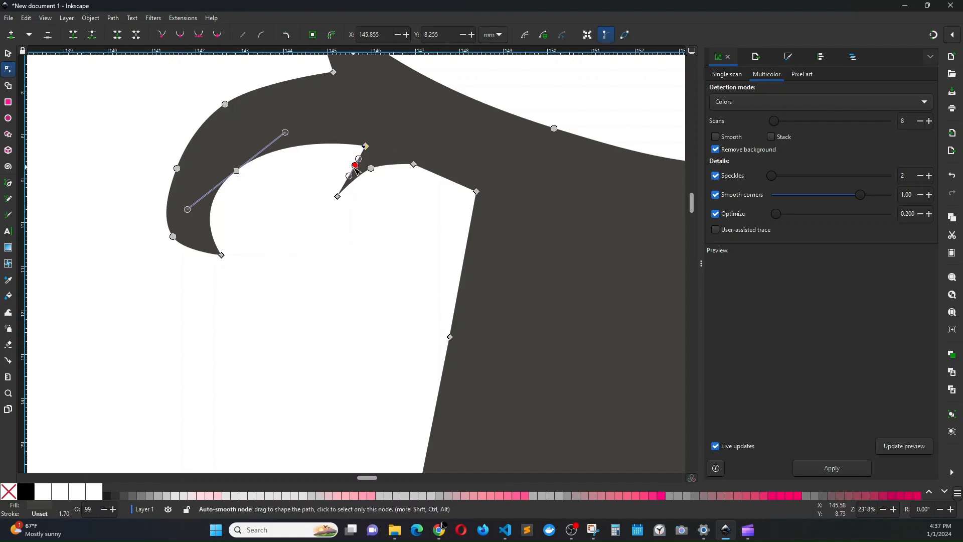
pyautogui.moveTo(356, 168); pyautogui.dragTo(377, 167)
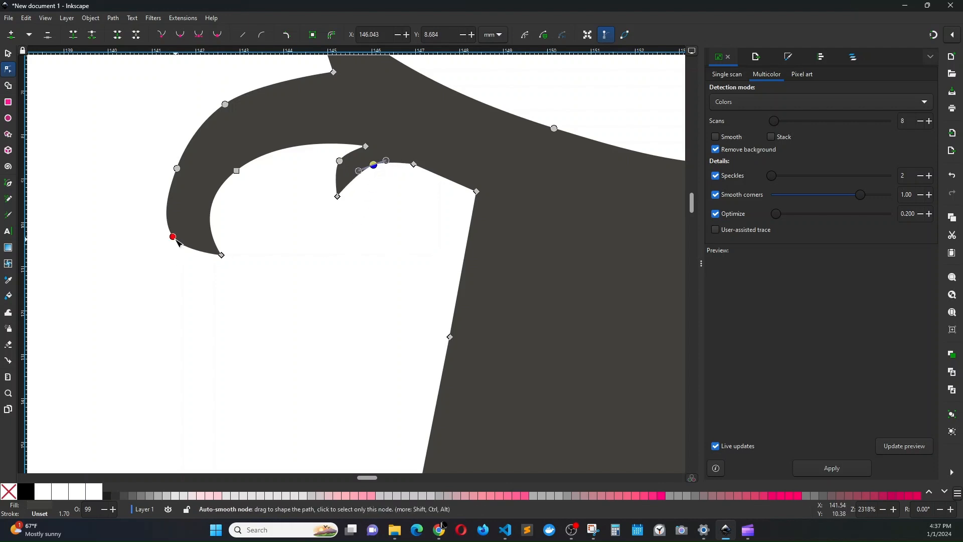
# Step: Move the lowest outer node of the L's large serif hook to about X 141.685, Y 10.195 mm
pyautogui.moveTo(177, 235); pyautogui.dragTo(183, 231)
pyautogui.click(310, 264)
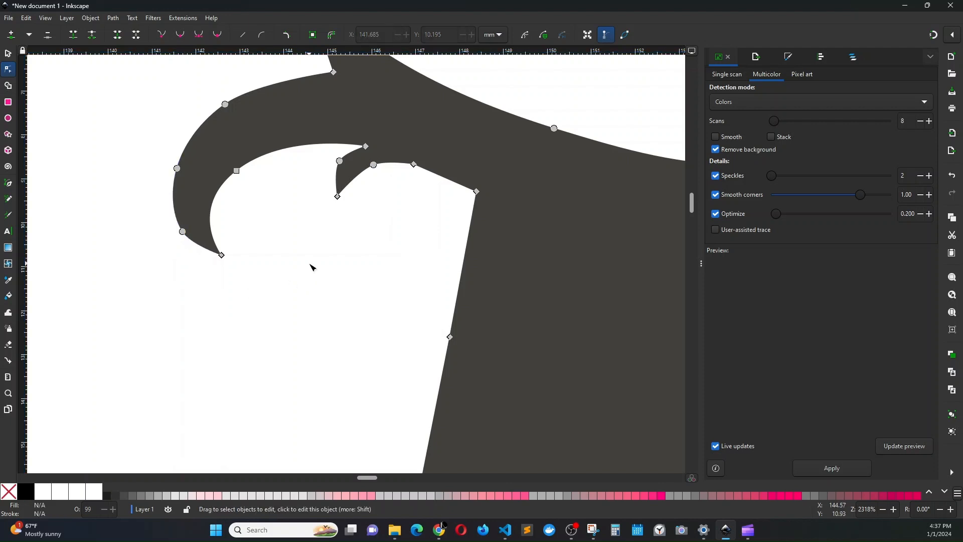
pyautogui.click(311, 265)
# Step: Compare the cleaned-up lettering with the hand-drawn reference photo, examining the L's stem and inner highlight line
pyautogui.scroll(-5, 311, 266)
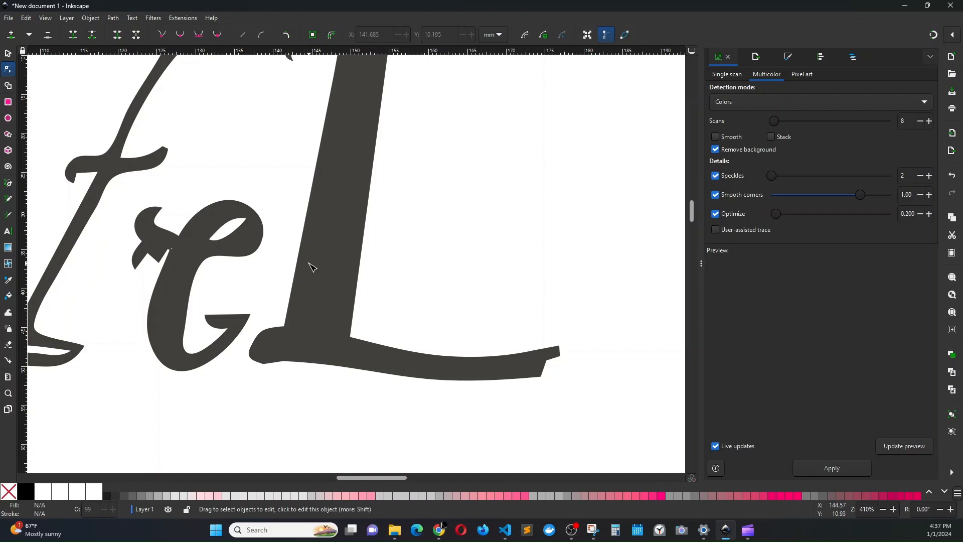
pyautogui.scroll(-2, 311, 266)
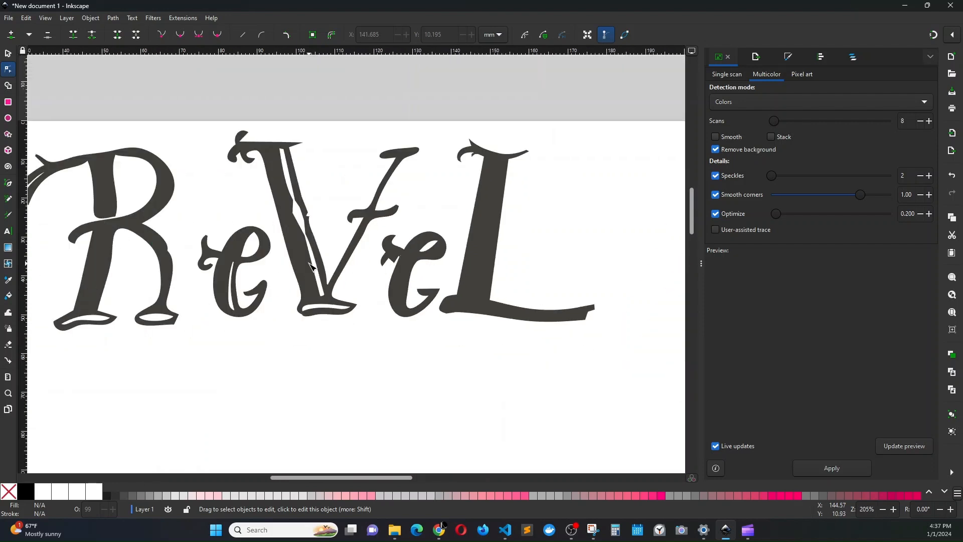
pyautogui.hscroll(-2, 311, 266)
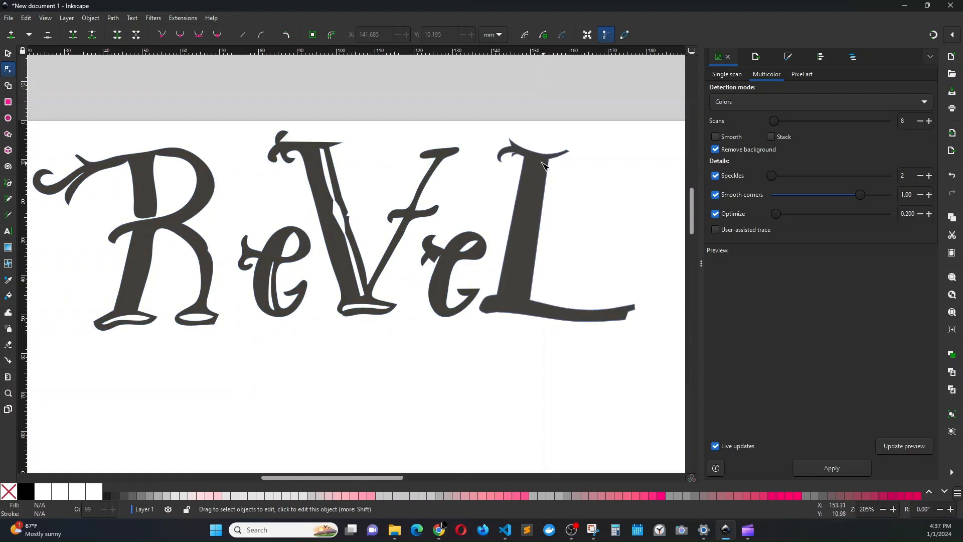
pyautogui.scroll(4, 568, 182)
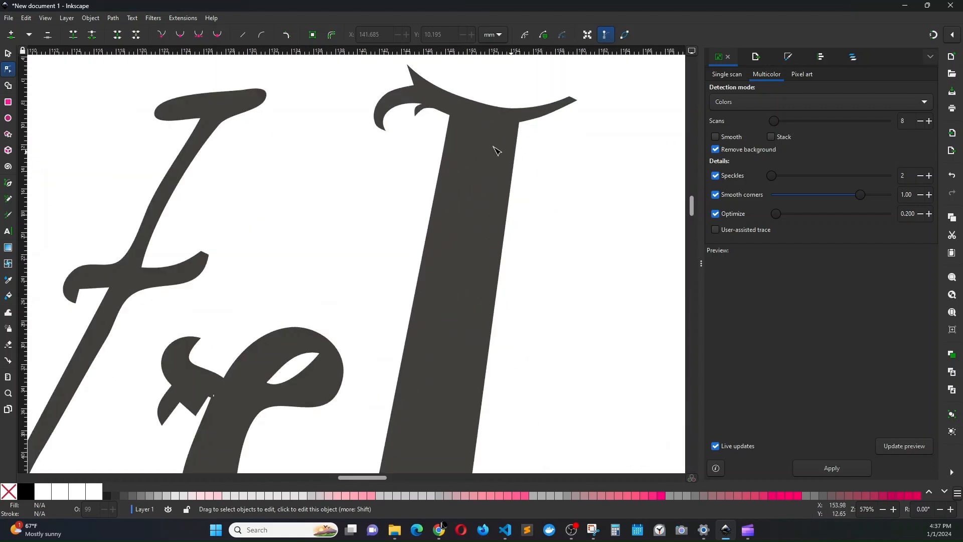
pyautogui.scroll(-4, 408, 214)
pyautogui.hscroll(-4, 151, 208)
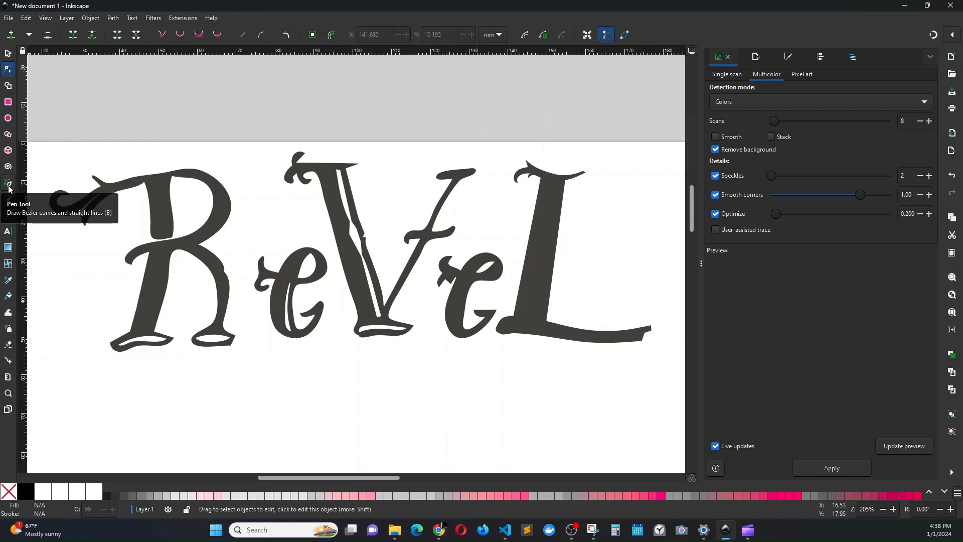
pyautogui.keyDown('ctrl'); pyautogui.scroll(-2, 426, 282); pyautogui.keyUp('ctrl')
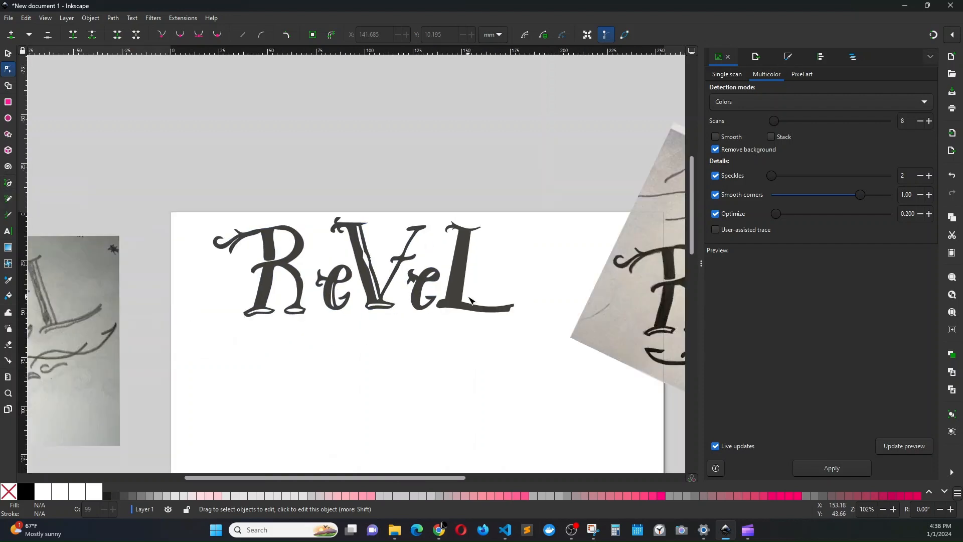
pyautogui.keyDown('ctrl'); pyautogui.scroll(-2, 426, 282); pyautogui.keyUp('ctrl')
pyautogui.hscroll(3, 604, 344)
pyautogui.keyDown('ctrl'); pyautogui.scroll(4, 507, 333); pyautogui.keyUp('ctrl')
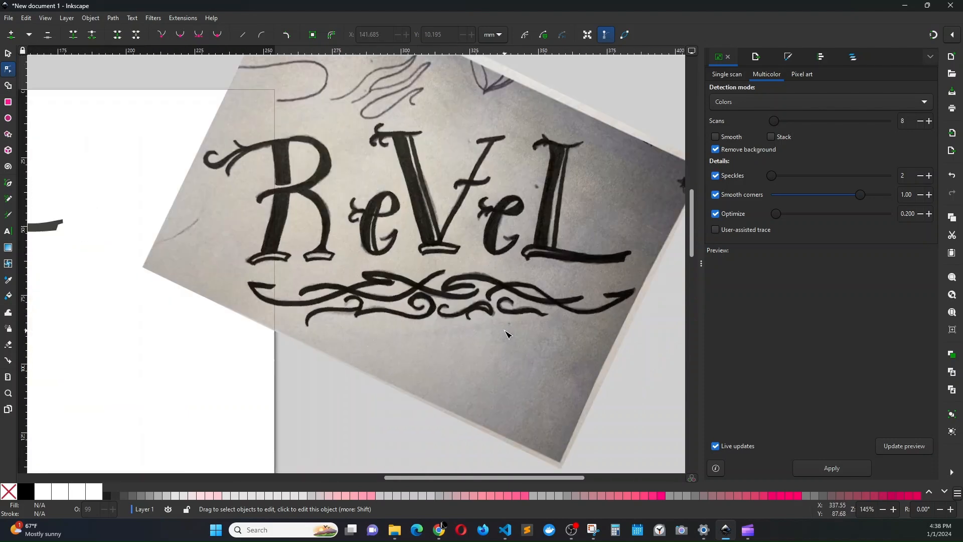
pyautogui.scroll(4, 507, 333)
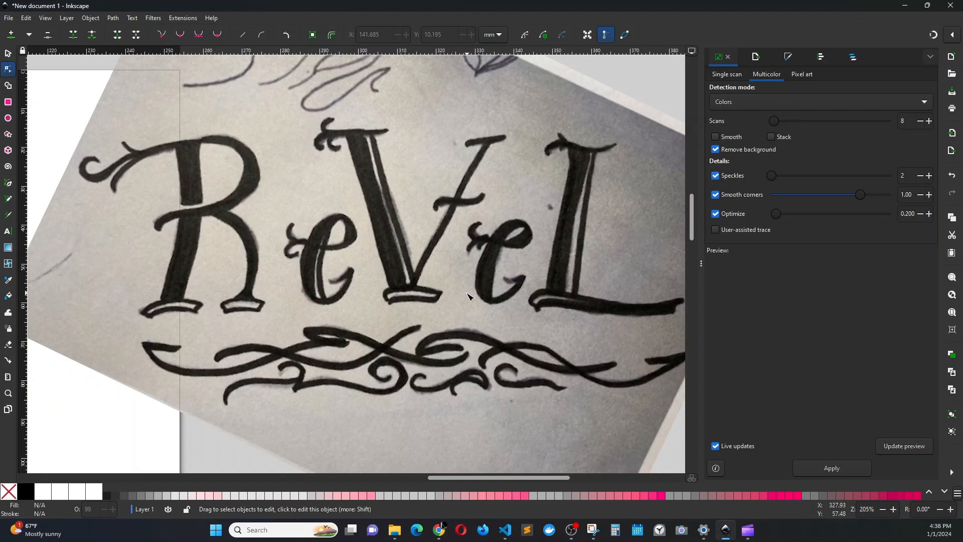
pyautogui.scroll(5, 465, 294)
pyautogui.scroll(-5, 466, 294)
pyautogui.hscroll(-16, 465, 294)
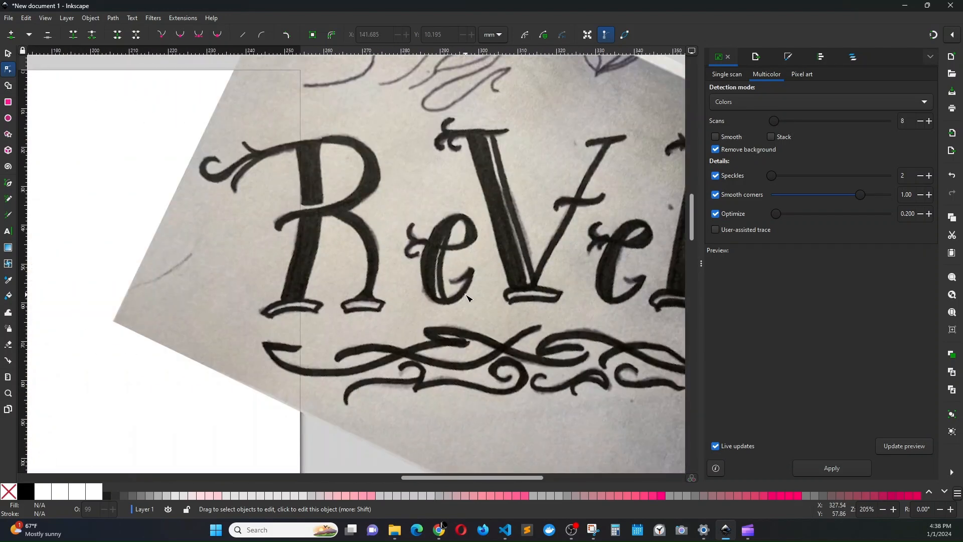
pyautogui.hscroll(-16, 466, 296)
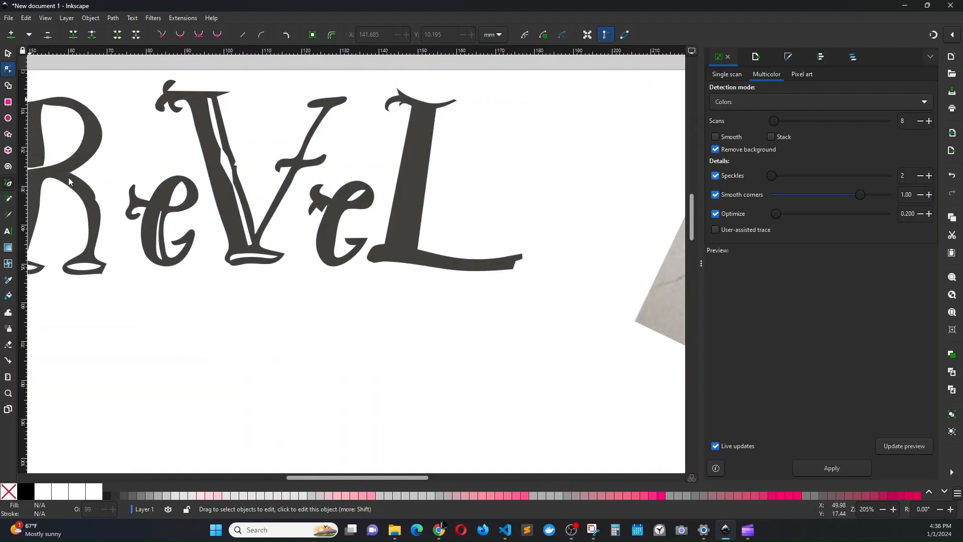
# Step: Draw a narrow four-sided closed strip about 7.5 mm wide and 36 mm high along the L's stem with the Pen tool and fill it light pink
pyautogui.click(8, 183)
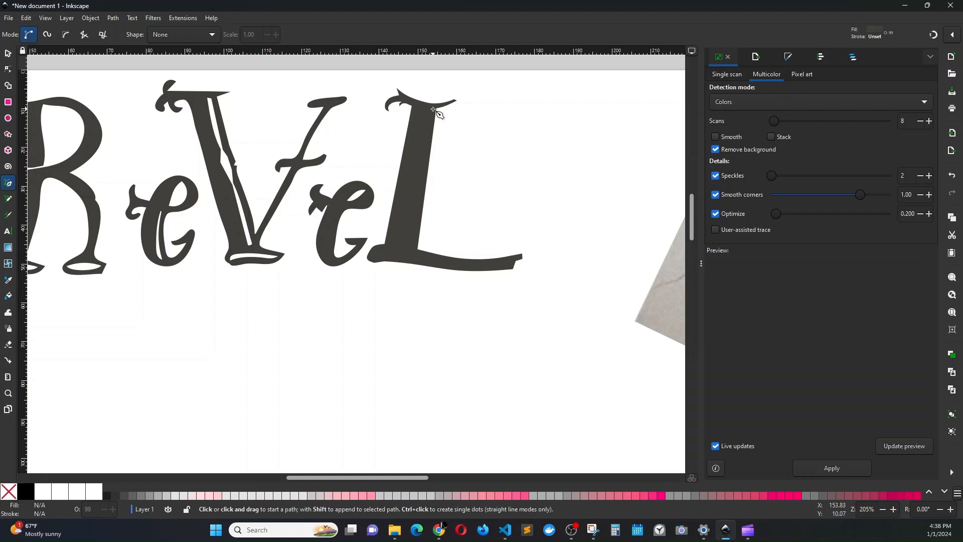
pyautogui.scroll(2, 440, 146)
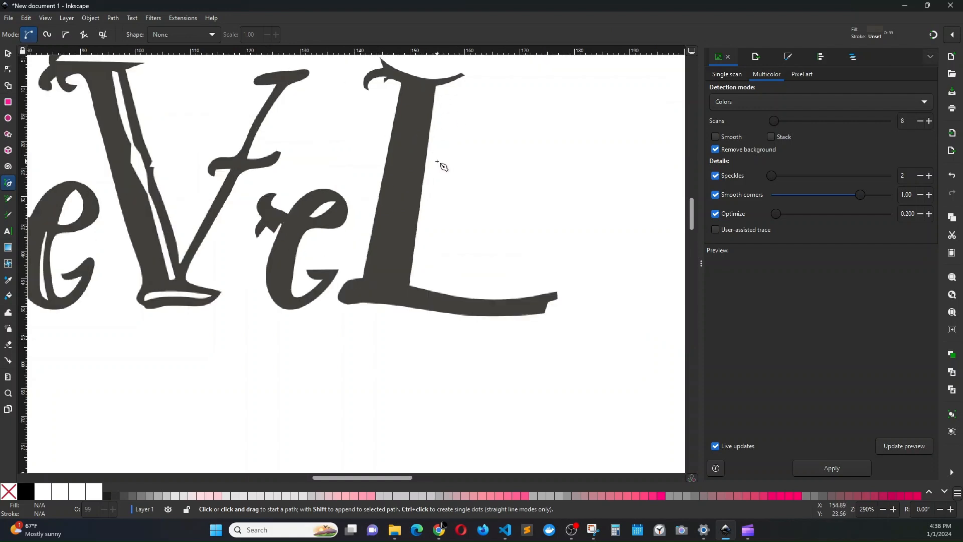
pyautogui.scroll(3, 412, 117)
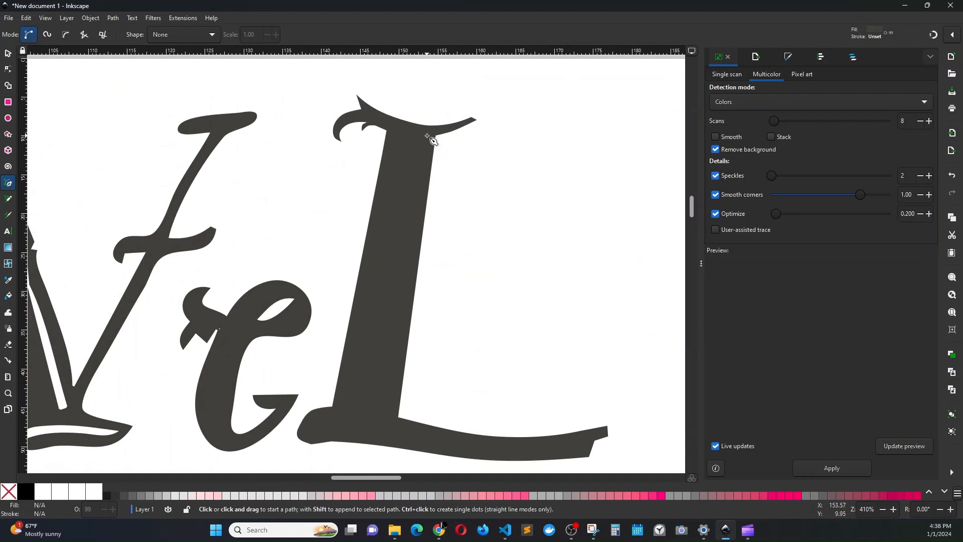
pyautogui.click(427, 136)
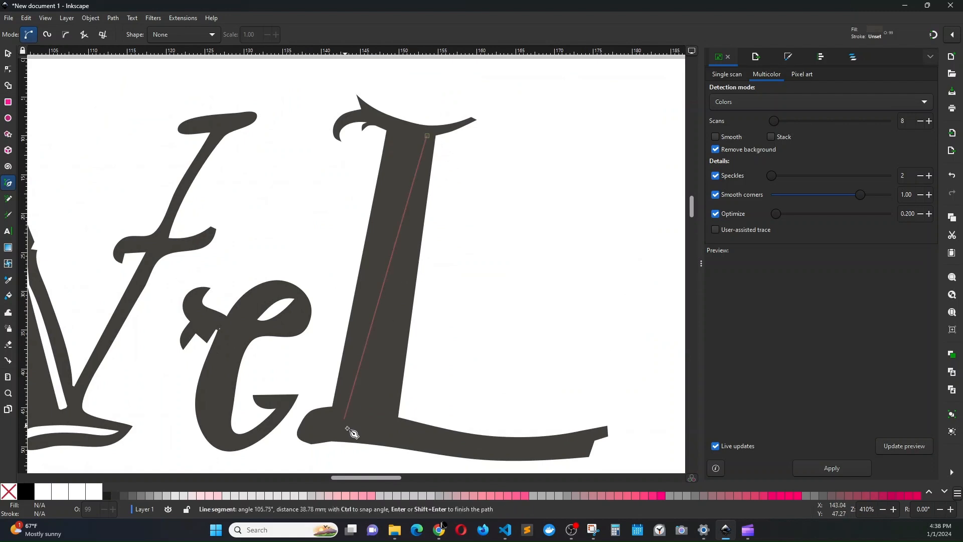
pyautogui.click(385, 414)
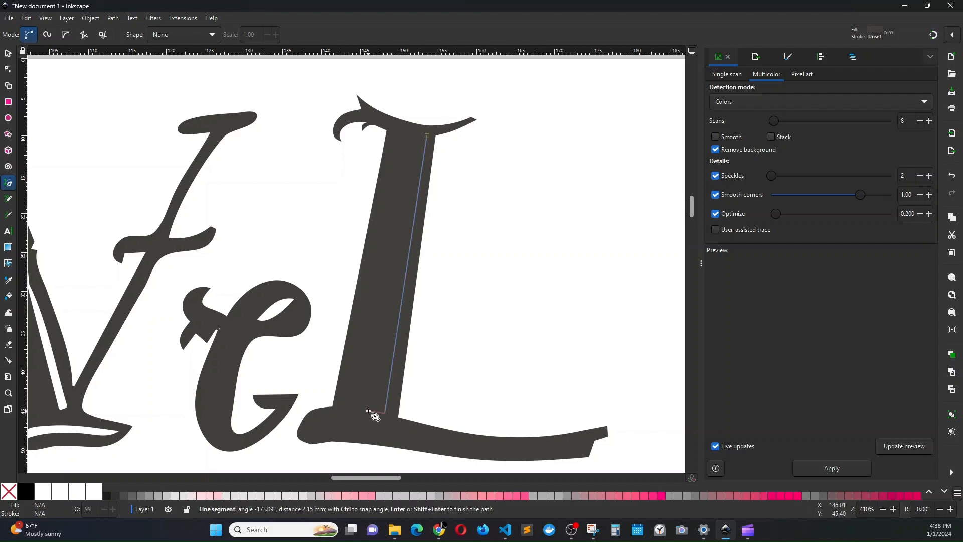
pyautogui.click(369, 412)
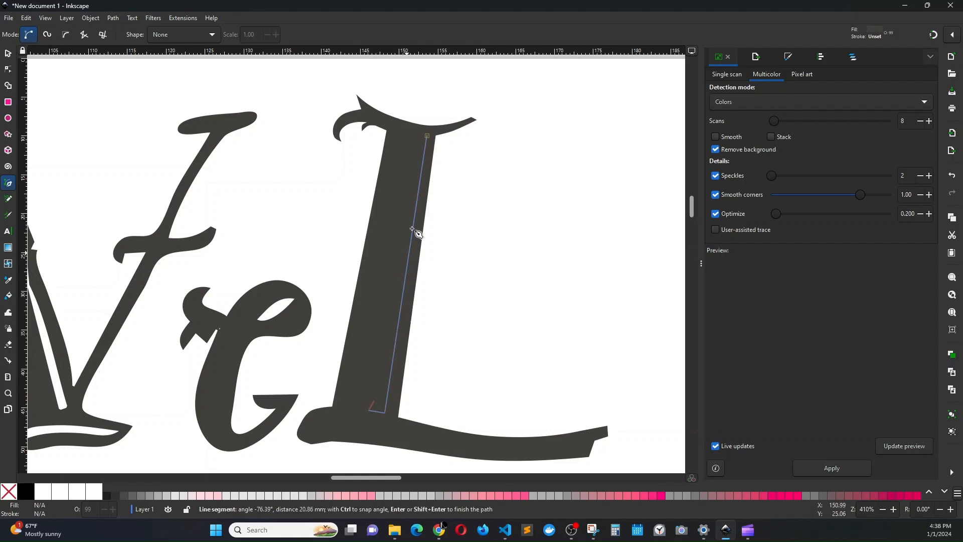
pyautogui.click(426, 135)
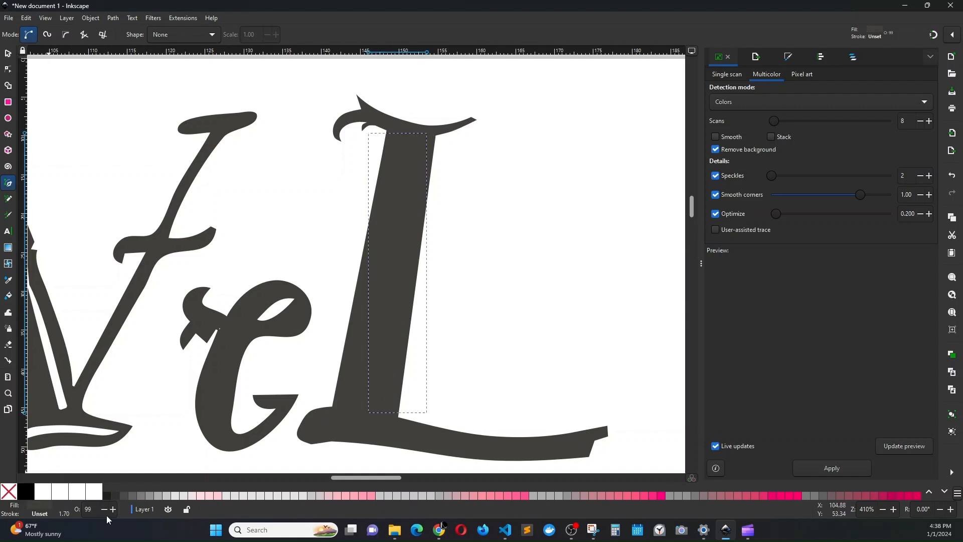
pyautogui.click(209, 495)
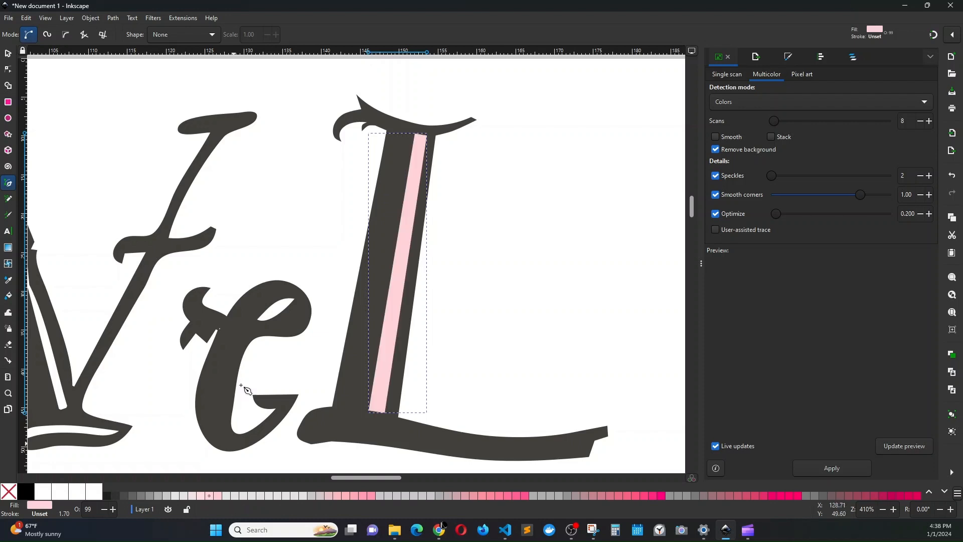
# Step: Try to subtract the light pink strip from the grouped lettering with Difference
pyautogui.click(8, 54)
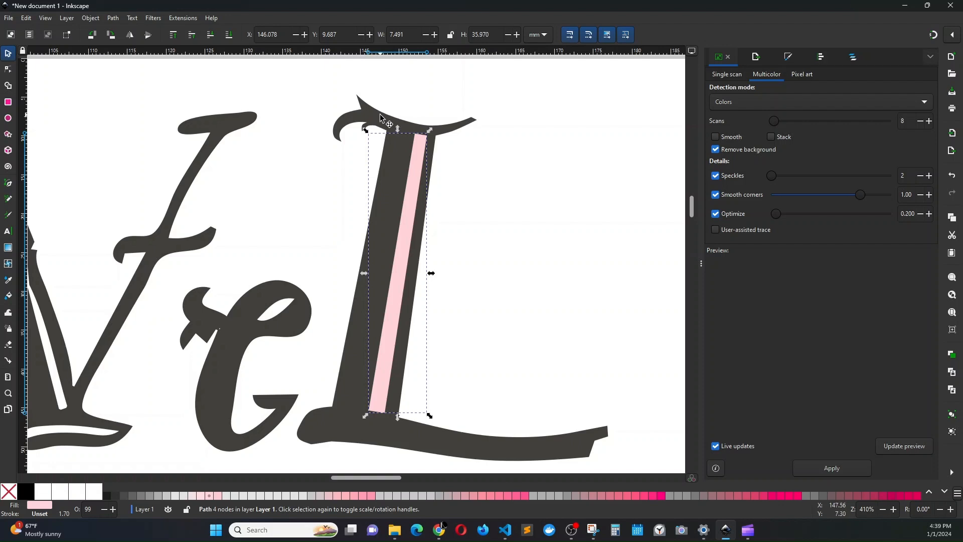
pyautogui.keyDown('shift'); pyautogui.click(376, 119); pyautogui.keyUp('shift')
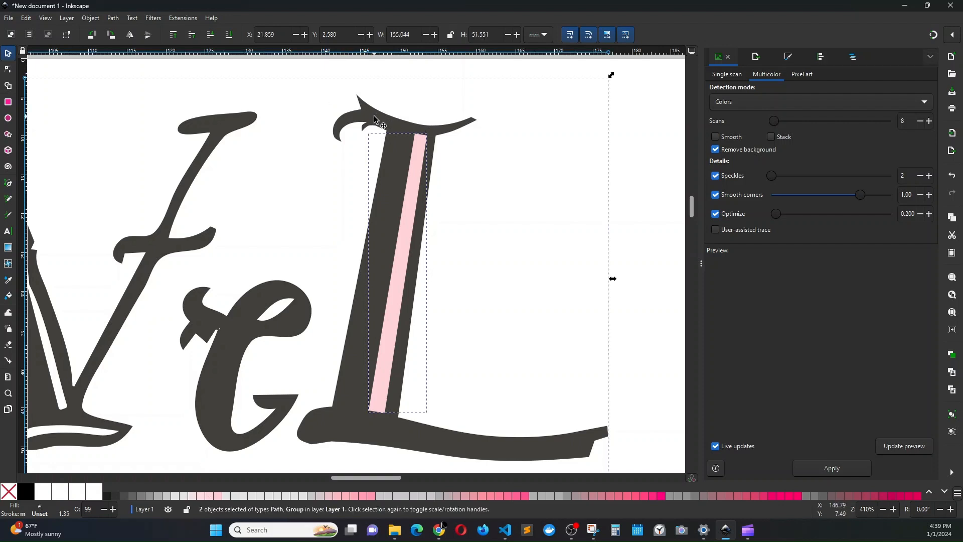
pyautogui.keyDown('ctrl'); pyautogui.scroll(-2, 402, 260); pyautogui.keyUp('ctrl')
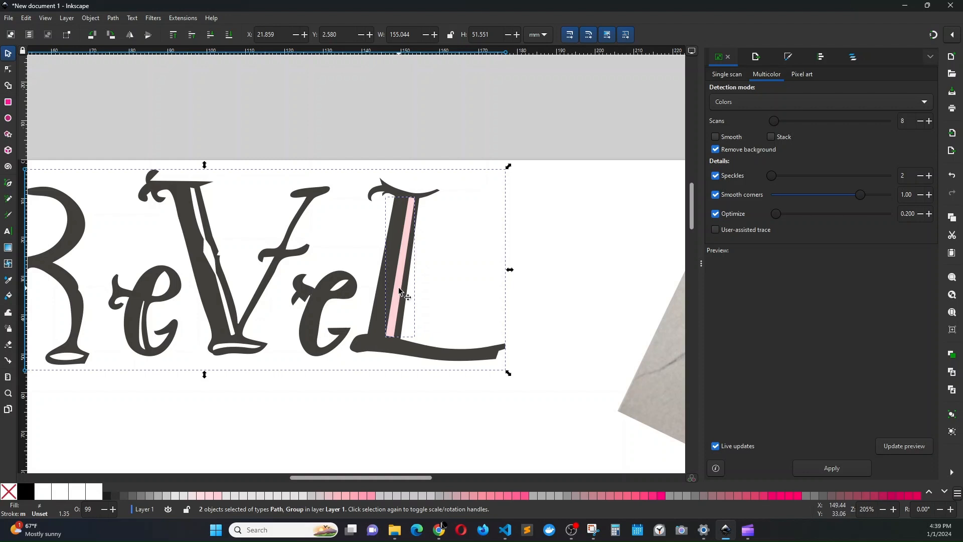
pyautogui.hotkey('ctrl', '-')
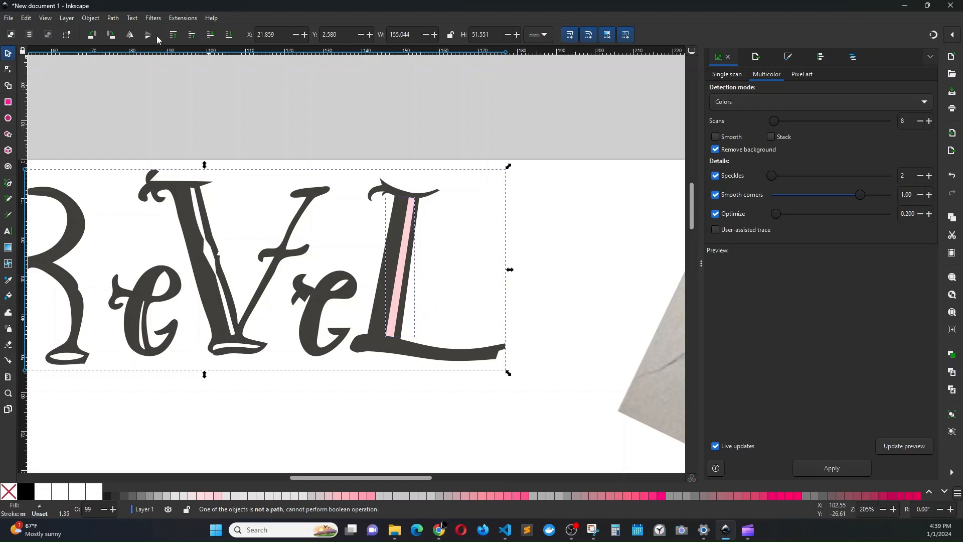
# Step: Try converting the pink strip with Object to Path and subtracting it again from the grouped lettering
pyautogui.click(405, 259)
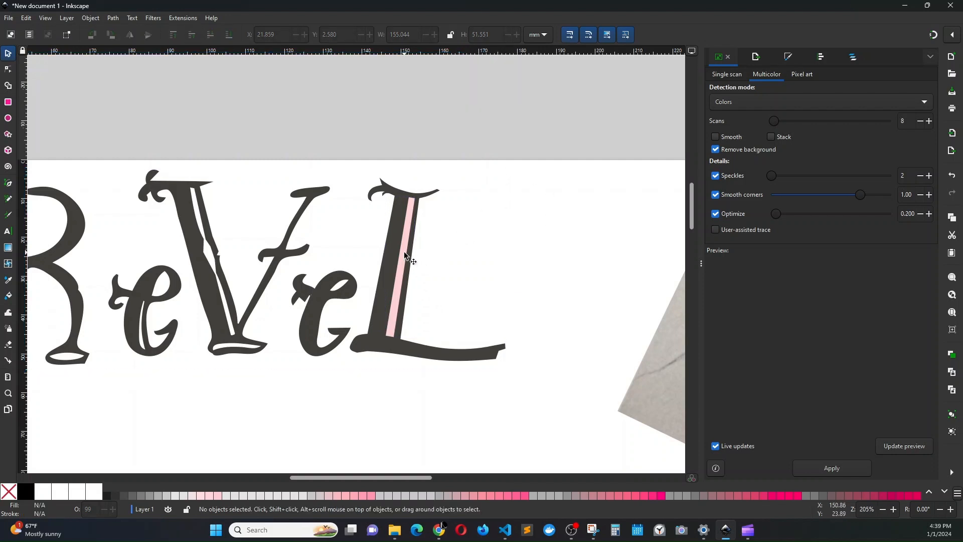
pyautogui.click(113, 20)
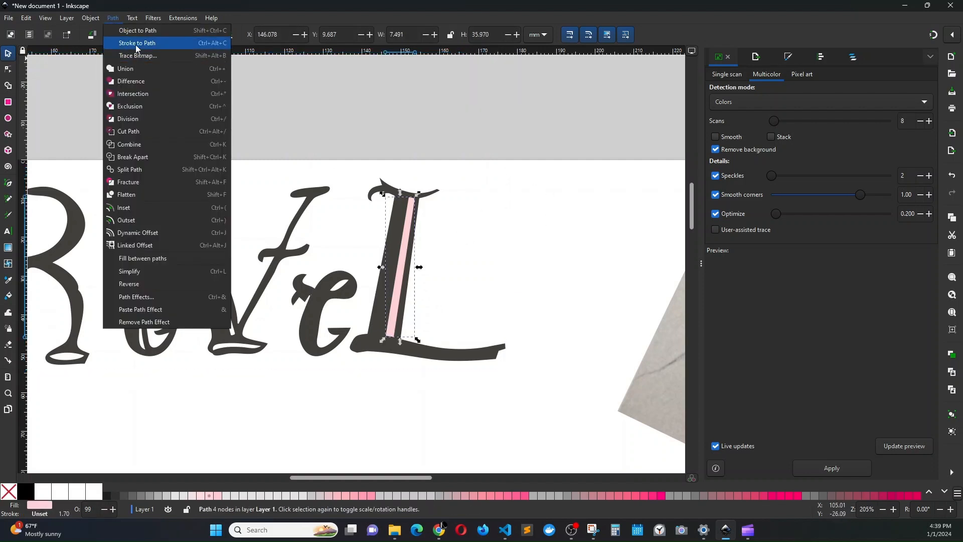
pyautogui.click(136, 32)
pyautogui.click(500, 224)
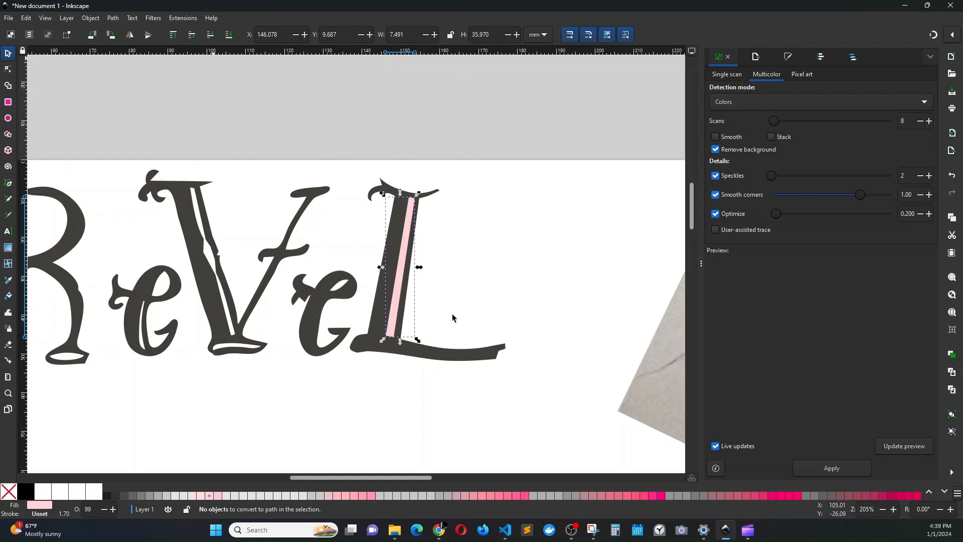
pyautogui.click(437, 357)
pyautogui.hotkey('ctrl', '-')
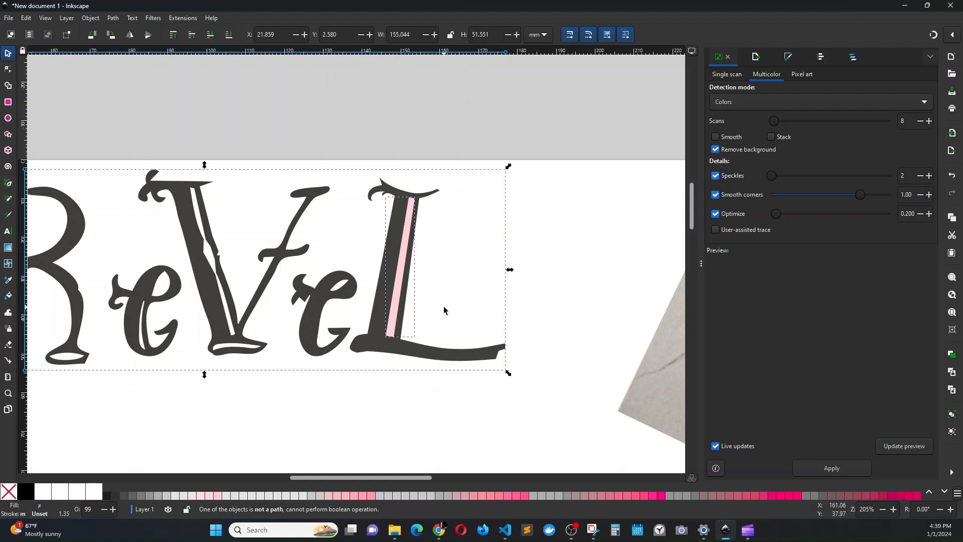
pyautogui.press('Escape')
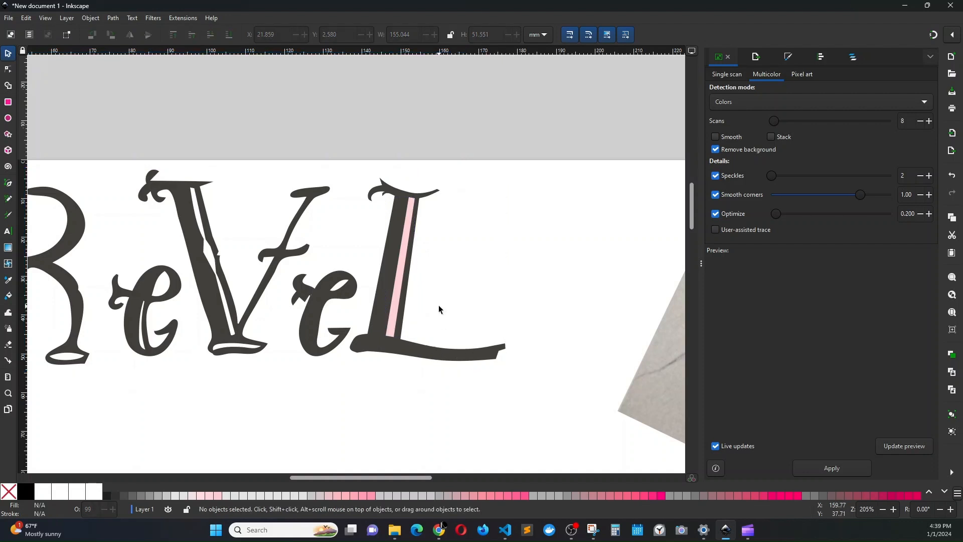
# Step: Ungroup the Revel lettering so that each letter is a separate path
pyautogui.click(432, 353)
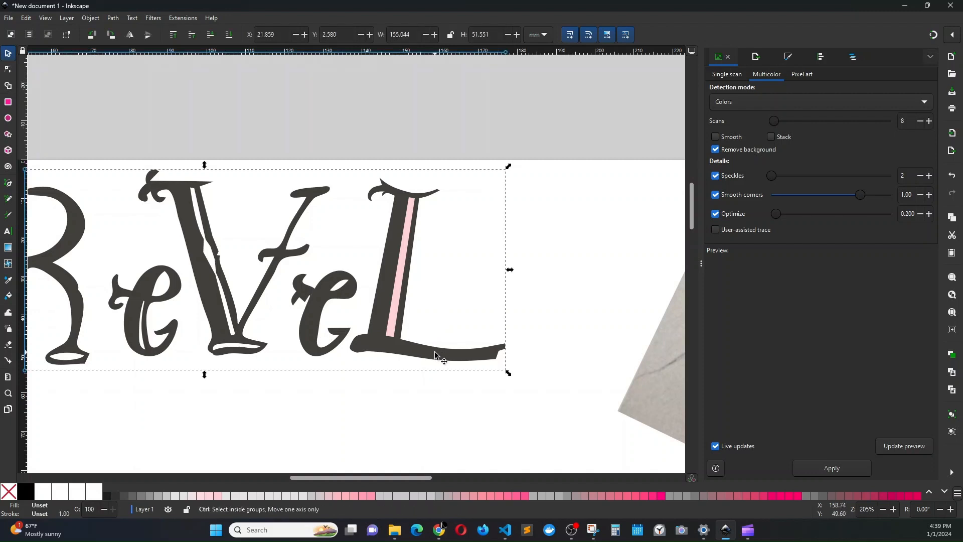
pyautogui.hotkey('ctrl', 'shift', 'g')
pyautogui.click(420, 401)
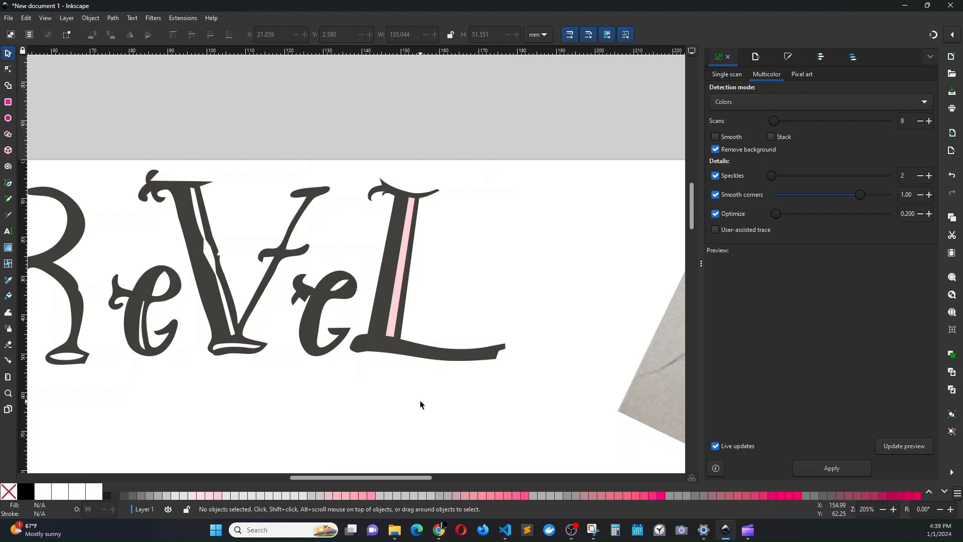
# Step: Subtract the light pink strip from the L with Difference to cut the highlight out of its stem
pyautogui.click(423, 356)
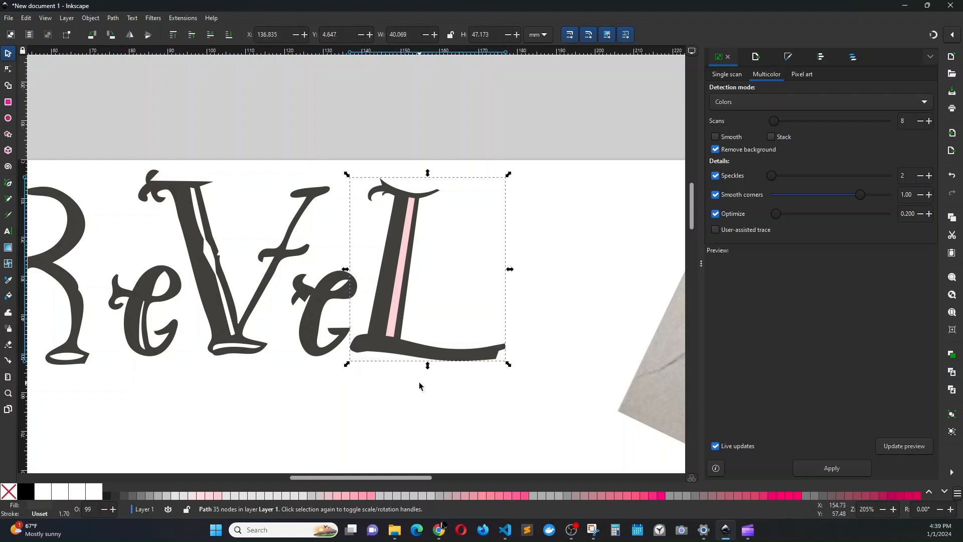
pyautogui.keyDown('shift'); pyautogui.click(396, 320); pyautogui.keyUp('shift')
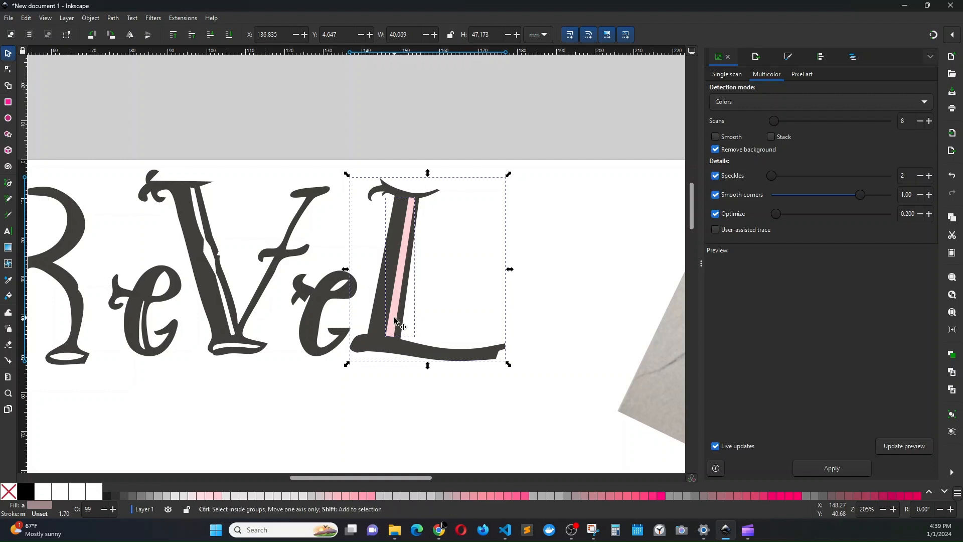
pyautogui.hotkey('ctrl', '-')
pyautogui.click(380, 445)
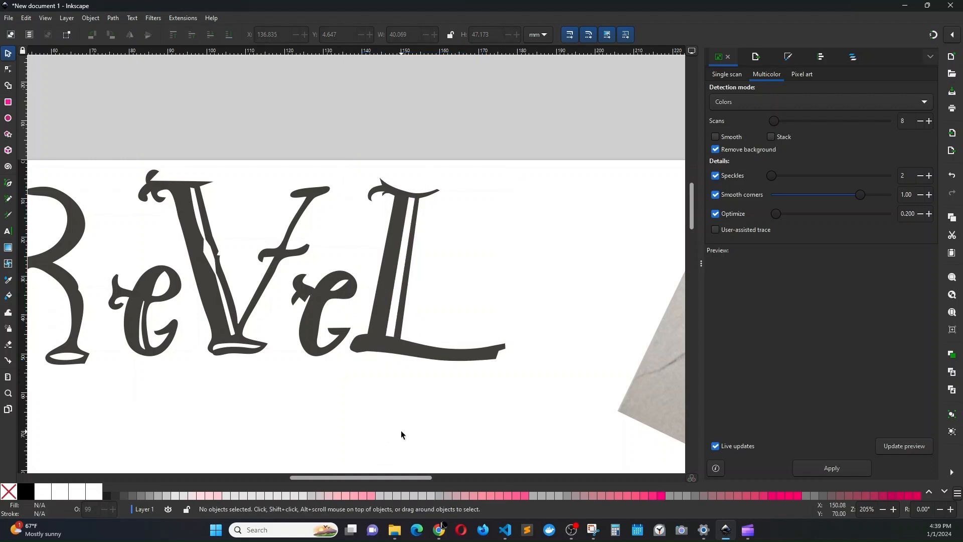
# Step: Draw a closed seven-node light pink highlight about 17 mm wide and 3 mm high inside the thick start of the L's base with the Pen tool
pyautogui.click(9, 184)
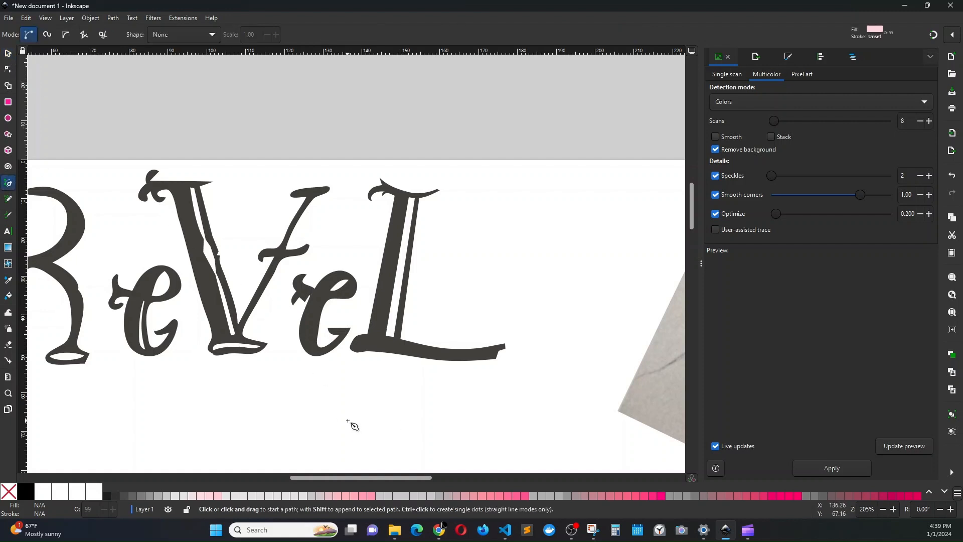
pyautogui.scroll(1, 387, 372)
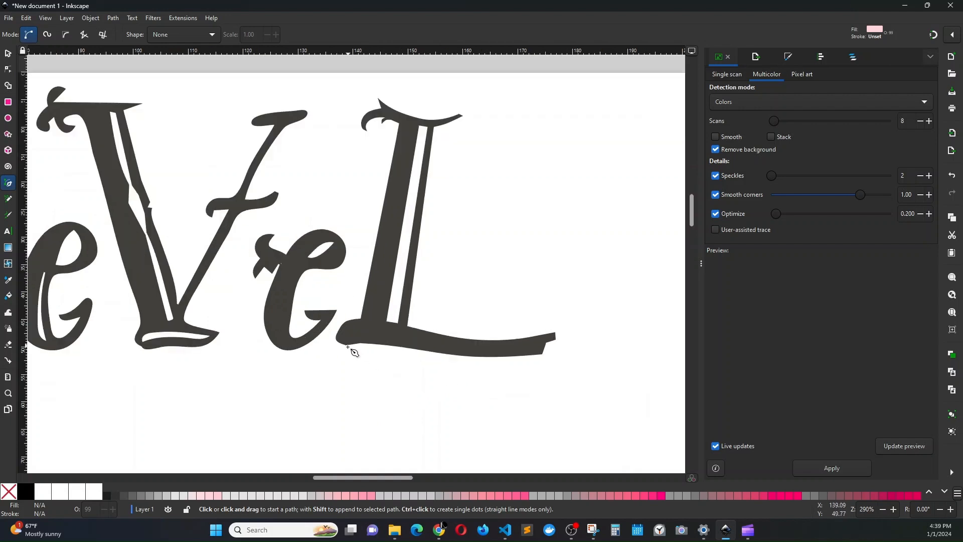
pyautogui.scroll(2, 351, 350)
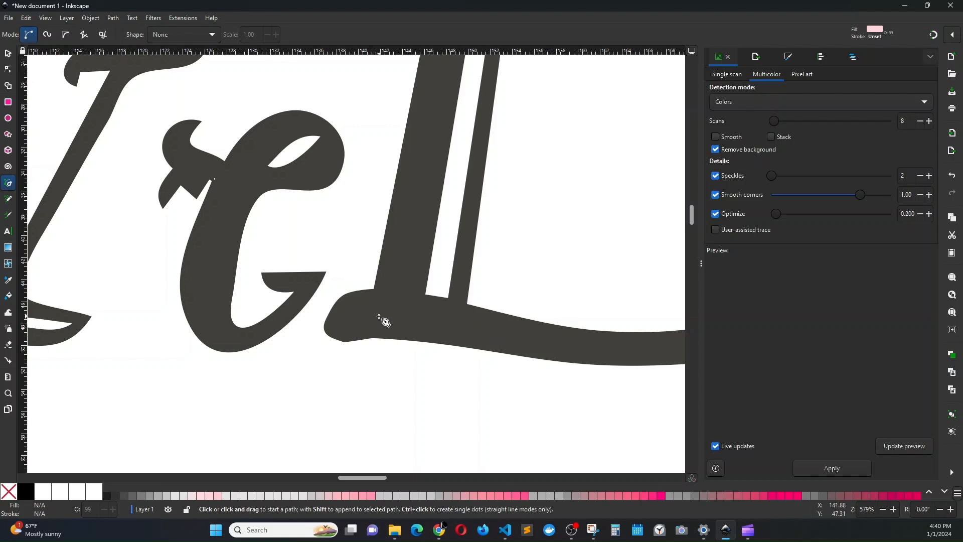
pyautogui.click(518, 338)
pyautogui.click(518, 337)
# Step: Refine the pink base highlight to six nodes, removing one lower-edge node and lowering its outer corner, for a size of about 16.7 by 3.1 mm
pyautogui.press('n')
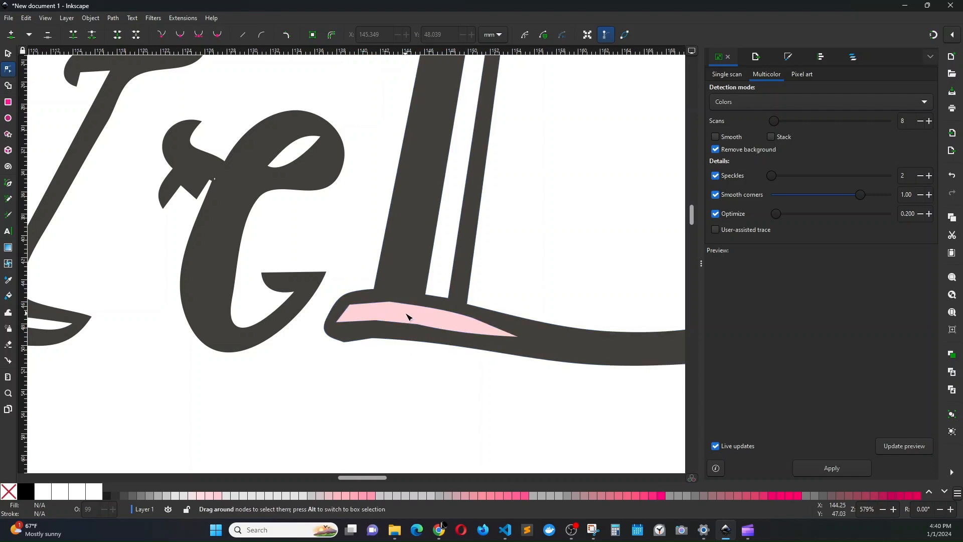
pyautogui.click(411, 319)
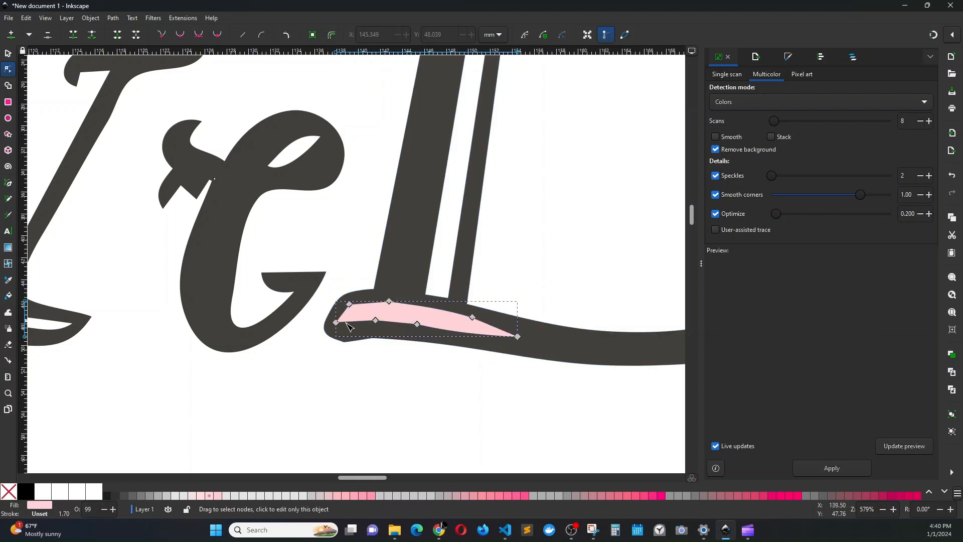
pyautogui.click(354, 268)
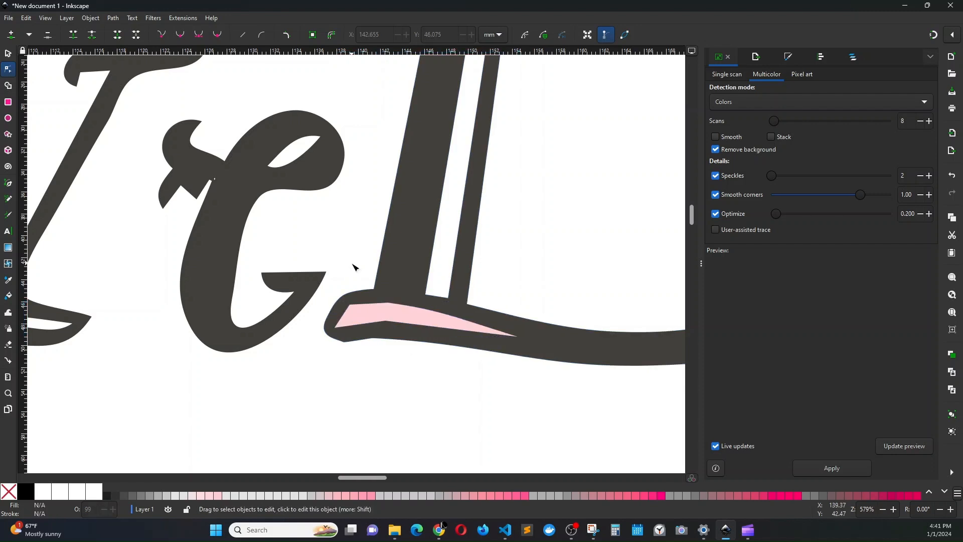
pyautogui.click(384, 323)
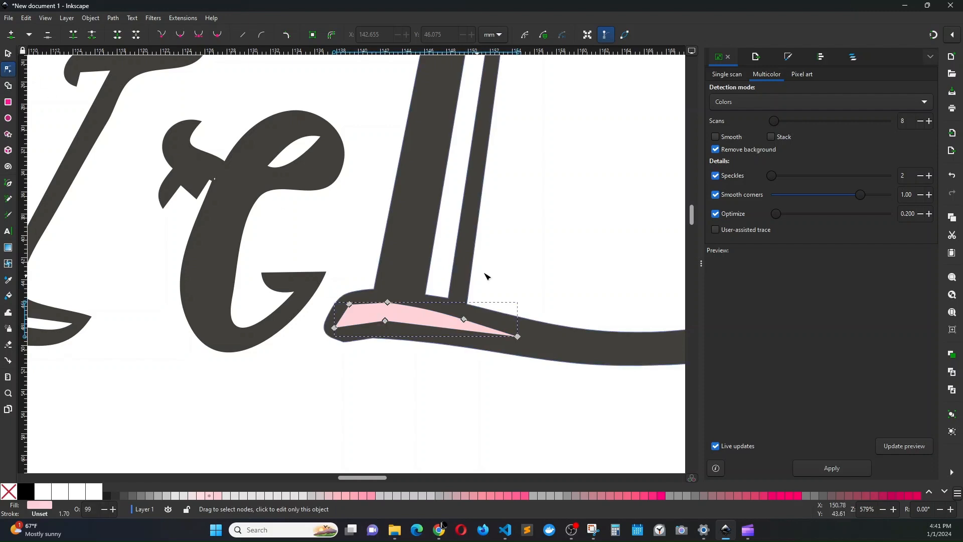
# Step: Subtract the pink base highlight from the L with Difference and check the whole lettering
pyautogui.press('s')
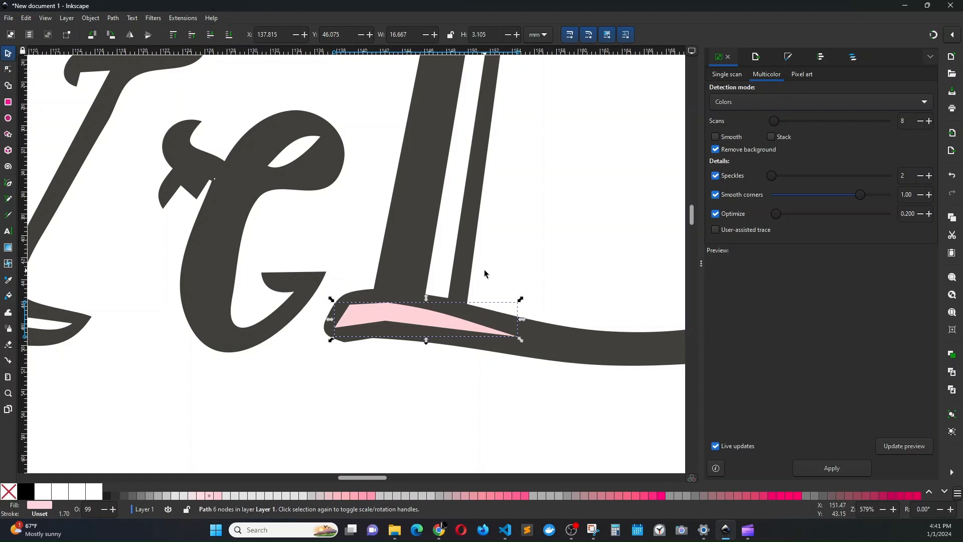
pyautogui.keyDown('shift'); pyautogui.click(464, 258); pyautogui.keyUp('shift')
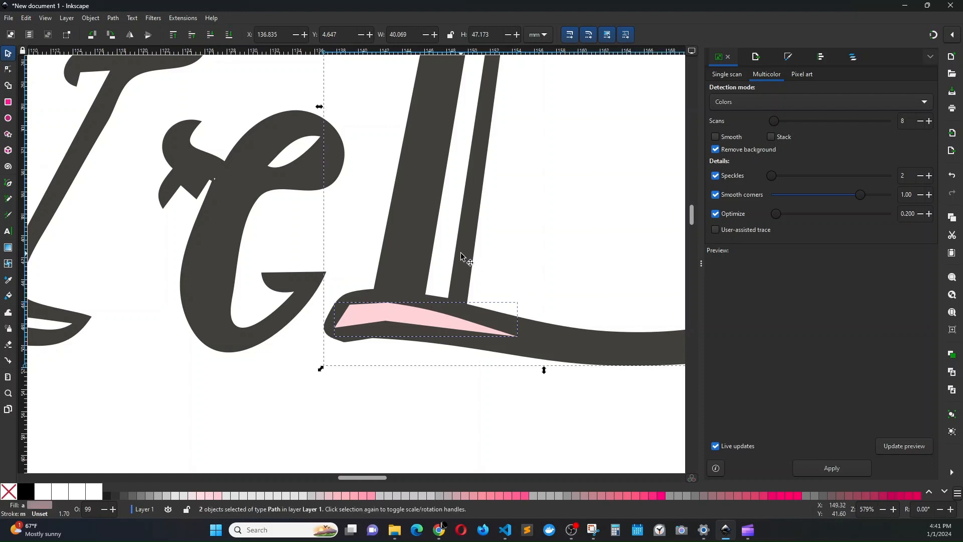
pyautogui.hotkey('ctrl', '-')
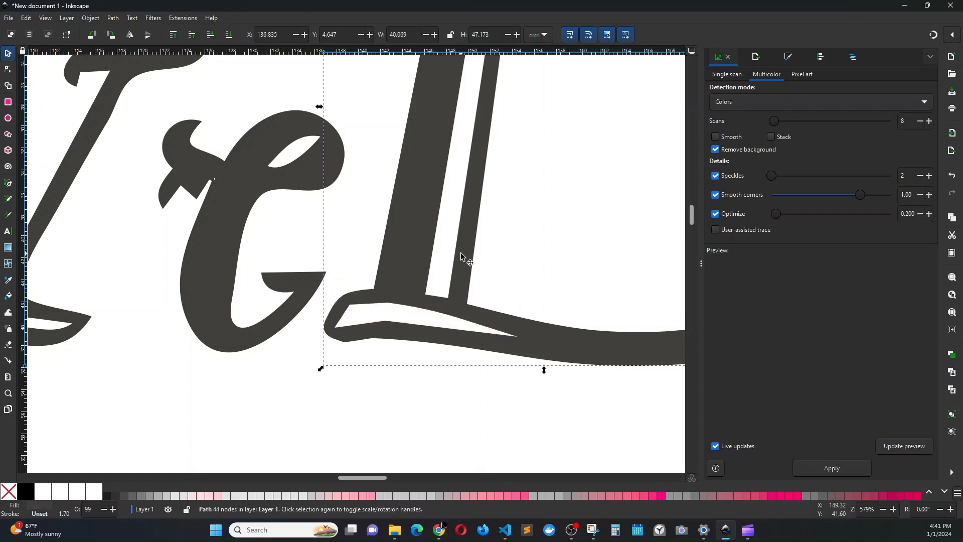
pyautogui.scroll(-3, 460, 252)
pyautogui.click(467, 317)
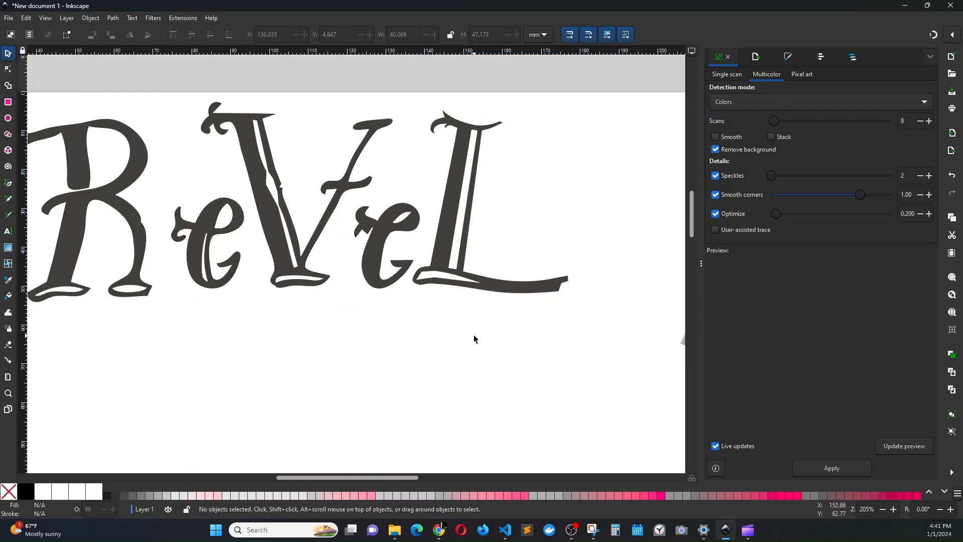
pyautogui.hscroll(-3, 472, 335)
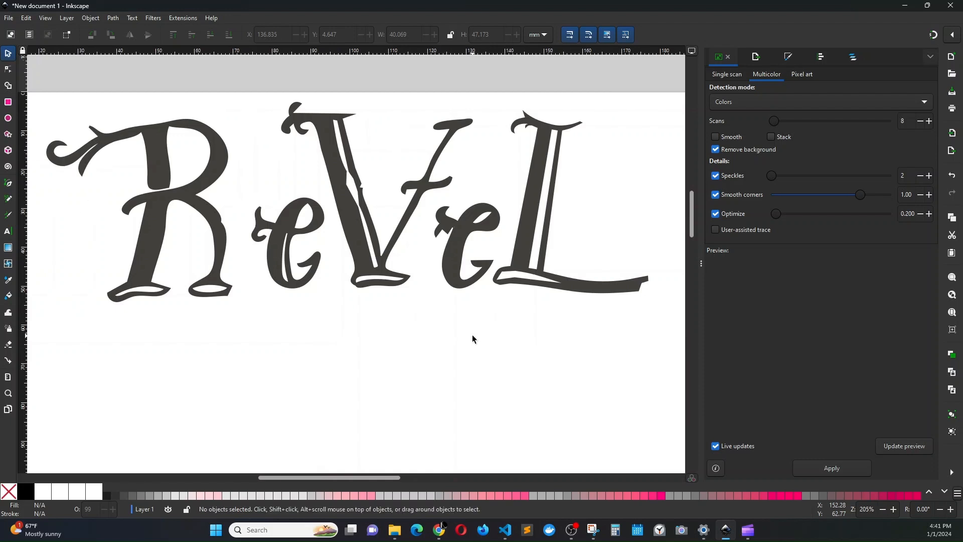
pyautogui.scroll(-1, 471, 335)
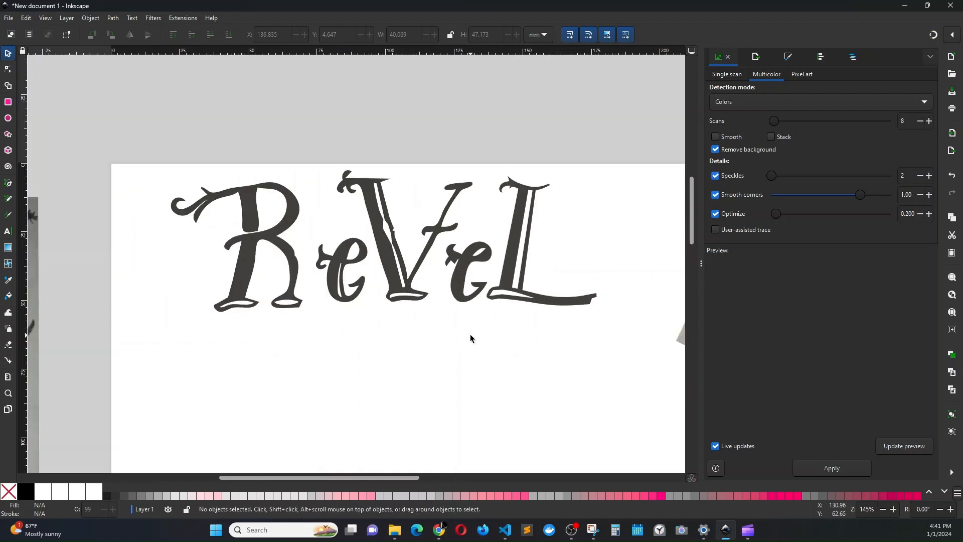